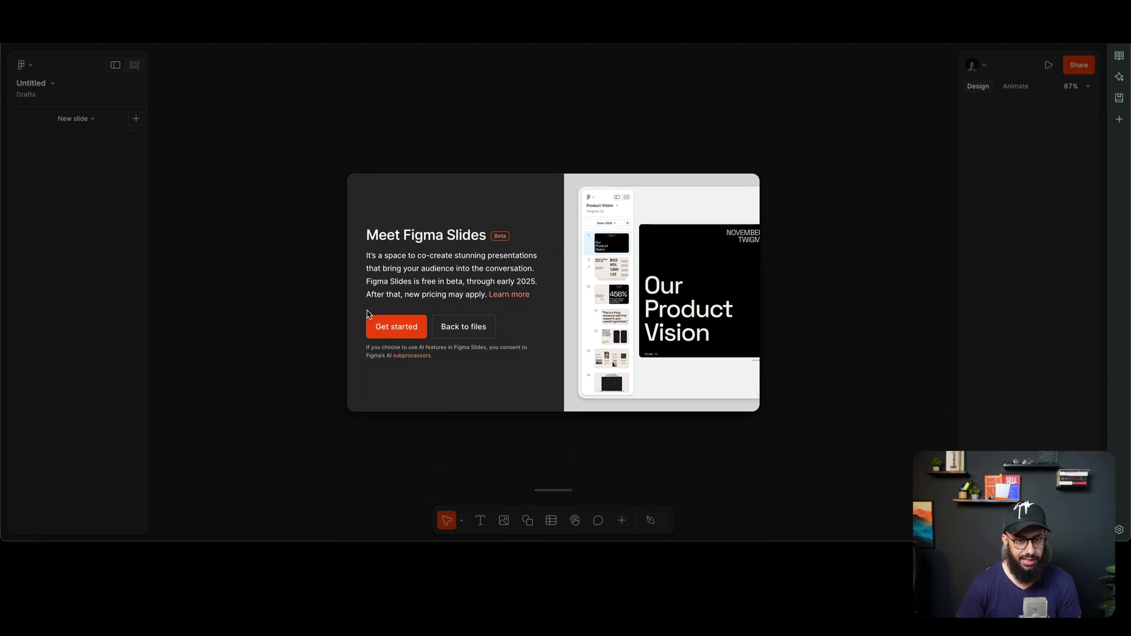
# Dismiss the welcome screen and turn off the VPN, closing its popup.
pyautogui.click(406, 333)
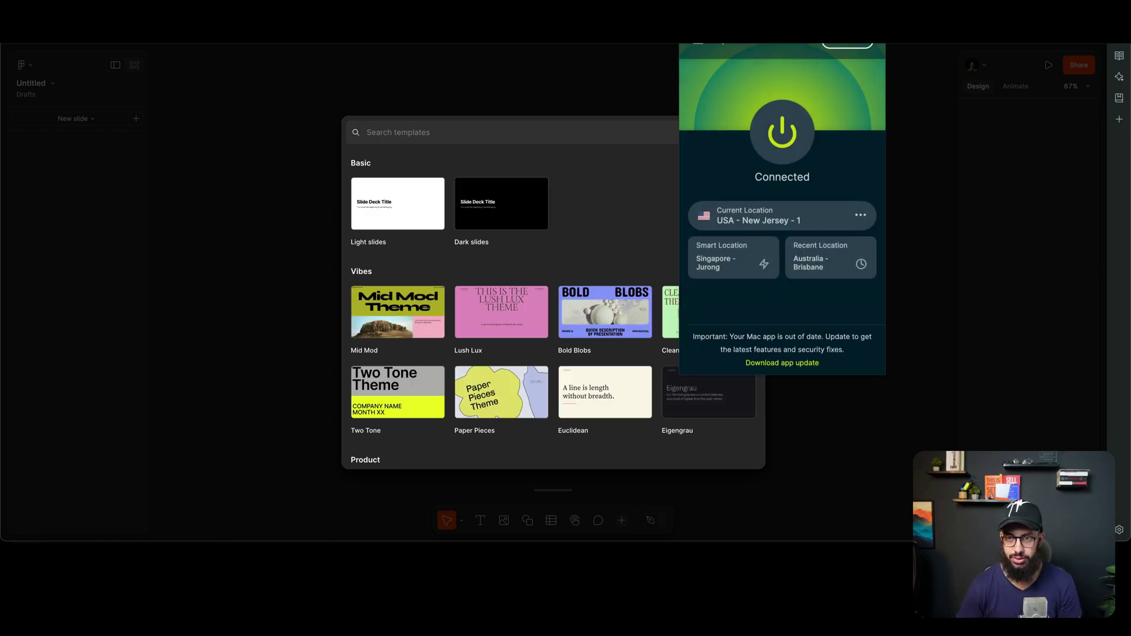
pyautogui.click(782, 128)
pyautogui.click(607, 151)
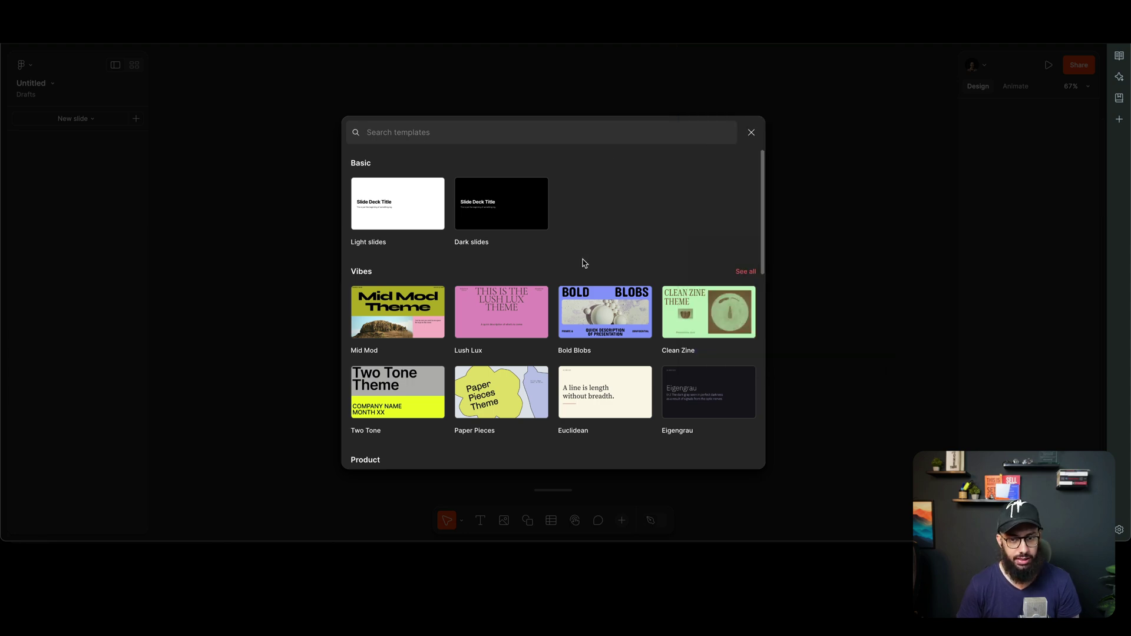
# Find the 'University course syllabus template' and create the deck from it.
pyautogui.scroll(-10, 477, 232)
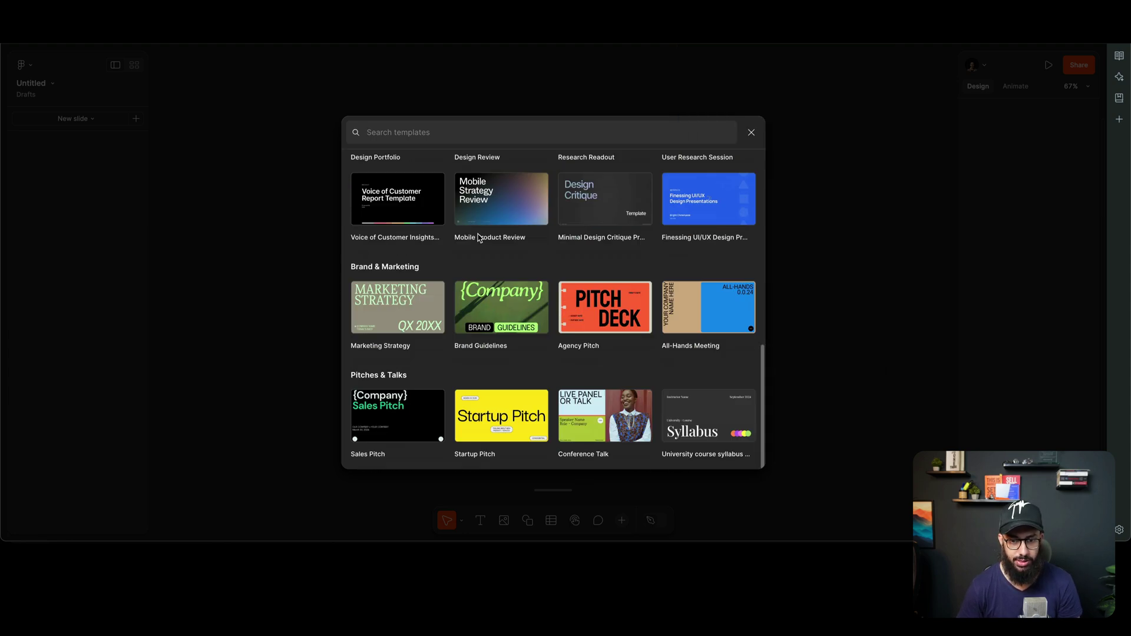
pyautogui.scroll(10, 478, 237)
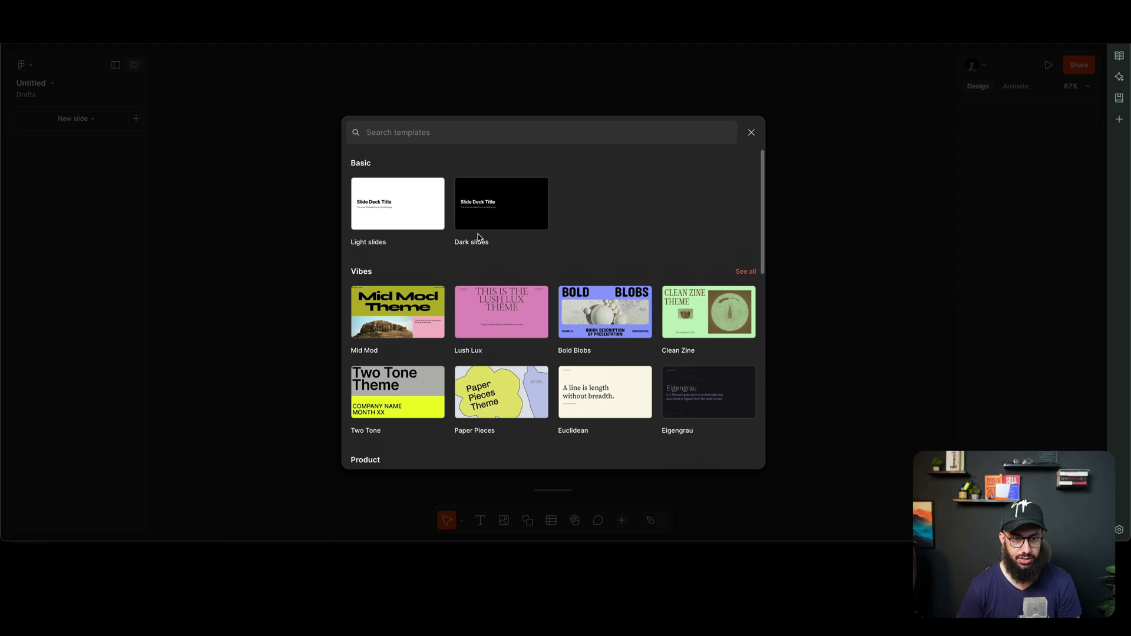
pyautogui.scroll(-1, 538, 242)
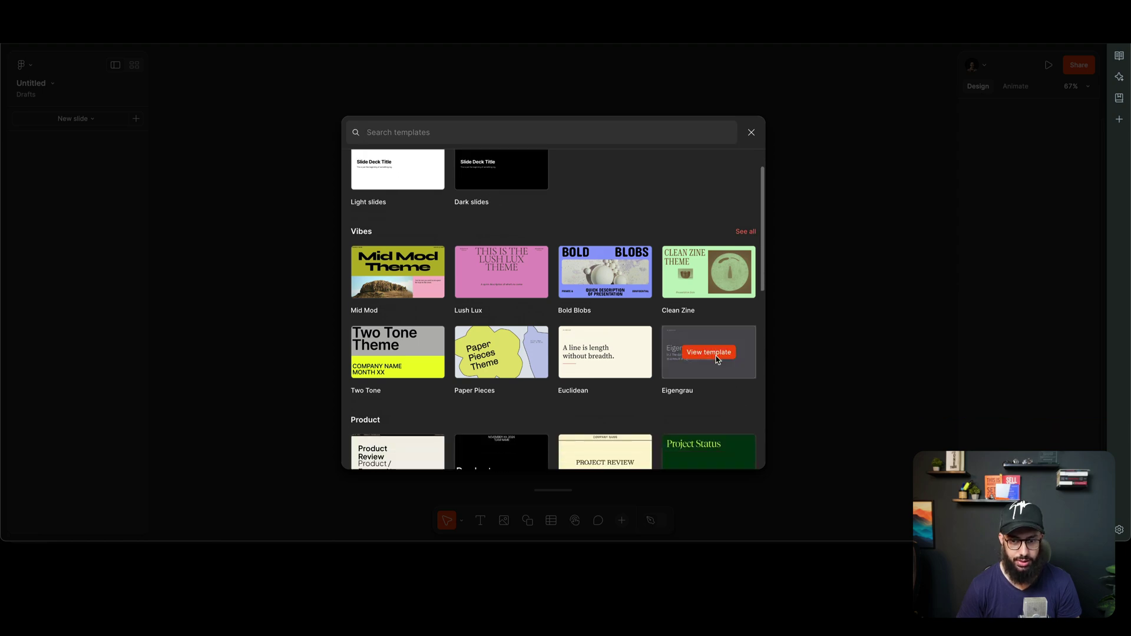
pyautogui.scroll(-8, 636, 382)
pyautogui.click(704, 421)
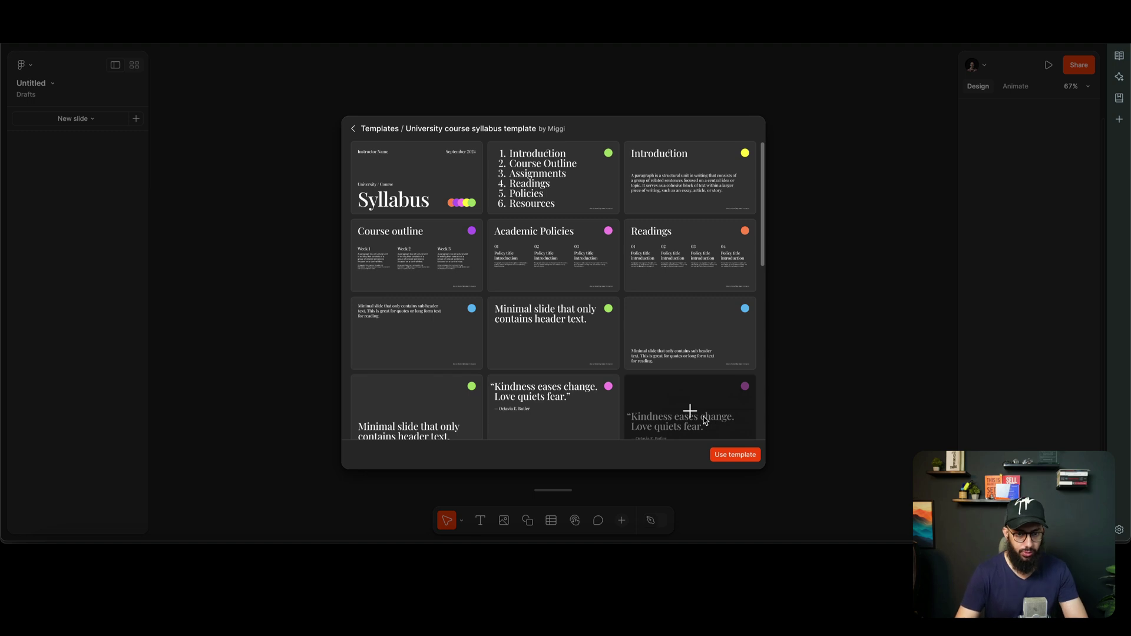
pyautogui.click(722, 458)
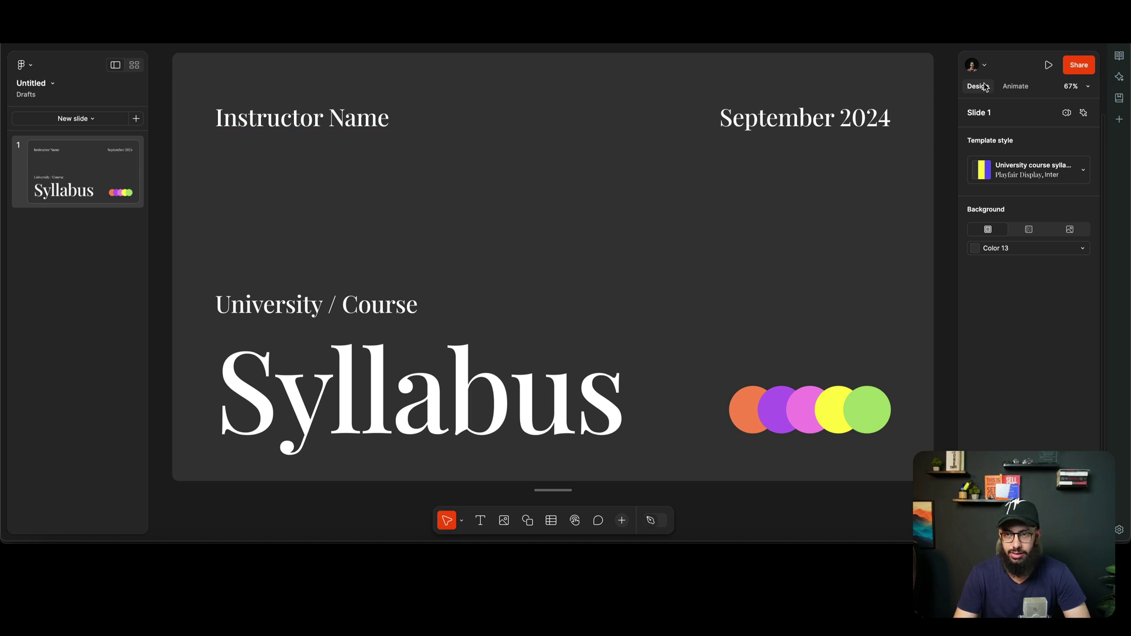
pyautogui.press('k')
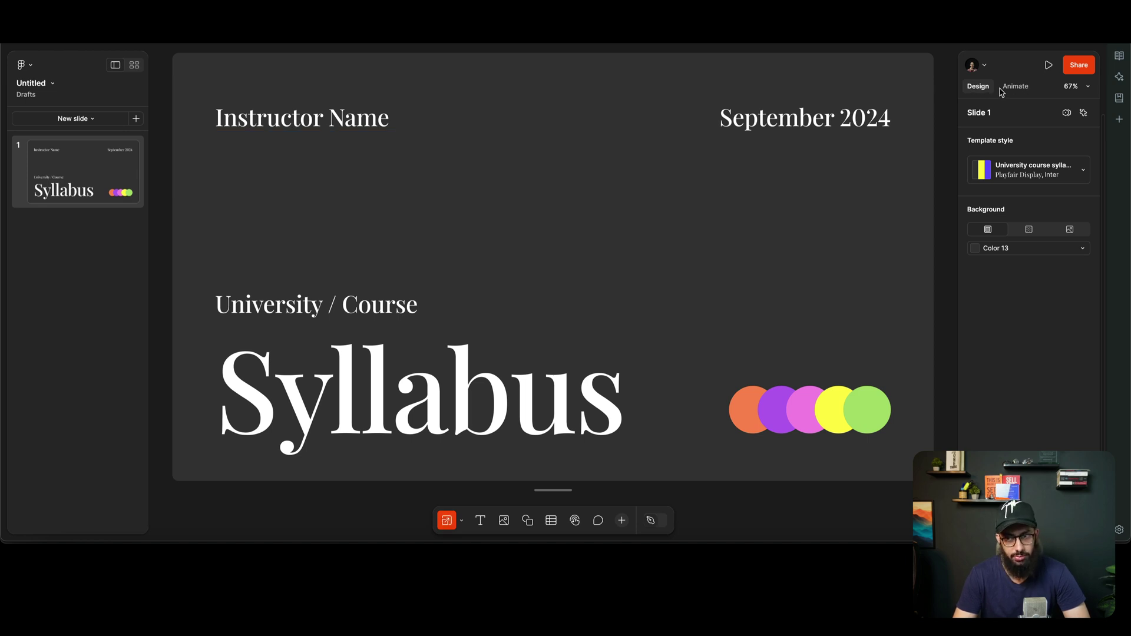
pyautogui.click(1016, 87)
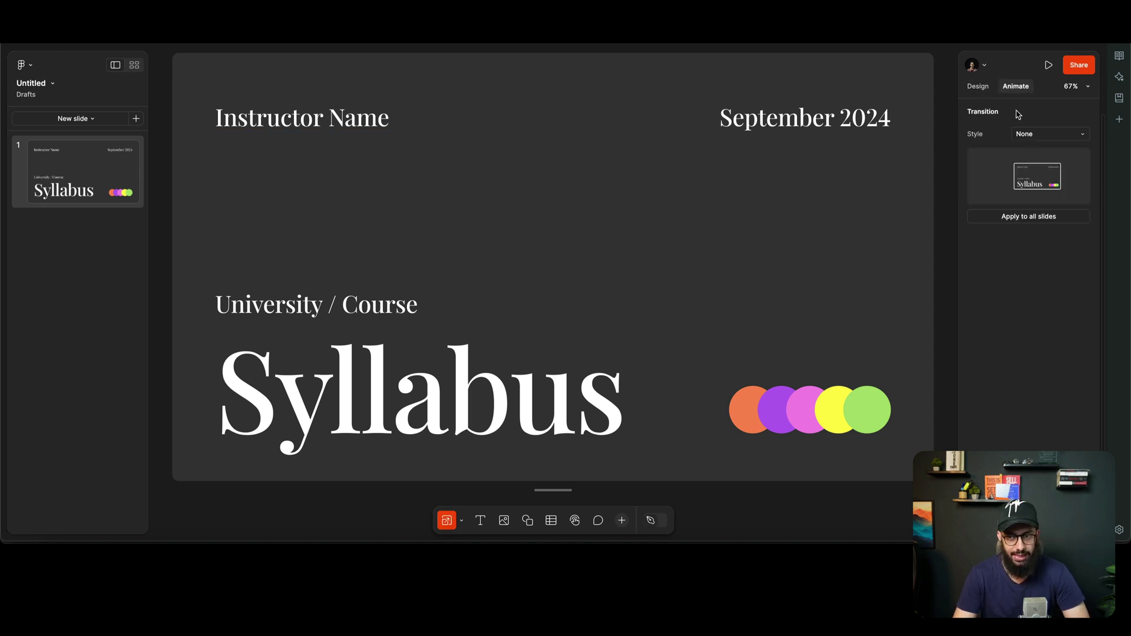
pyautogui.press('v')
pyautogui.click(1037, 134)
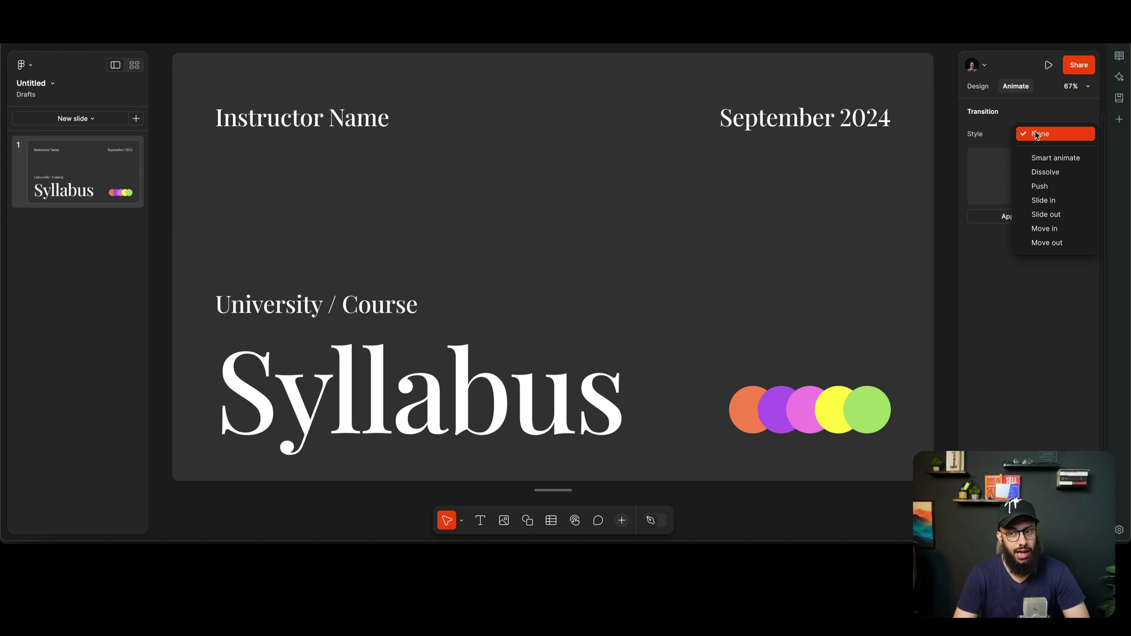
pyautogui.click(1037, 135)
pyautogui.click(943, 122)
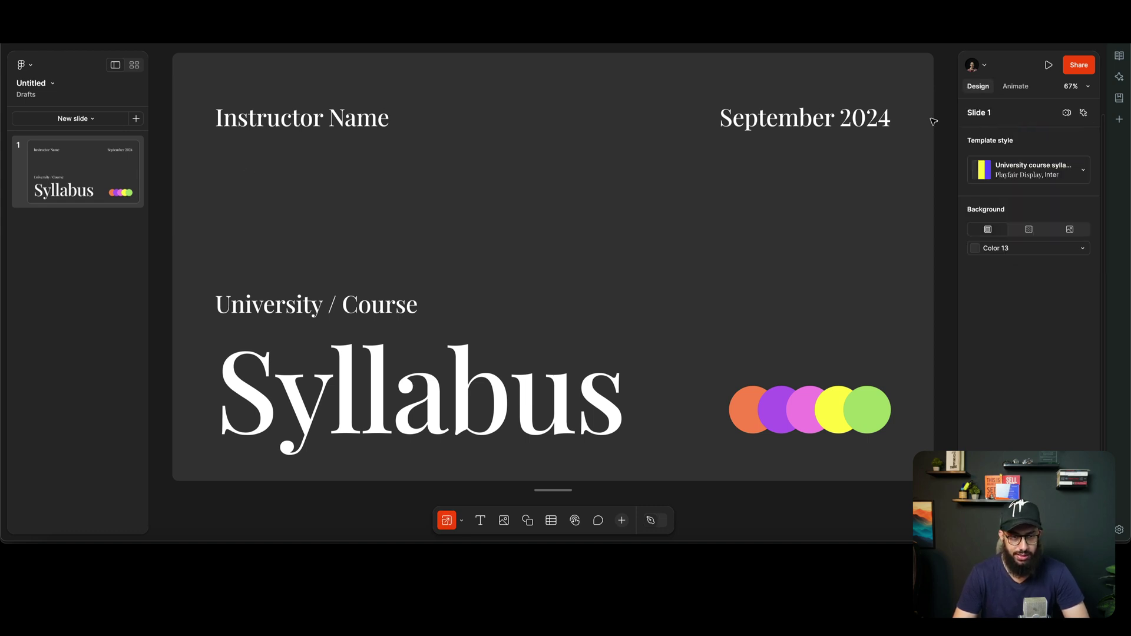
pyautogui.click(268, 128)
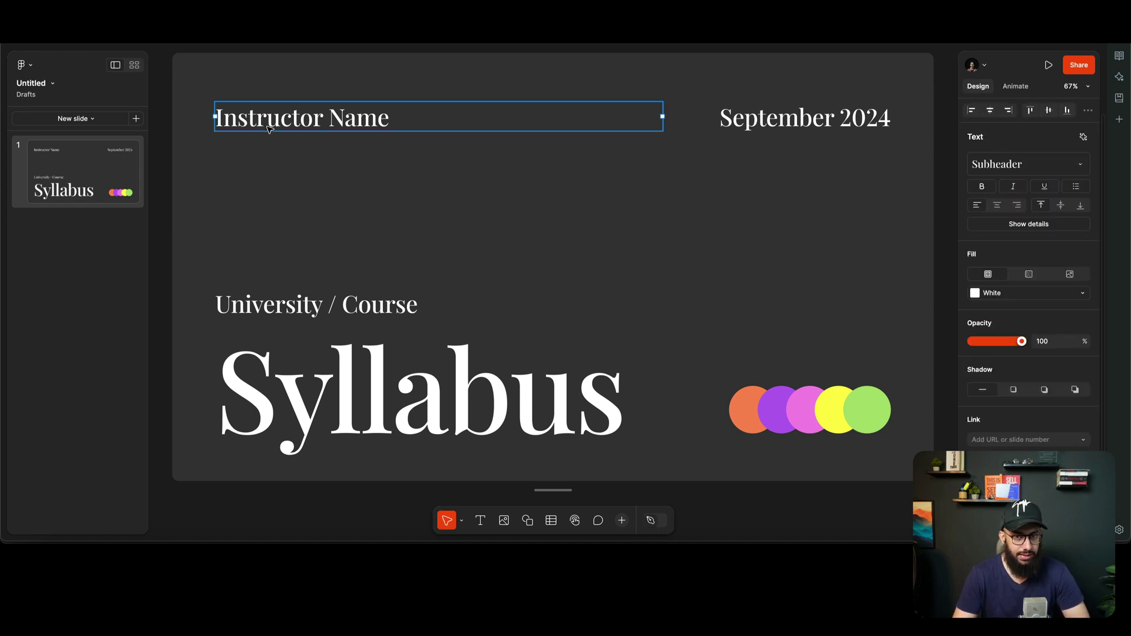
pyautogui.keyDown('shift'); pyautogui.click(802, 124); pyautogui.keyUp('shift')
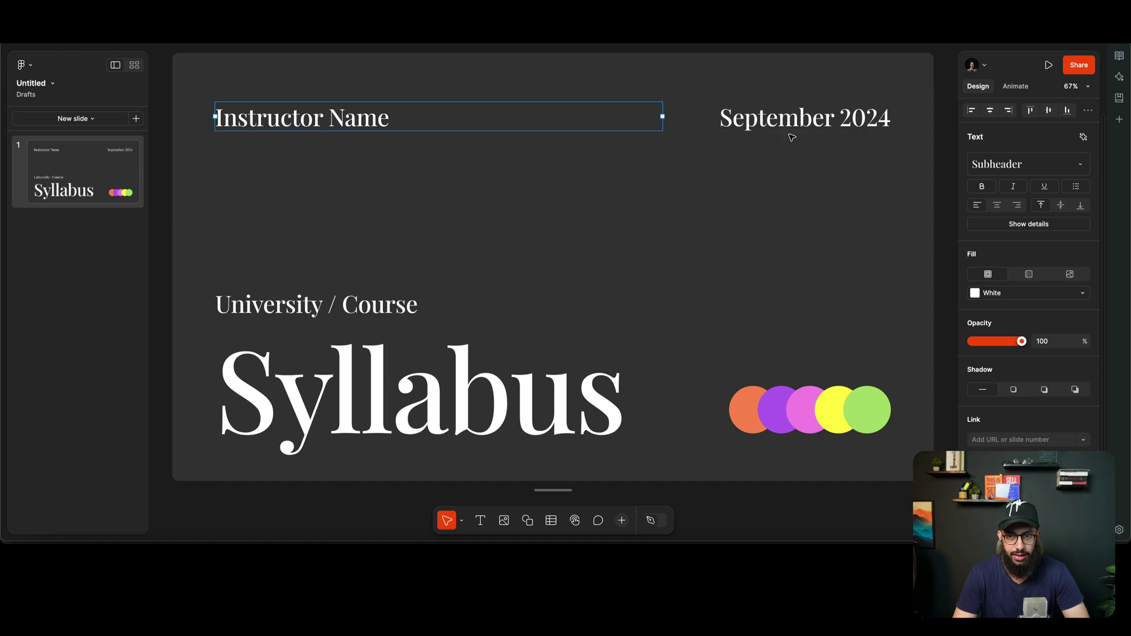
pyautogui.click(792, 131)
pyautogui.doubleClick(788, 127)
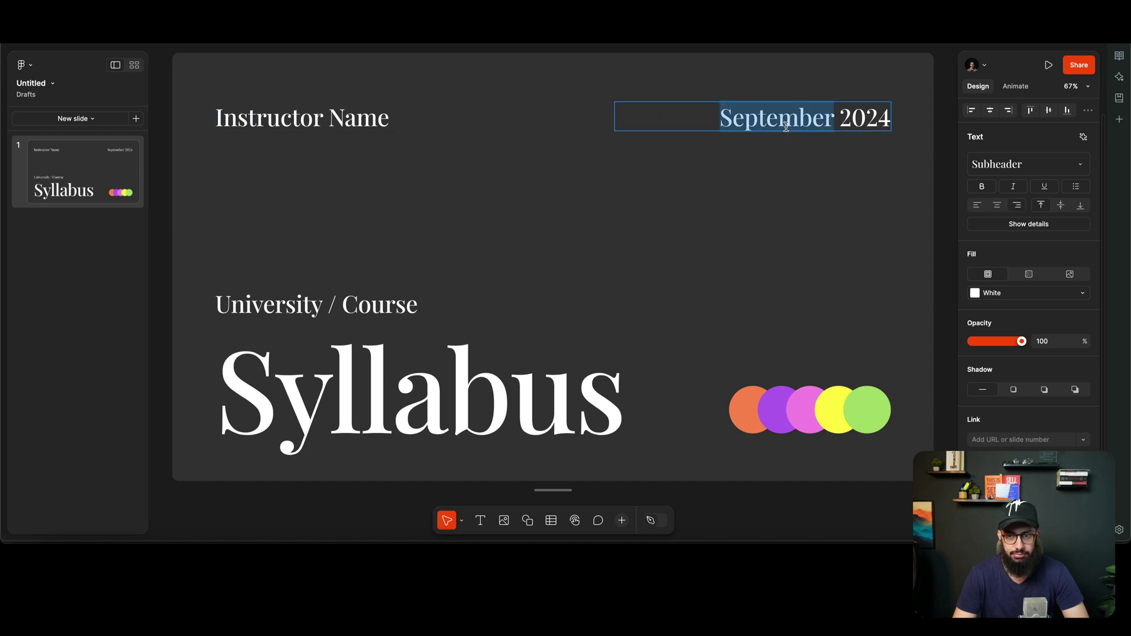
pyautogui.press('Escape')
pyautogui.click(889, 313)
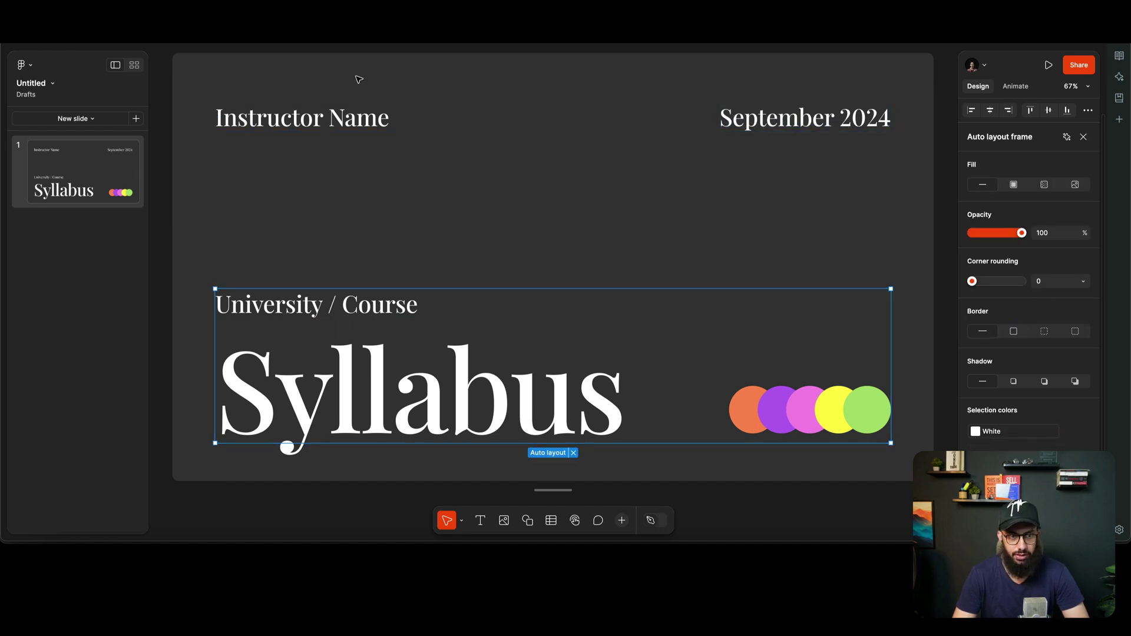
pyautogui.click(214, 67)
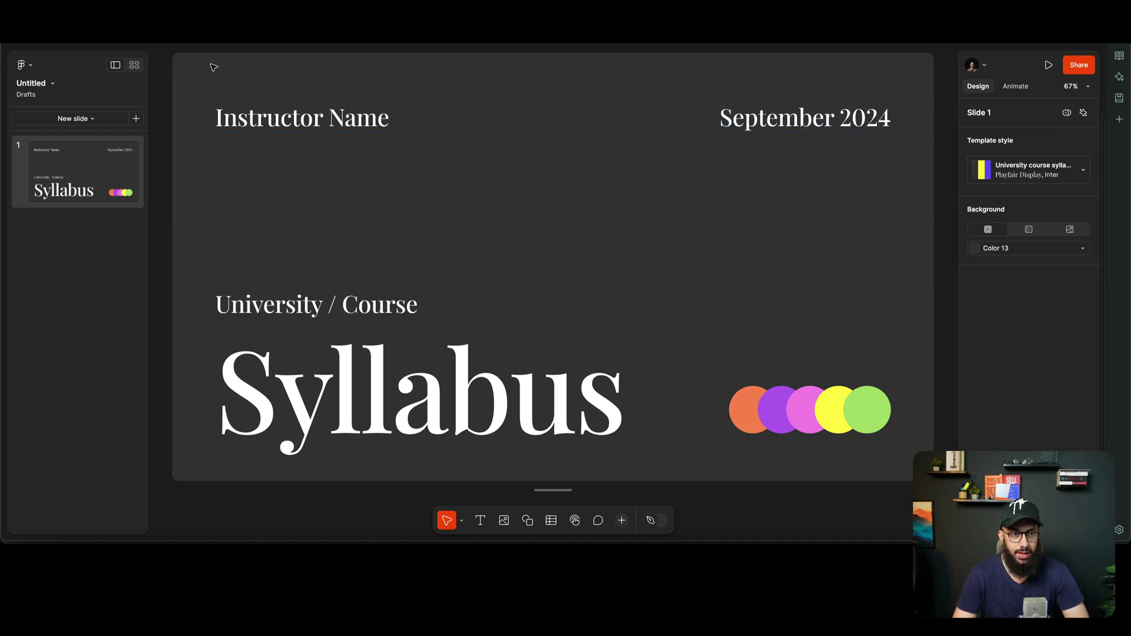
pyautogui.click(996, 248)
pyautogui.click(844, 302)
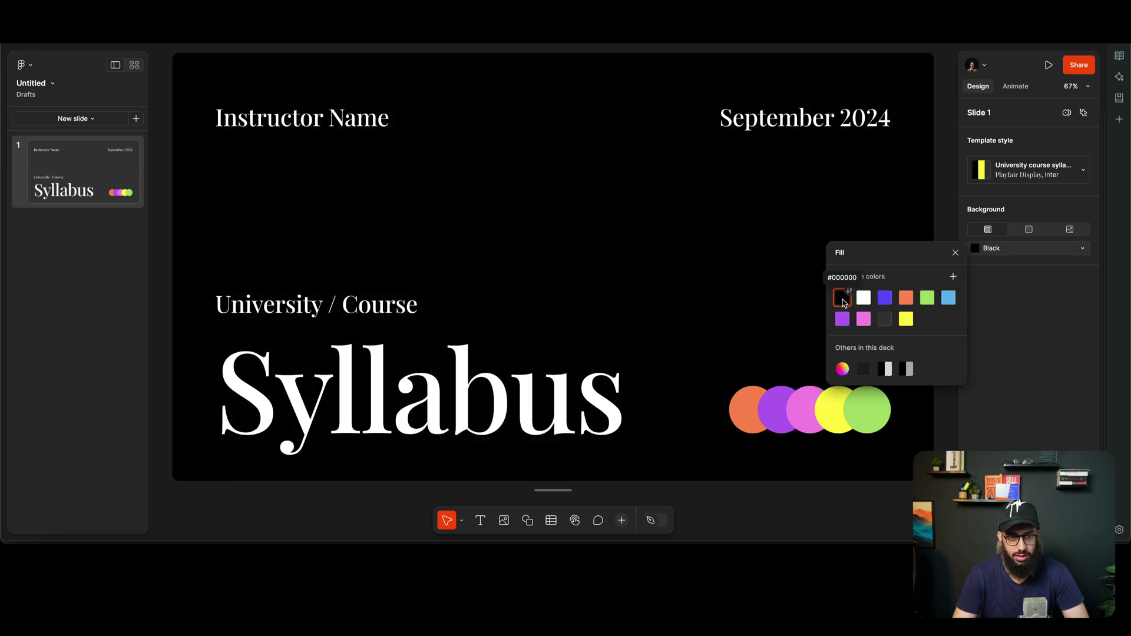
pyautogui.click(863, 298)
pyautogui.click(890, 302)
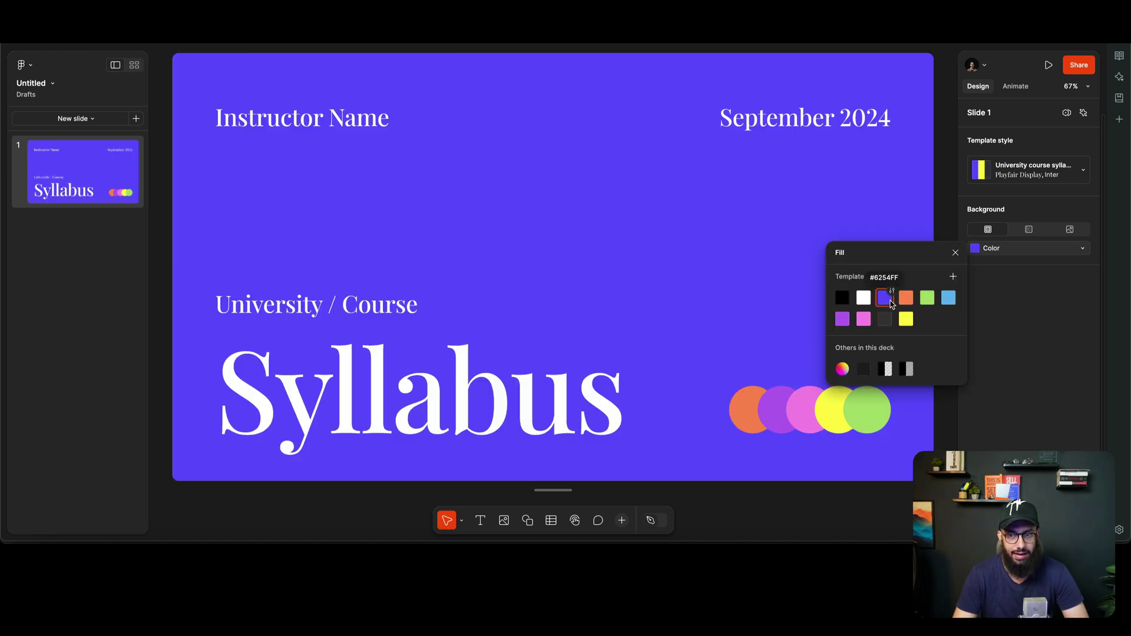
pyautogui.click(883, 319)
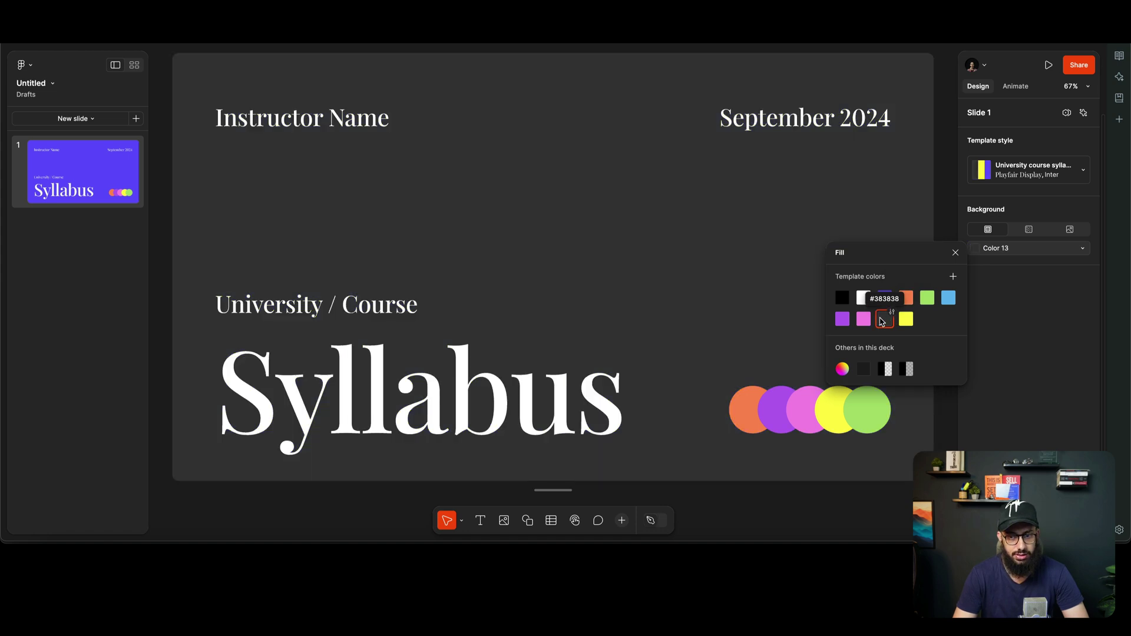
pyautogui.click(843, 299)
pyautogui.click(883, 319)
pyautogui.click(114, 149)
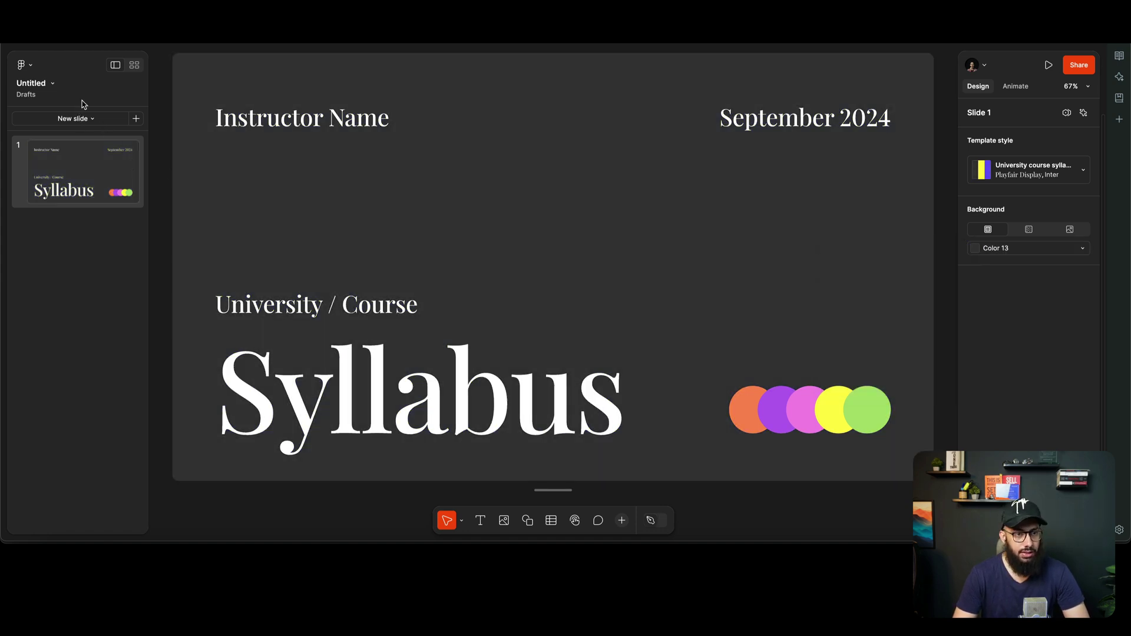
# Add the Readings layout as slide 2.
pyautogui.click(76, 119)
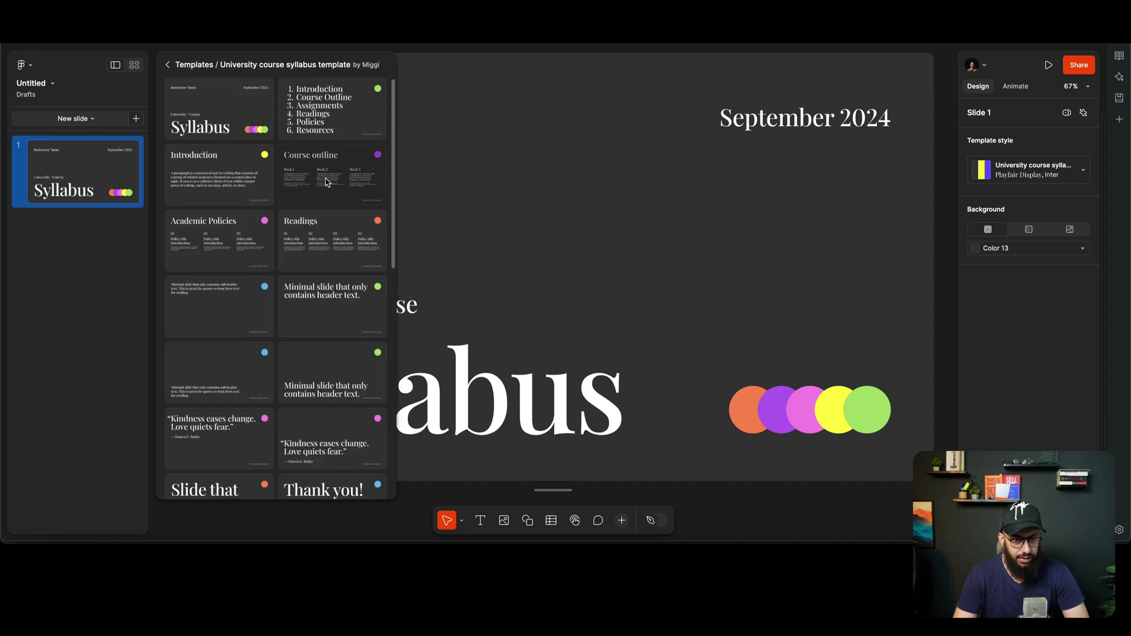
pyautogui.press('Escape')
pyautogui.click(95, 121)
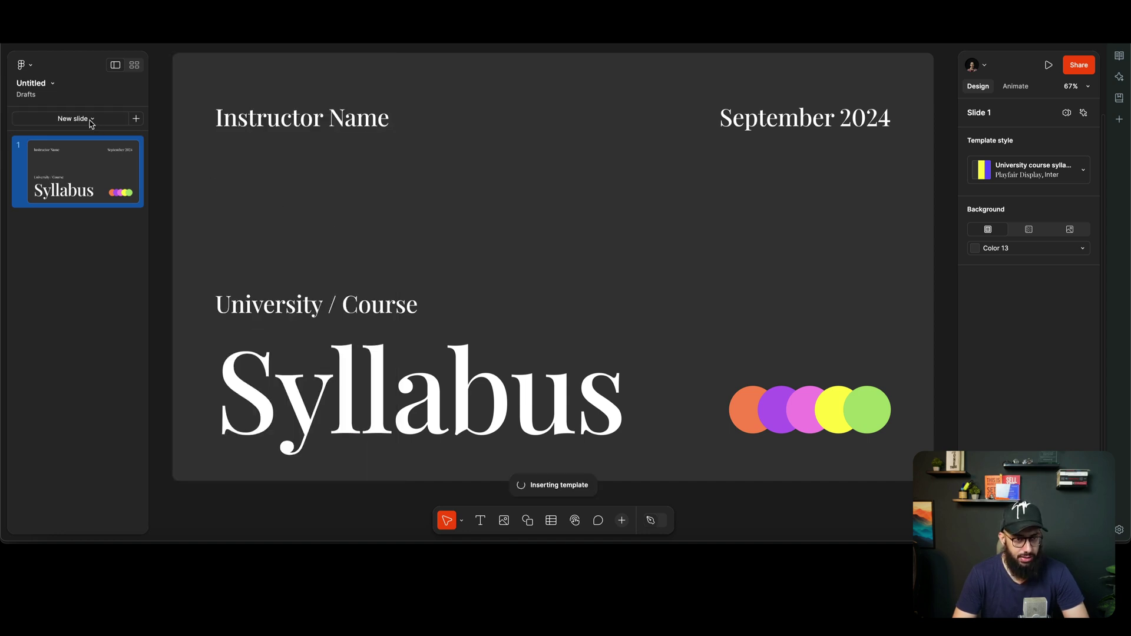
pyautogui.scroll(-1, 356, 198)
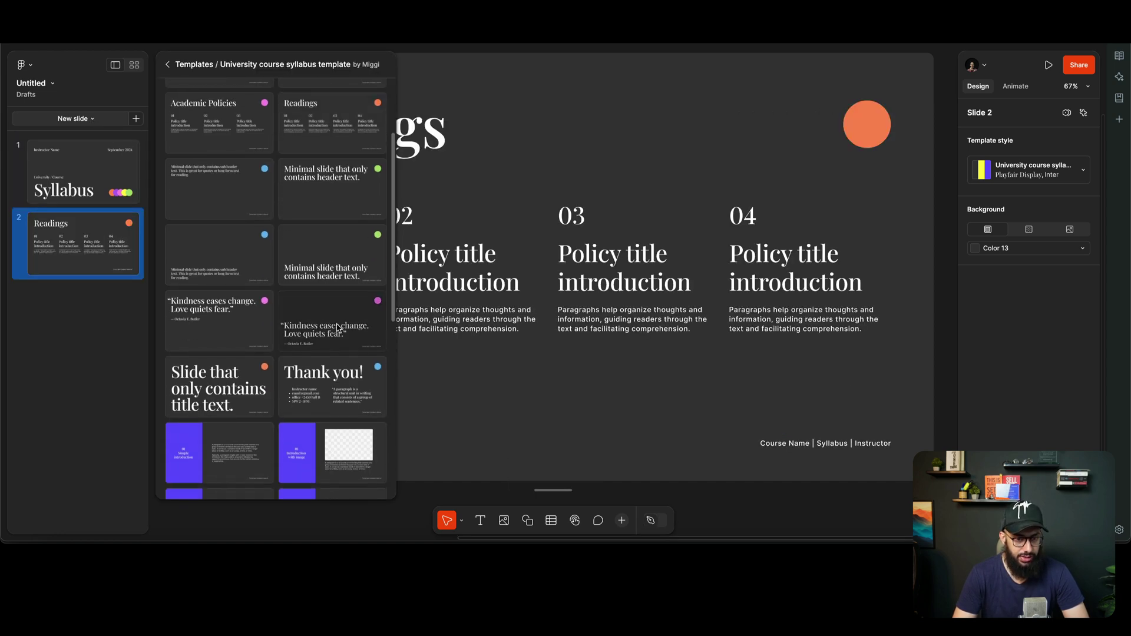
pyautogui.scroll(4, 224, 298)
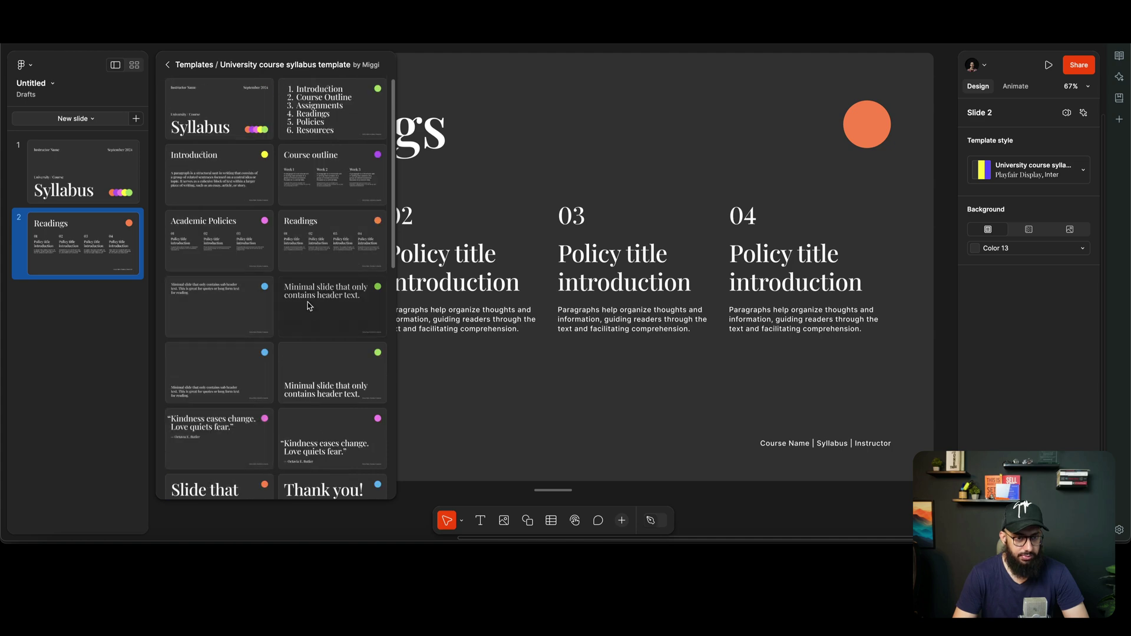
pyautogui.press('Escape')
# Add header-only and sub-header minimal slides, then the Title Text 288 layout as slide 6.
pyautogui.click(82, 119)
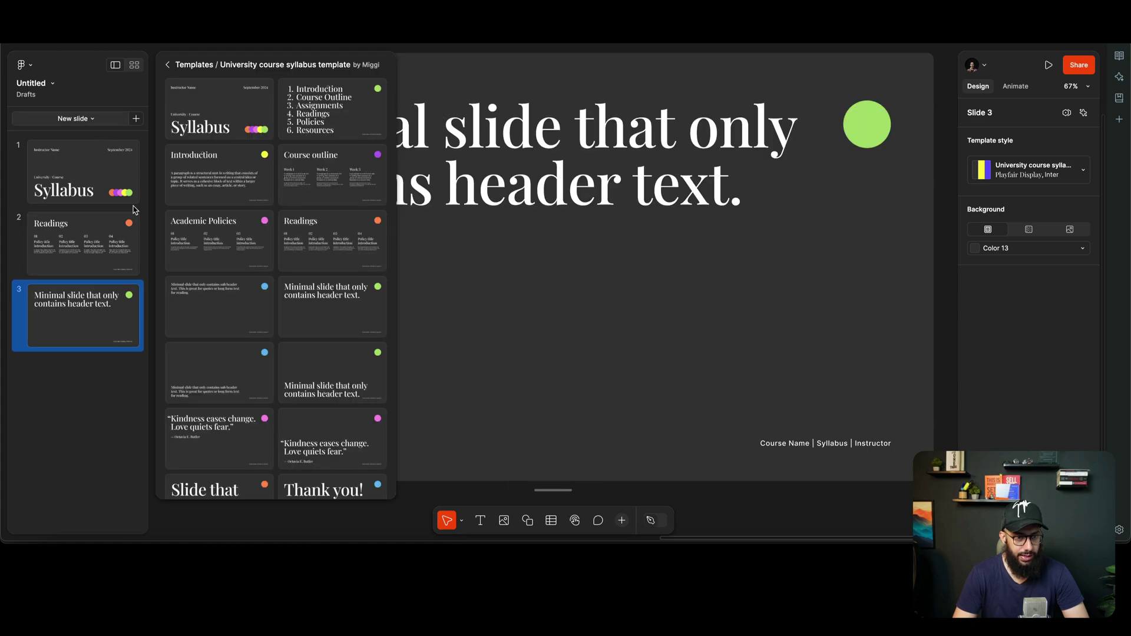
pyautogui.click(89, 119)
pyautogui.click(82, 120)
pyautogui.click(168, 278)
pyautogui.scroll(-4, 276, 324)
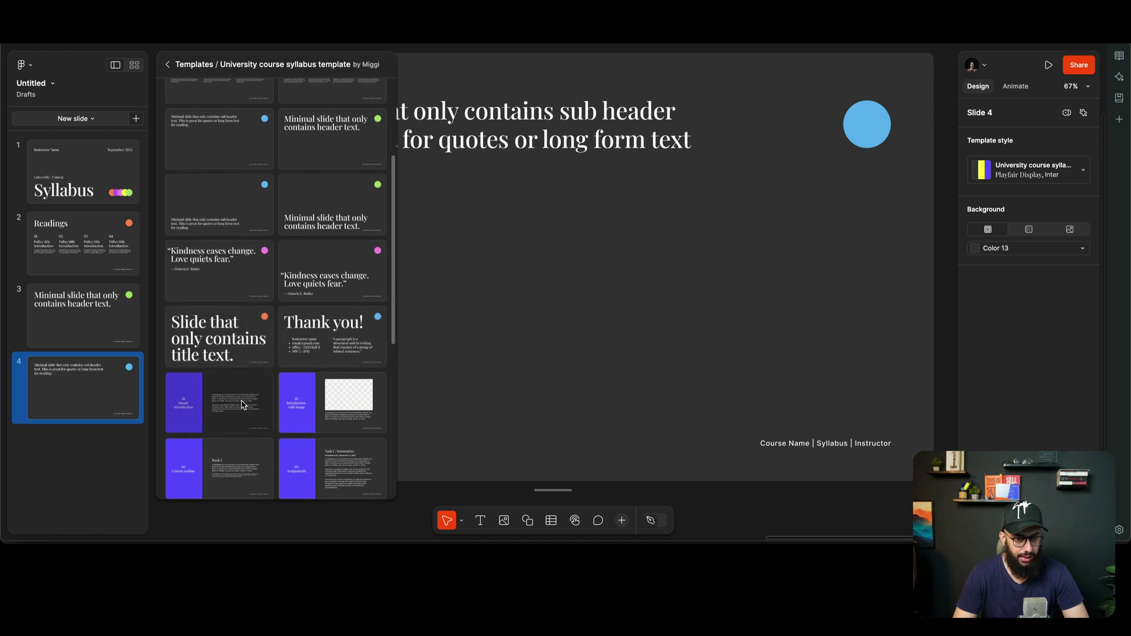
pyautogui.press('Escape')
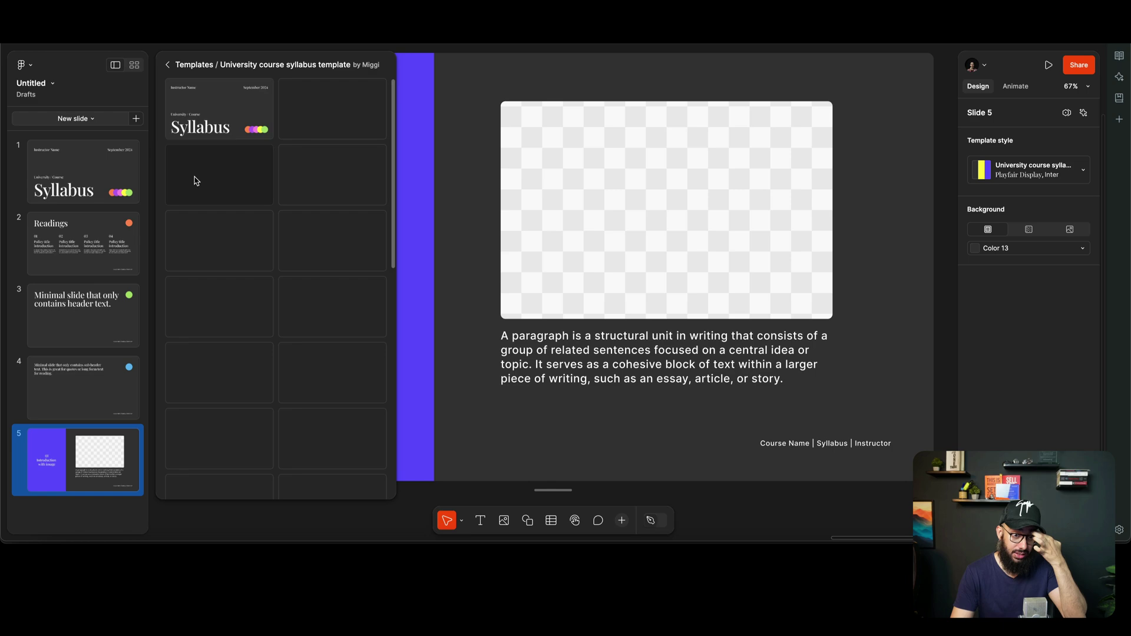
pyautogui.scroll(-10, 323, 302)
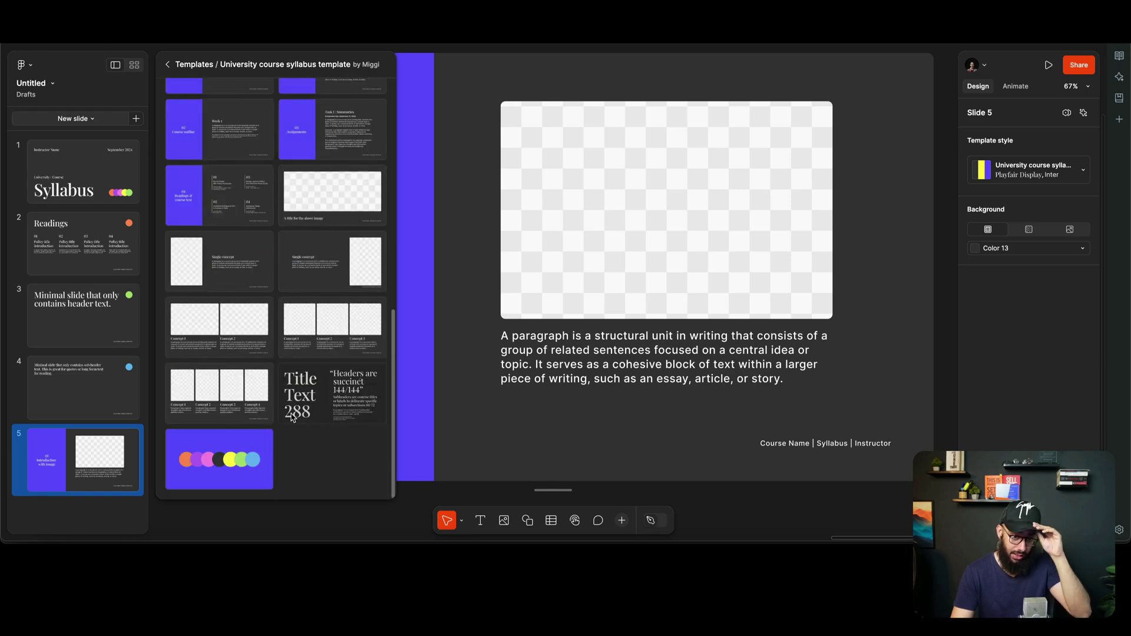
pyautogui.click(293, 416)
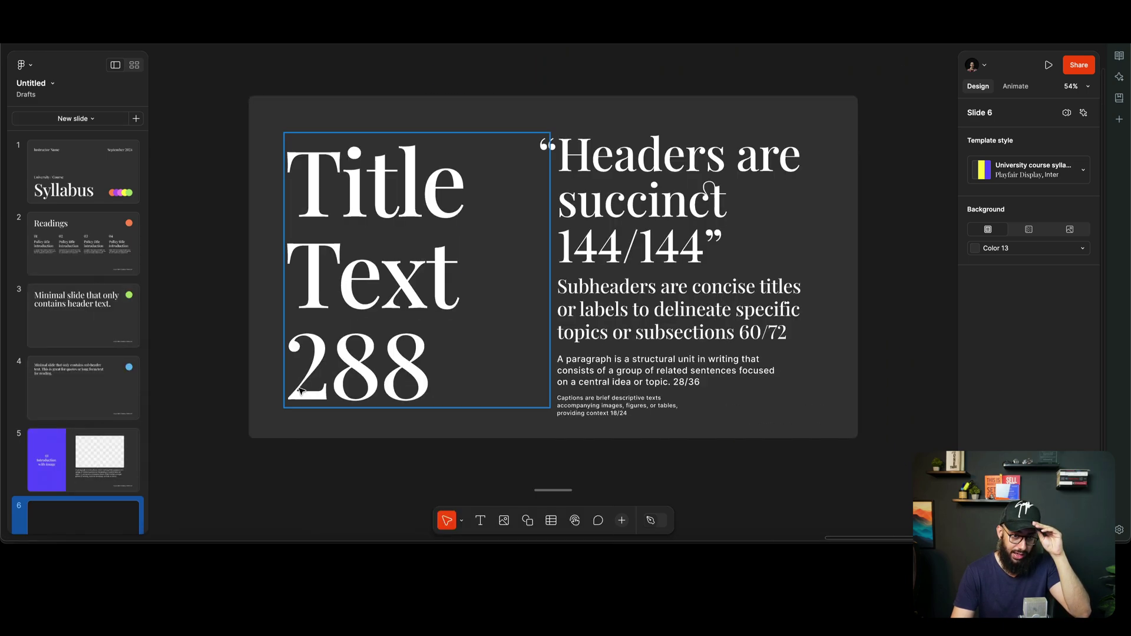
# Browse the syllabus template list without adding anything, then go to the opening Syllabus slide.
pyautogui.click(59, 118)
pyautogui.scroll(-10, 230, 285)
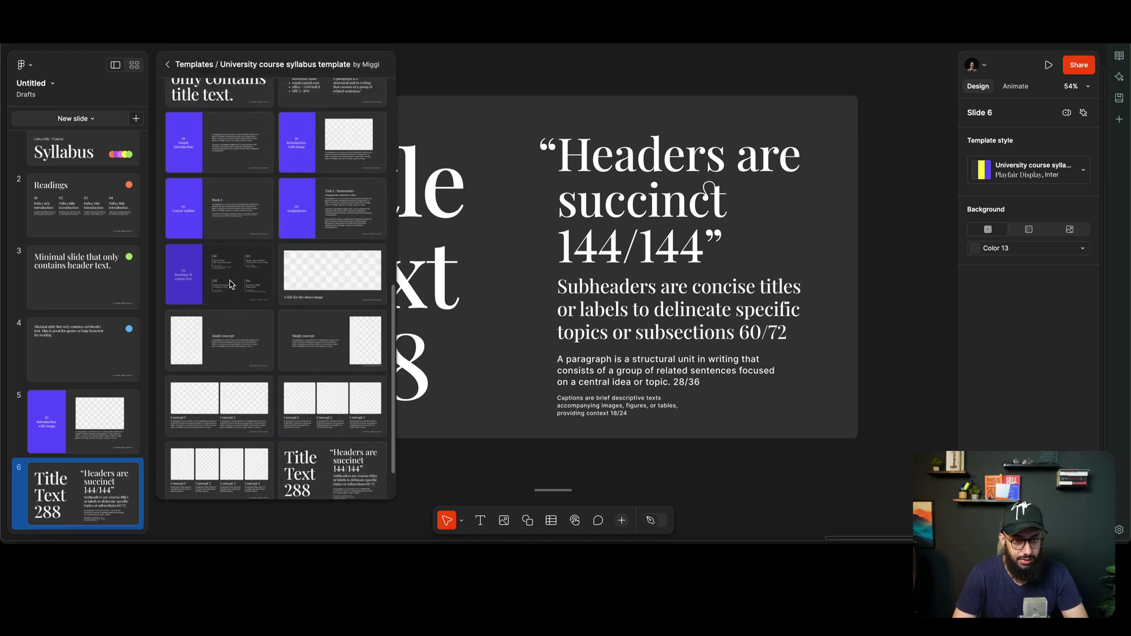
pyautogui.scroll(-3, 230, 284)
pyautogui.press('Escape')
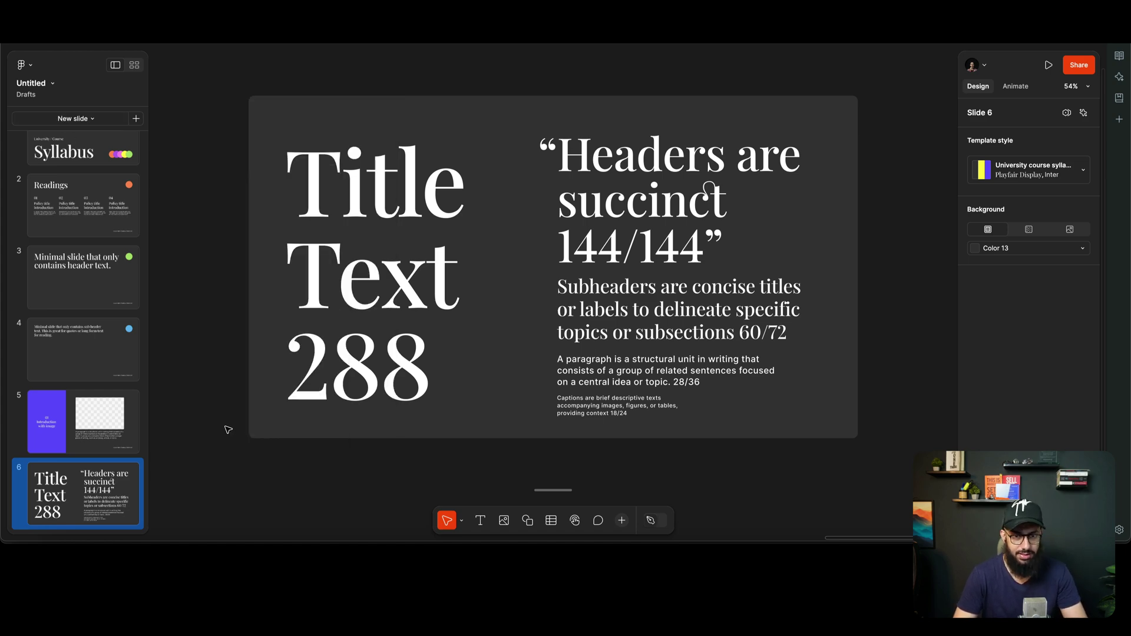
pyautogui.scroll(5, 106, 239)
pyautogui.click(108, 171)
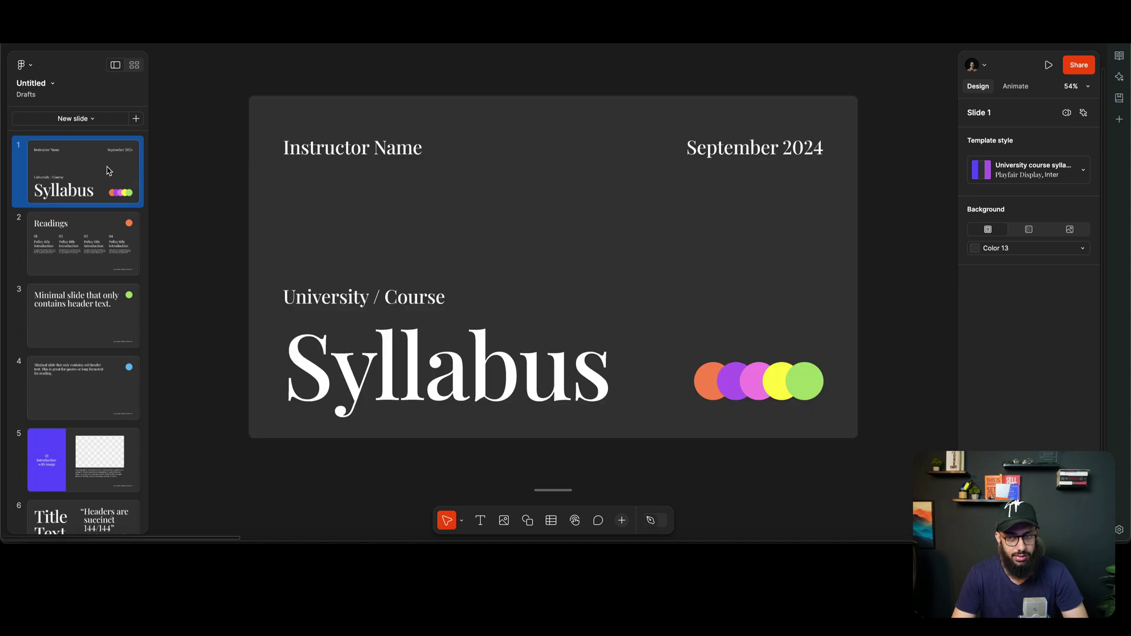
# In the grid overview, add a new row of three blank slides below slide 1.
pyautogui.click(1049, 66)
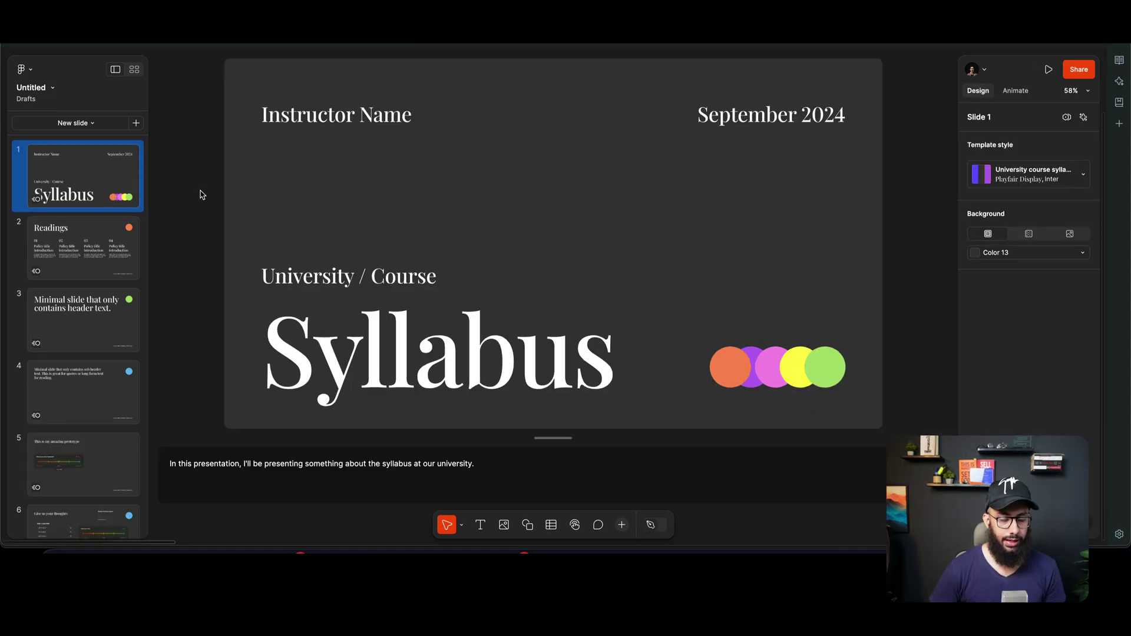
pyautogui.click(136, 70)
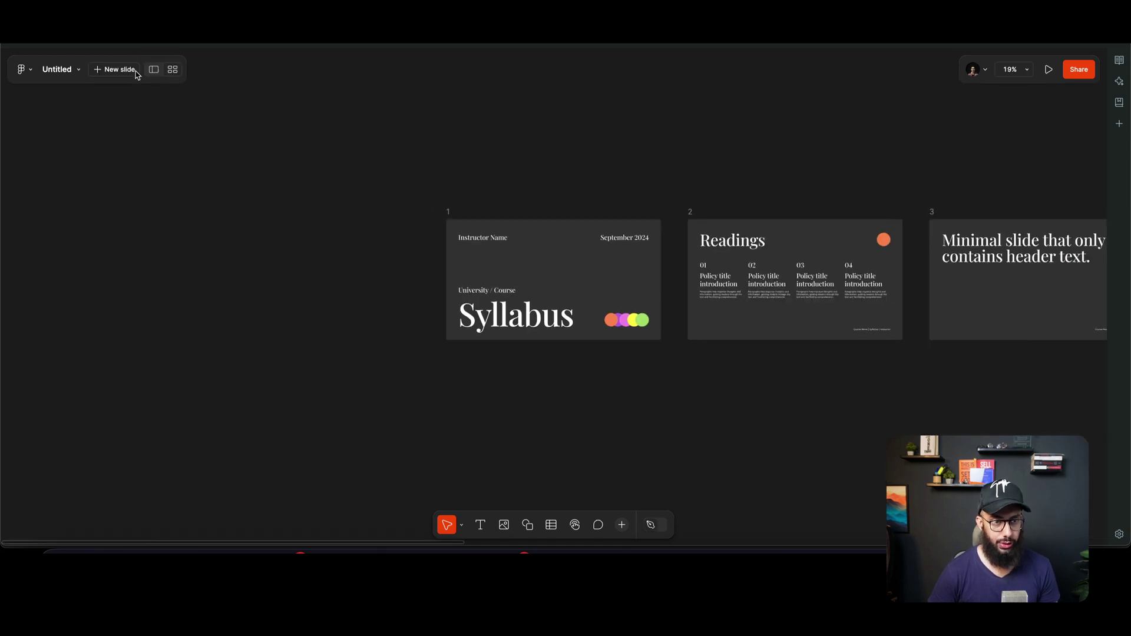
pyautogui.click(554, 373)
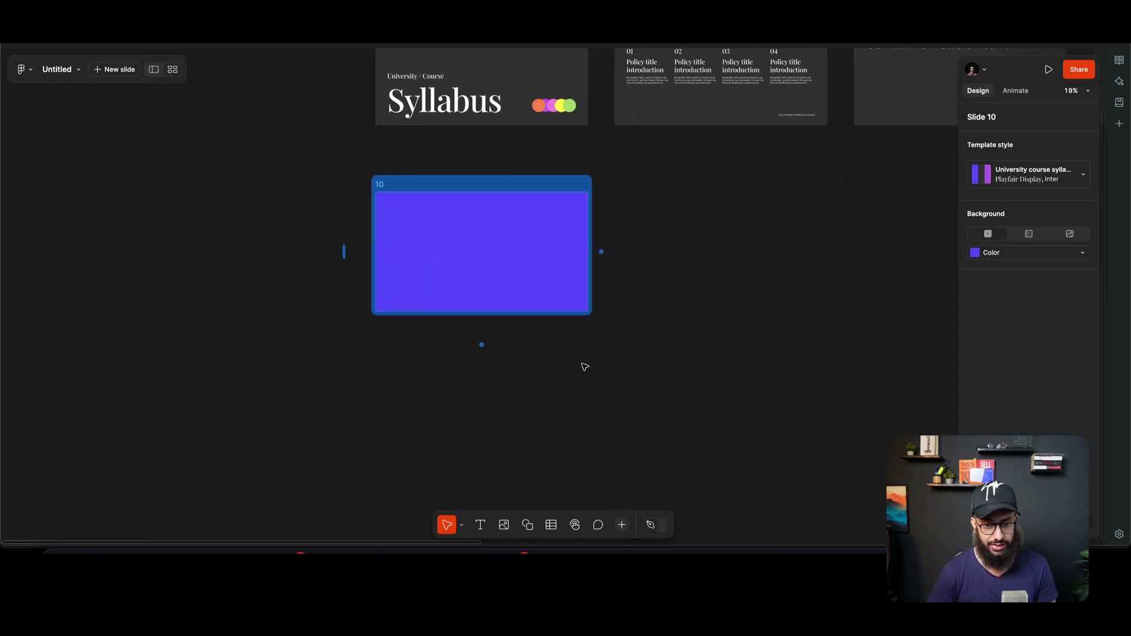
pyautogui.click(600, 235)
pyautogui.click(839, 235)
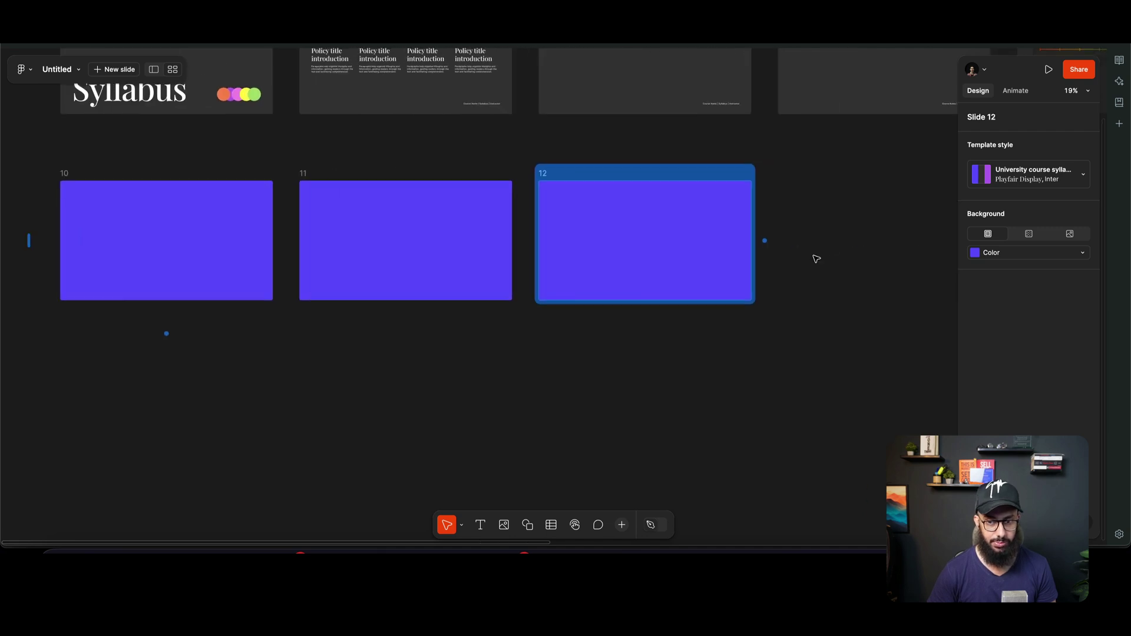
pyautogui.scroll(-5, 485, 250)
pyautogui.click(380, 294)
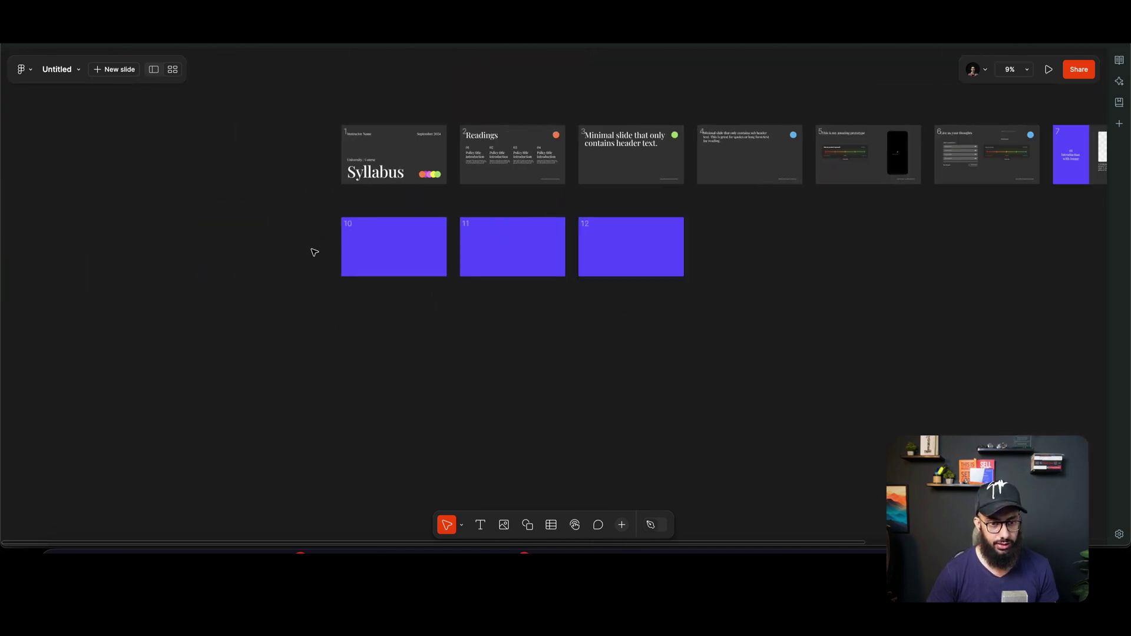
pyautogui.moveTo(323, 247)
pyautogui.mouseDown()
pyautogui.moveTo(326, 172)
pyautogui.moveTo(325, 259)
pyautogui.moveTo(326, 154)
pyautogui.moveTo(325, 259)
pyautogui.mouseUp()
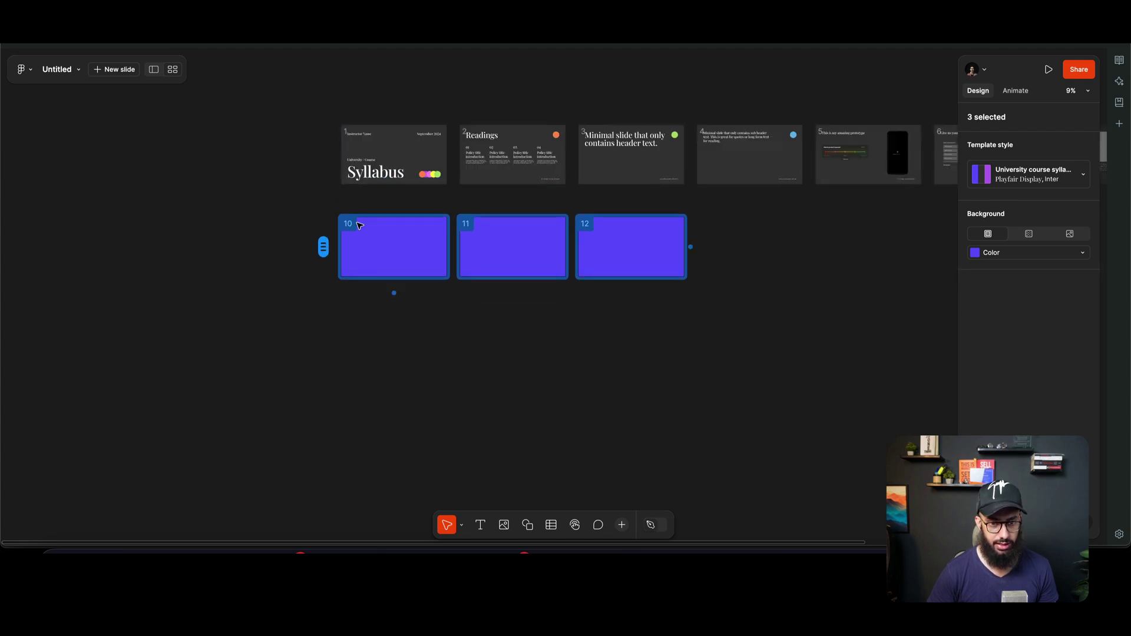
# Insert the numbered course contents slide at the start of the new row, then return to single-slide view.
pyautogui.click(535, 316)
pyautogui.moveTo(512, 262)
pyautogui.mouseDown()
pyautogui.moveTo(514, 224)
pyautogui.moveTo(506, 260)
pyautogui.mouseUp()
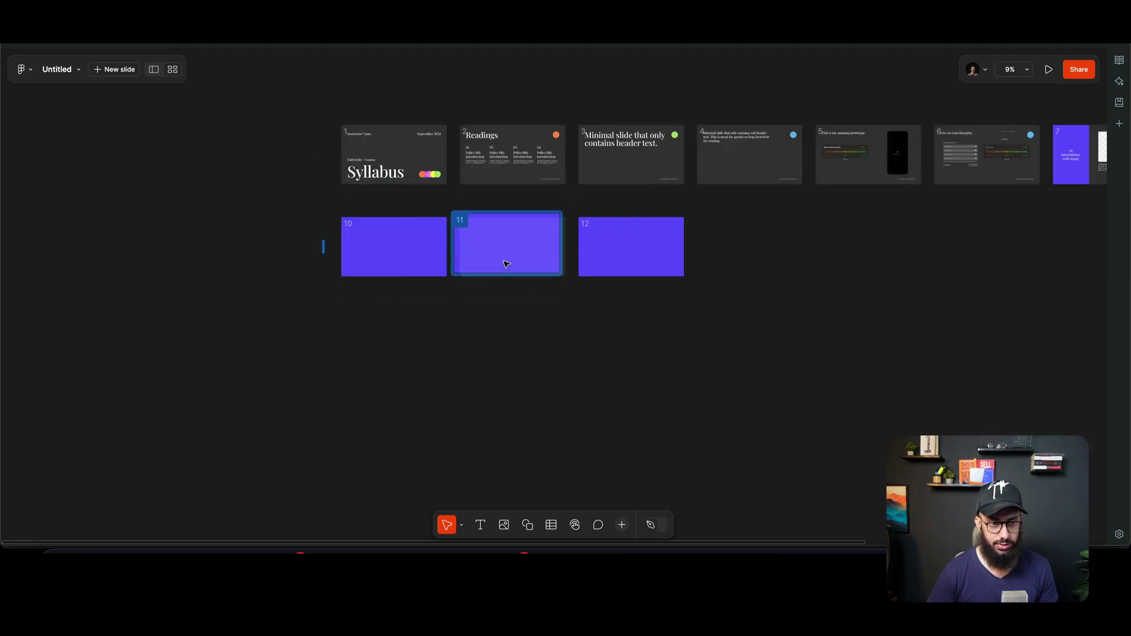
pyautogui.click(113, 69)
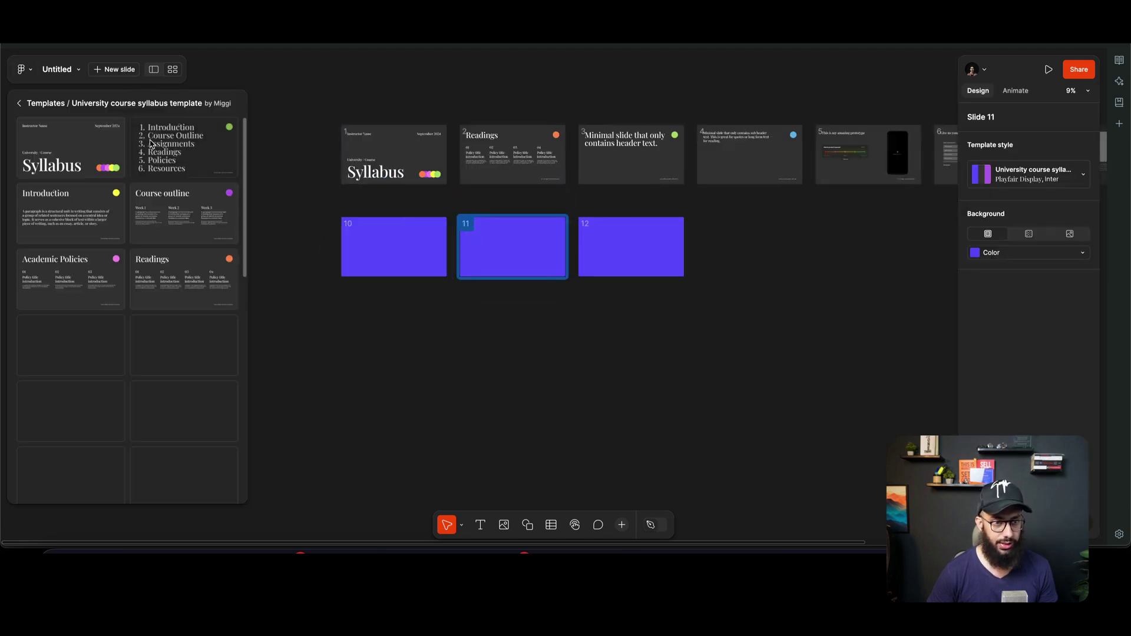
pyautogui.click(176, 165)
pyautogui.moveTo(643, 249); pyautogui.dragTo(424, 257)
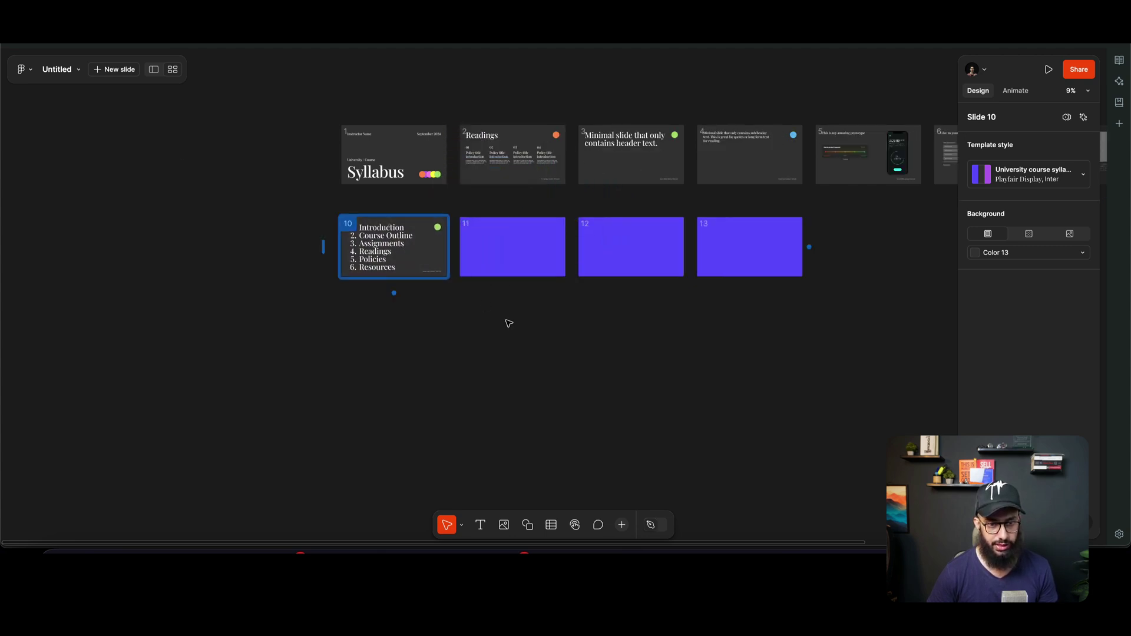
pyautogui.click(309, 171)
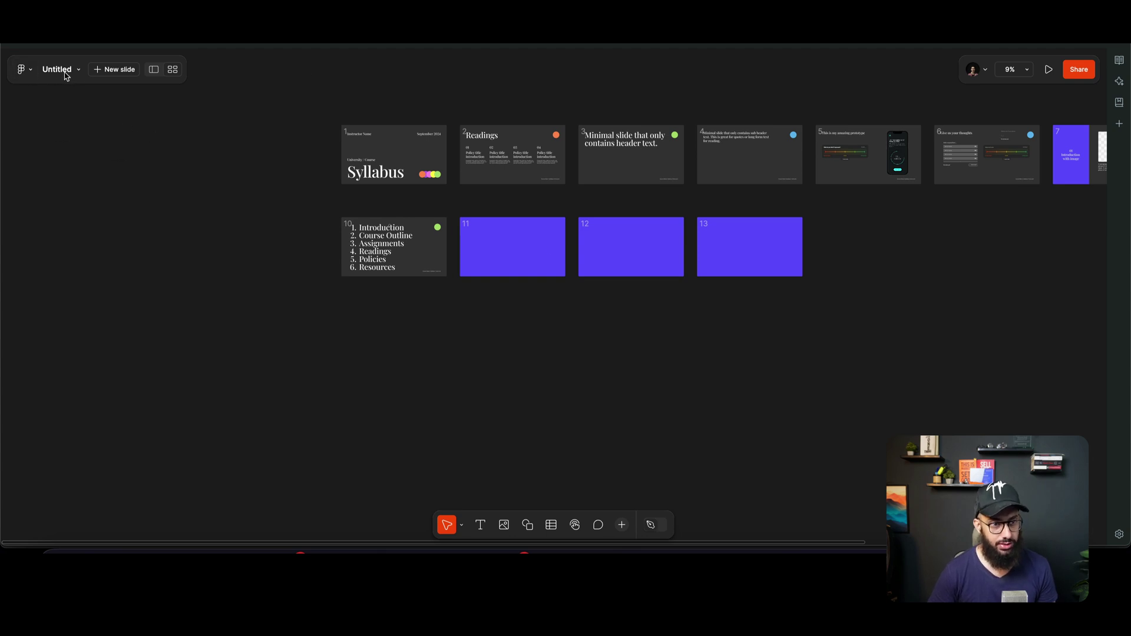
pyautogui.click(151, 70)
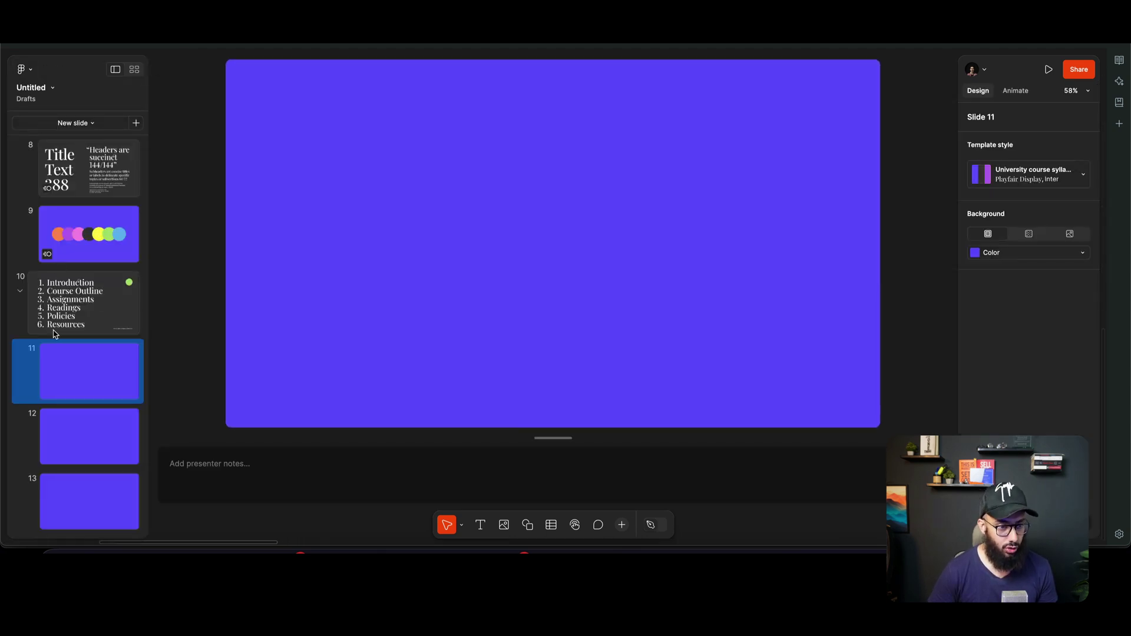
# Collapse and re-expand the slide 1 and slide 10 groups in the slide list, ending on slide 1.
pyautogui.click(58, 307)
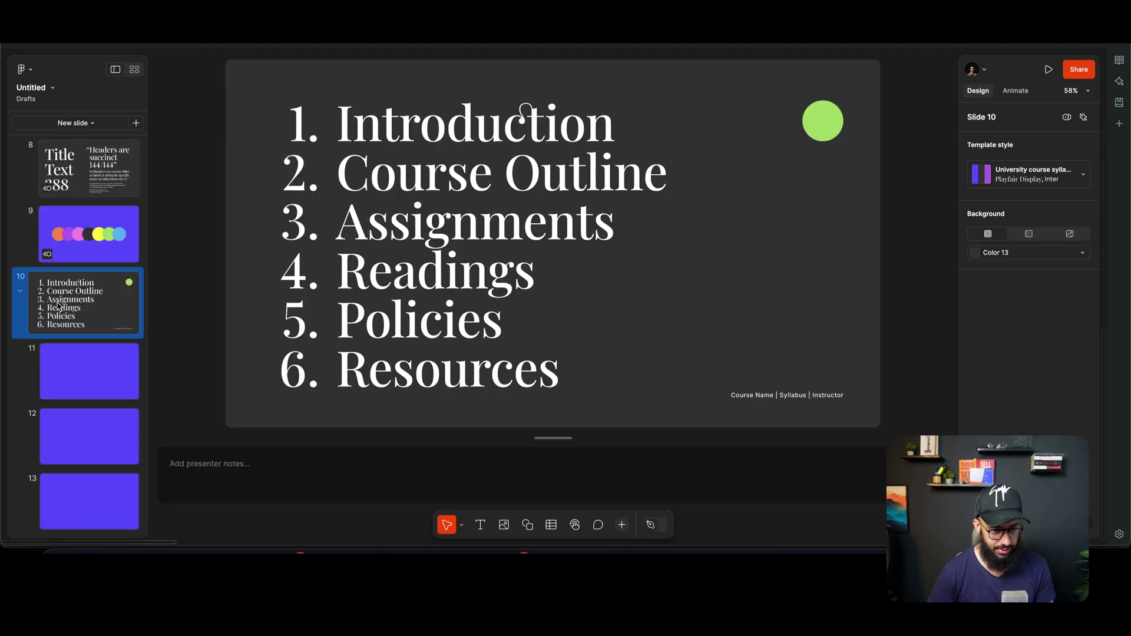
pyautogui.scroll(8, 64, 443)
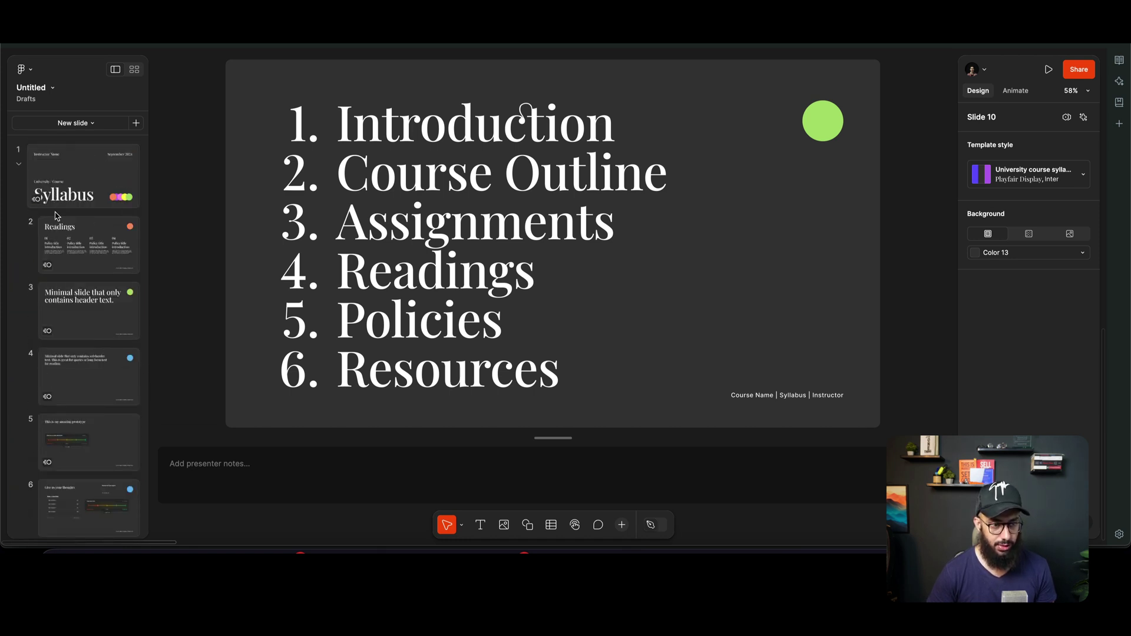
pyautogui.click(20, 165)
pyautogui.click(20, 247)
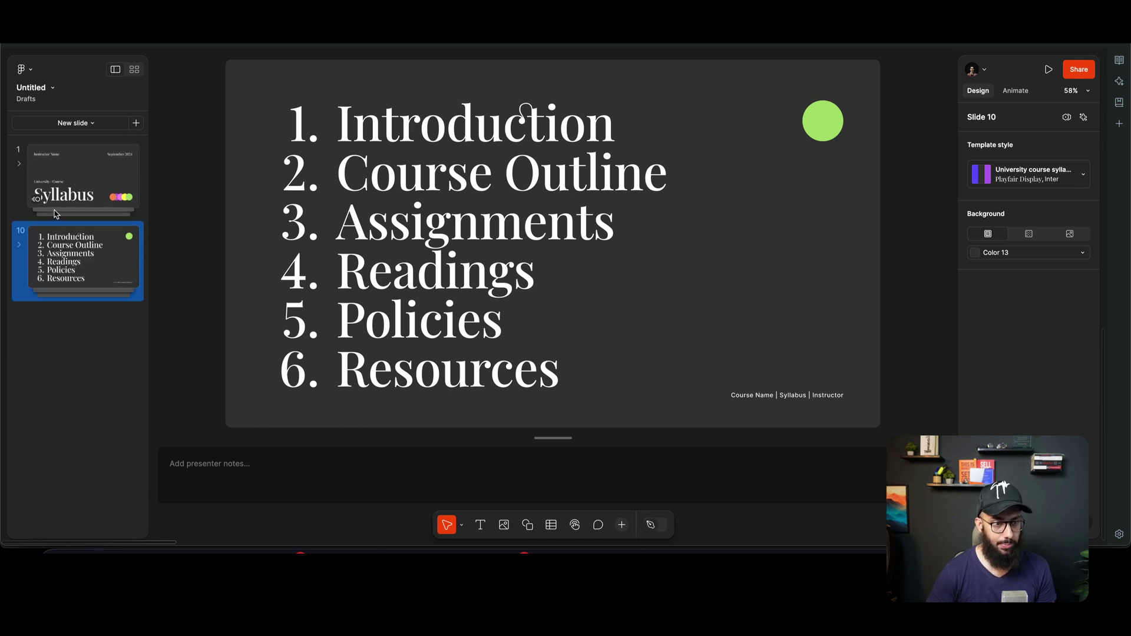
pyautogui.moveTo(66, 183); pyautogui.dragTo(39, 197)
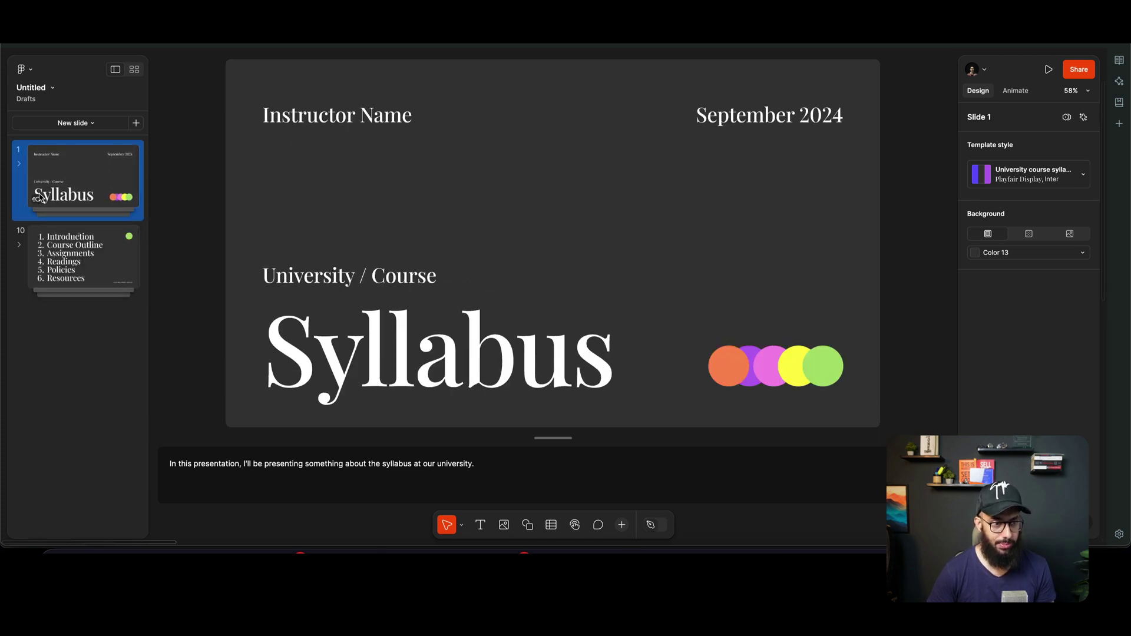
pyautogui.click(33, 251)
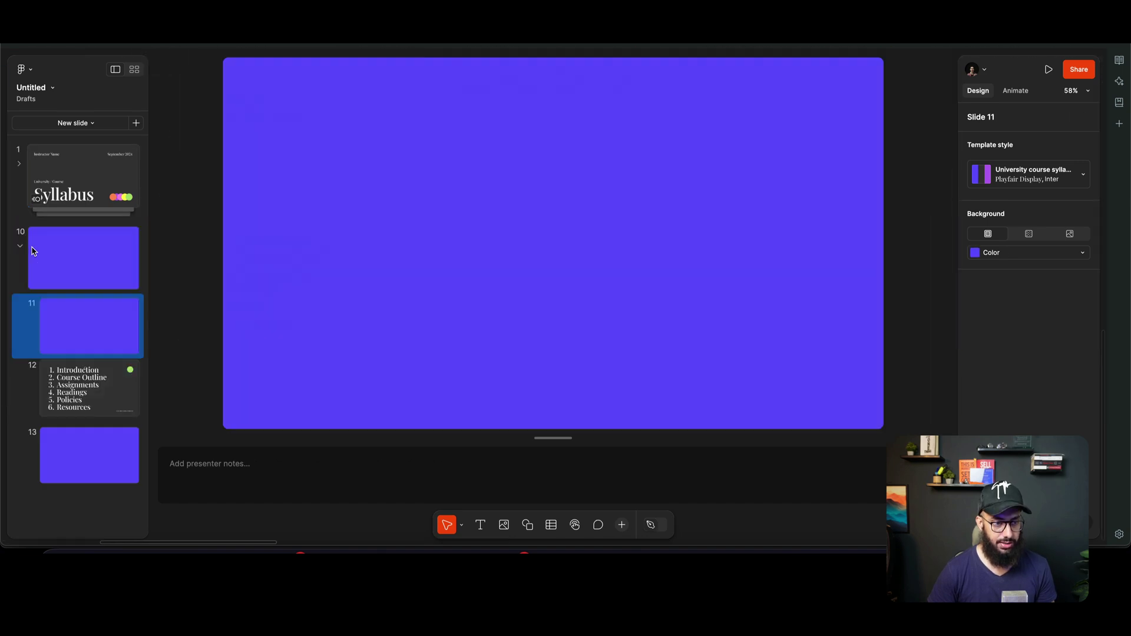
pyautogui.click(33, 251)
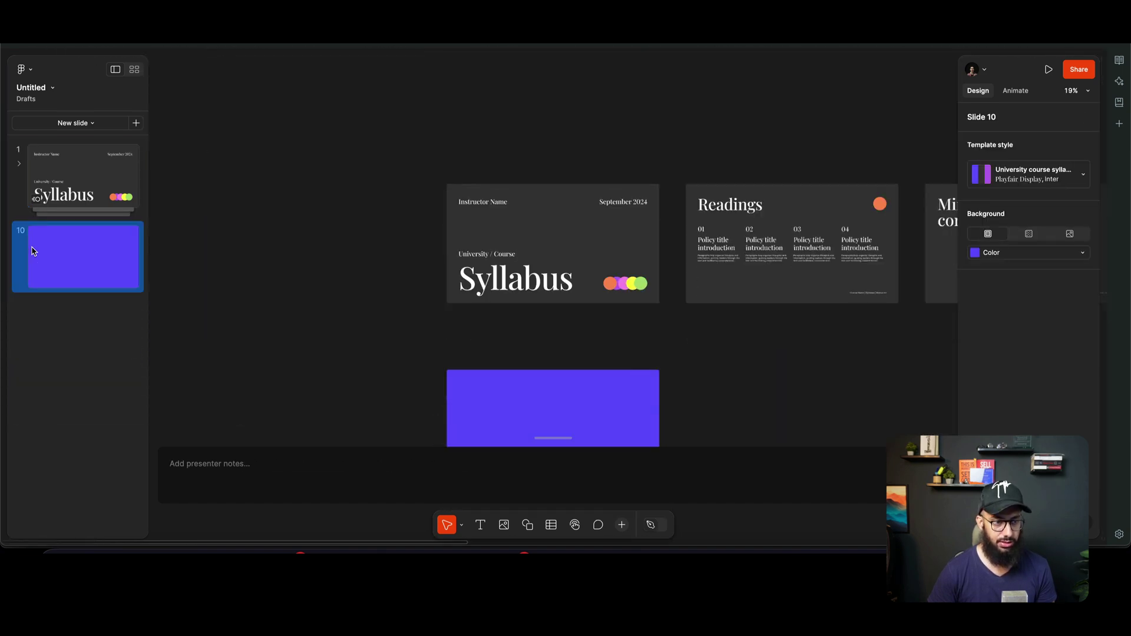
pyautogui.click(65, 176)
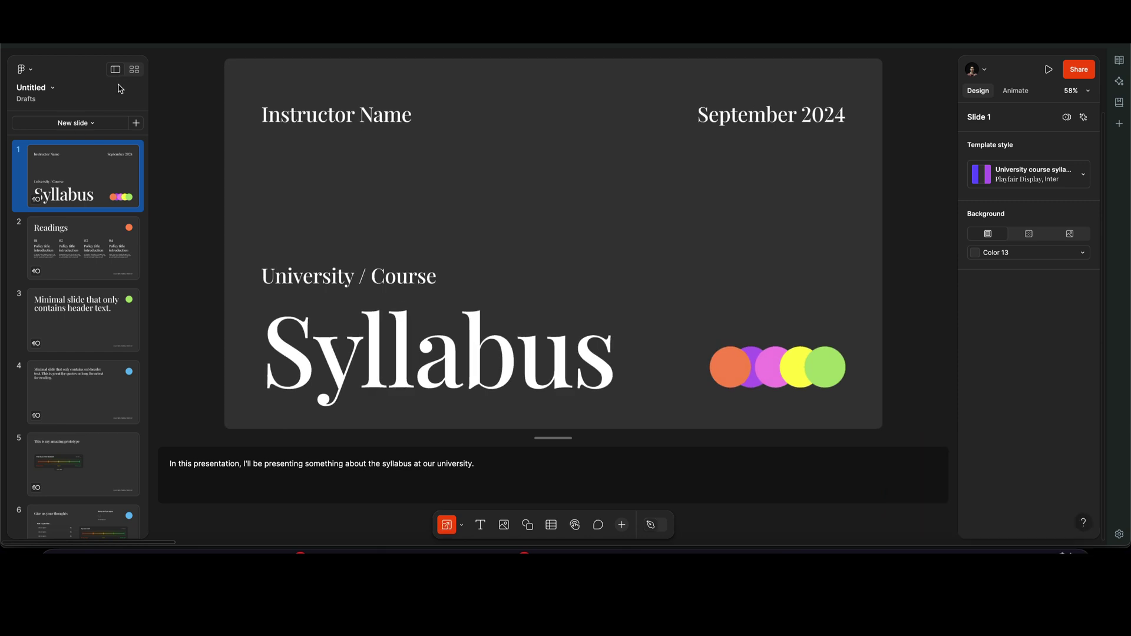
pyautogui.click(1049, 69)
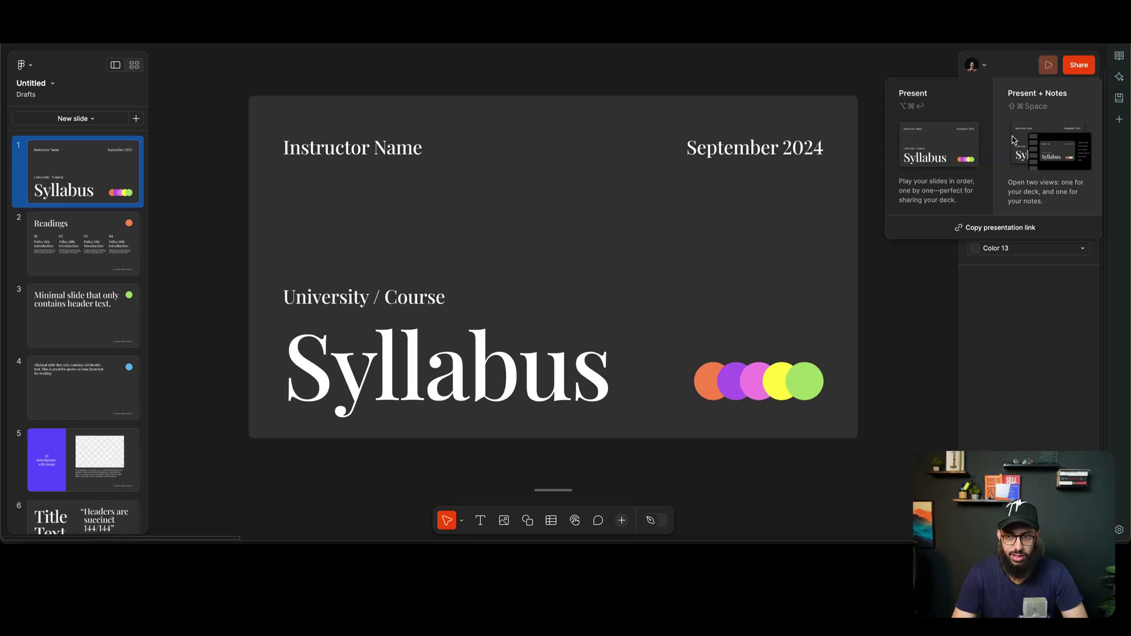
pyautogui.click(1020, 298)
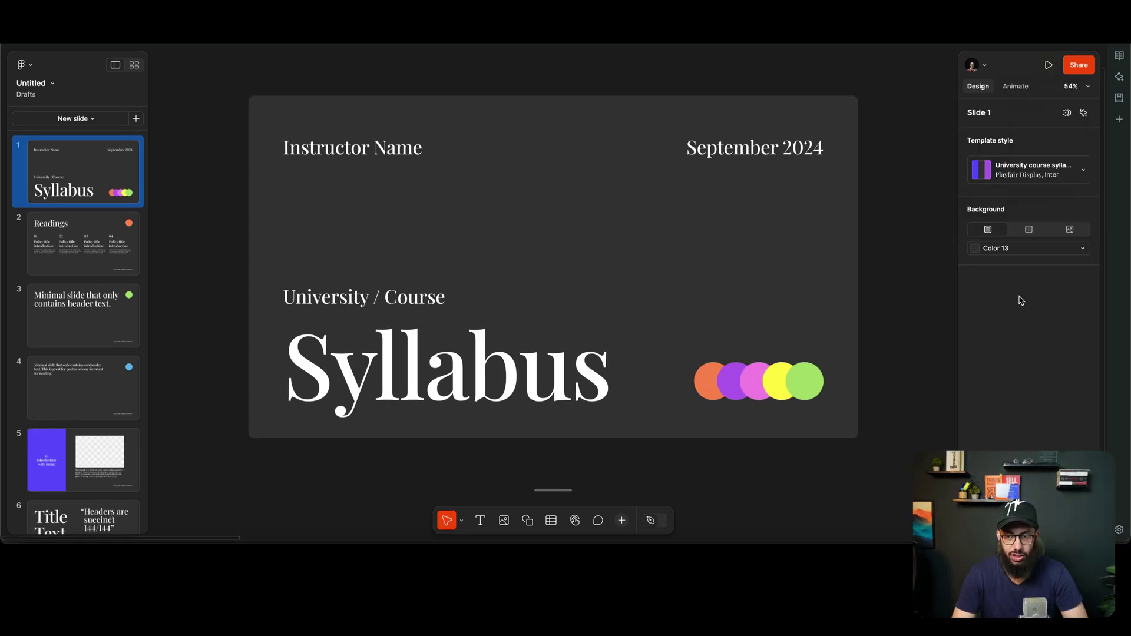
# Write slide 1's note: 'In this presentation, I'll be presenting something about the syllabus at our university.'.
pyautogui.click(543, 493)
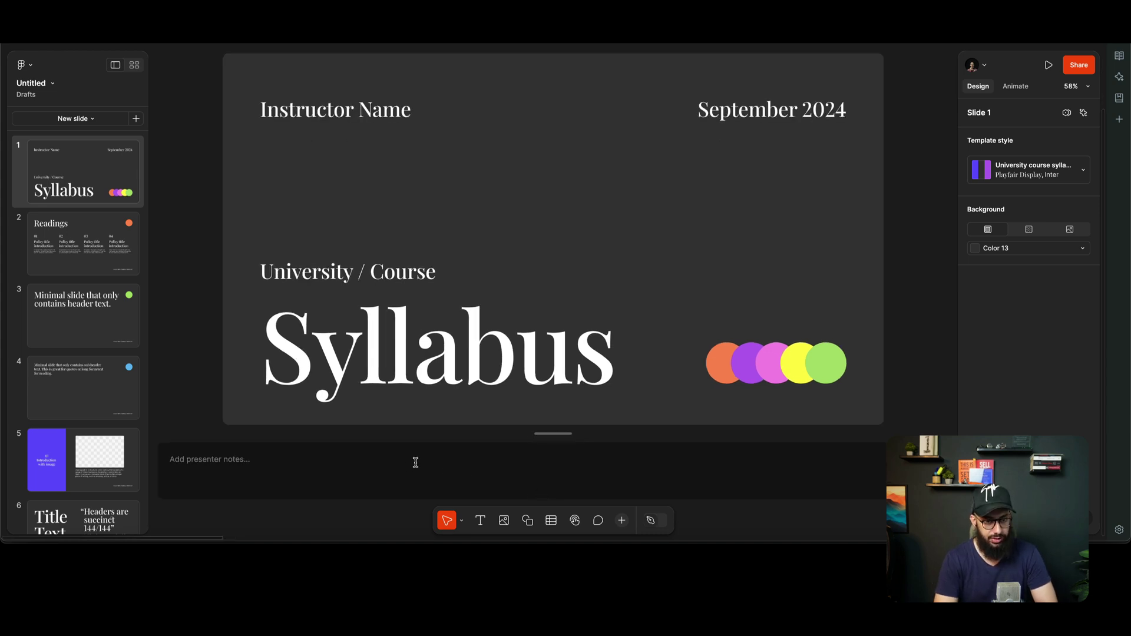
pyautogui.write('In this presentation, I')
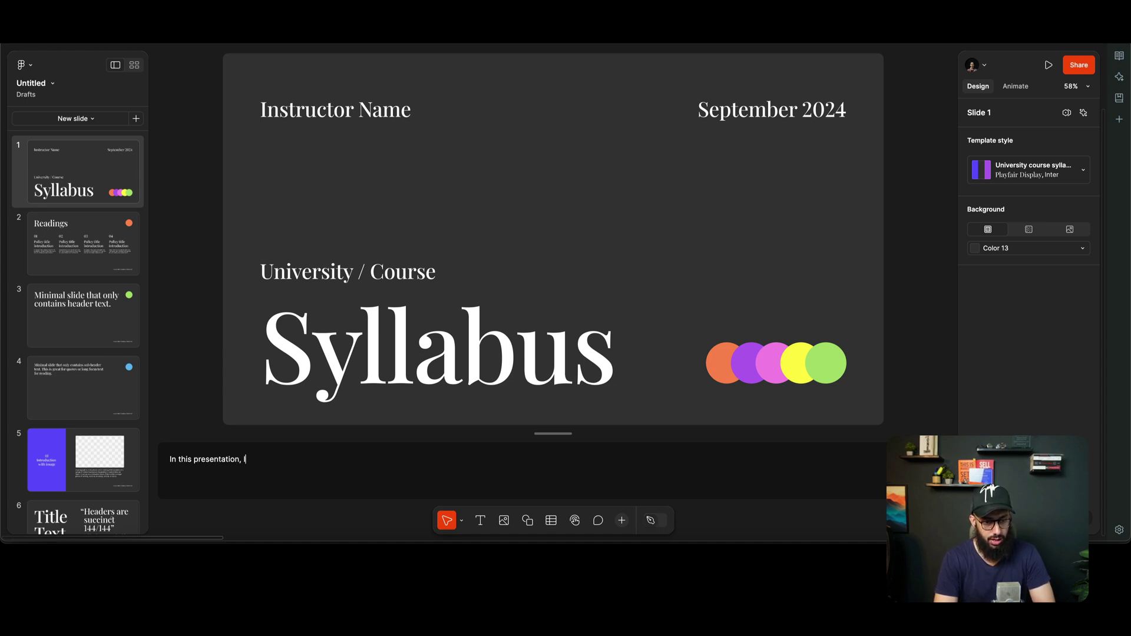
pyautogui.write('nting something about the syllabus at our university.')
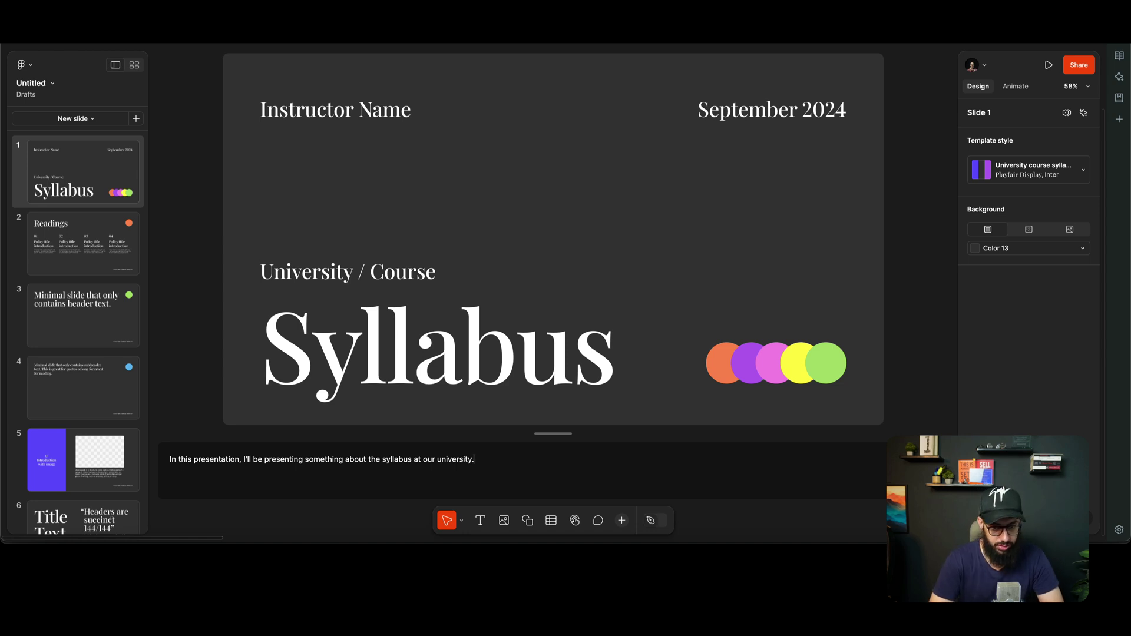
pyautogui.press('super+a')
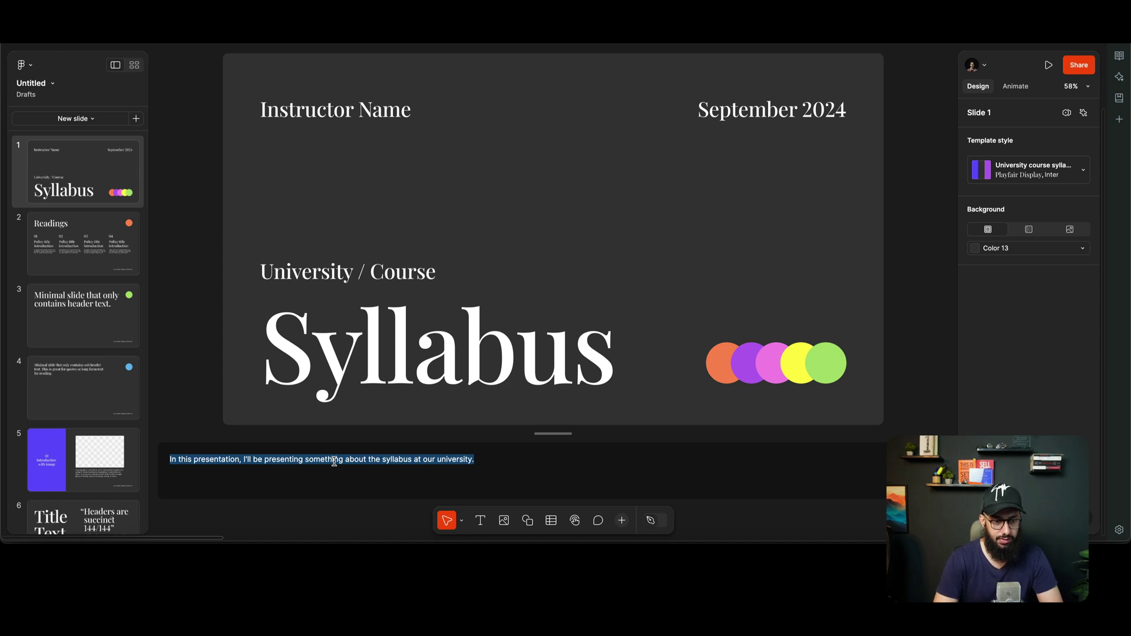
pyautogui.press('Left')
pyautogui.write('##')
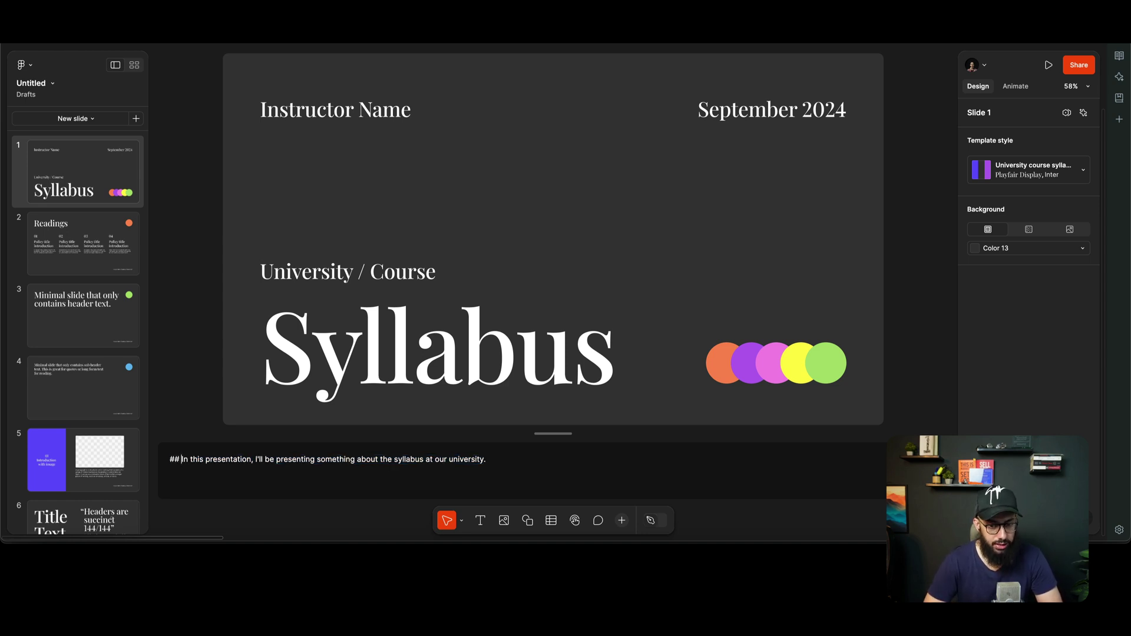
pyautogui.press('BackSpace')
pyautogui.press('BackSpace')
pyautogui.press('BackSpace')
pyautogui.hotkey('ctrl', 'a')
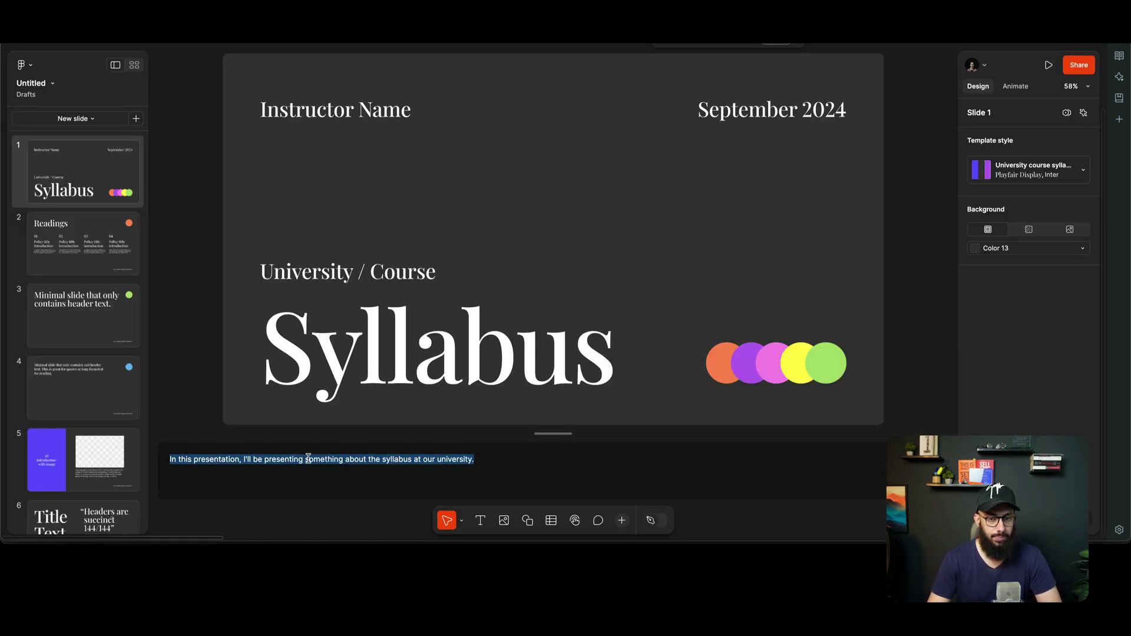
pyautogui.click(177, 262)
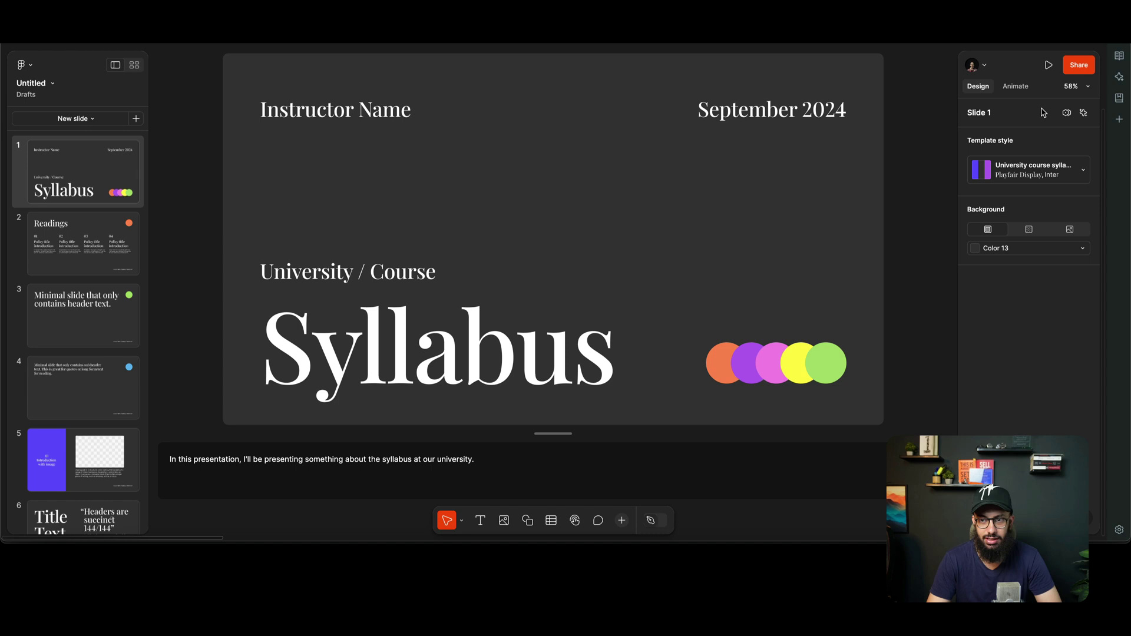
# Apply a Push transition to all slides and preview it in presentation mode.
pyautogui.click(1012, 89)
pyautogui.click(1040, 134)
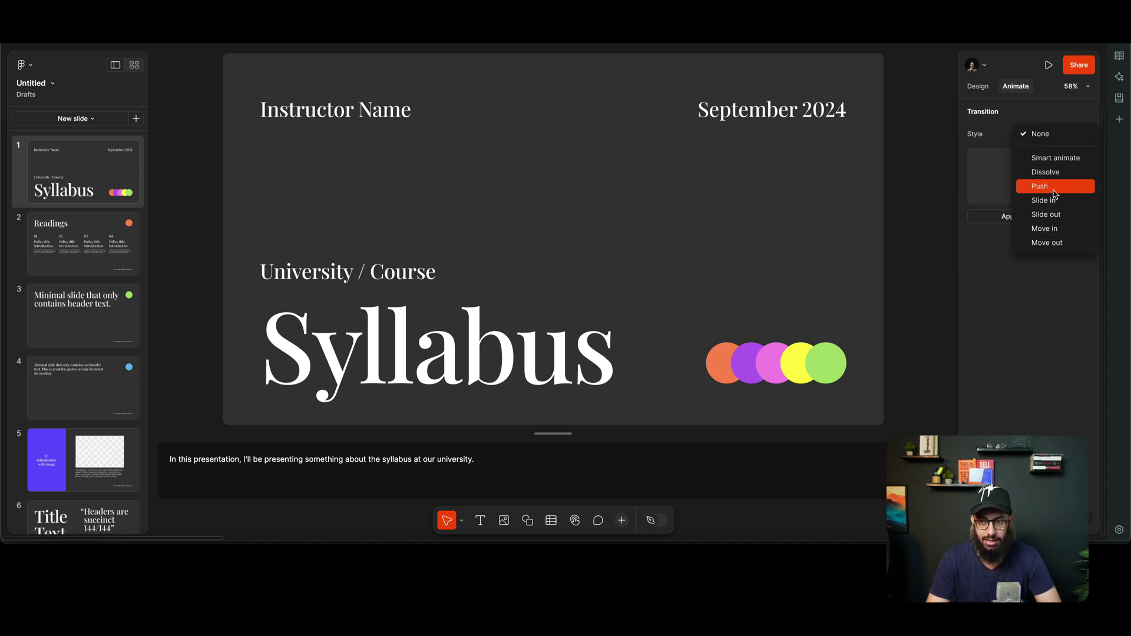
pyautogui.click(1055, 188)
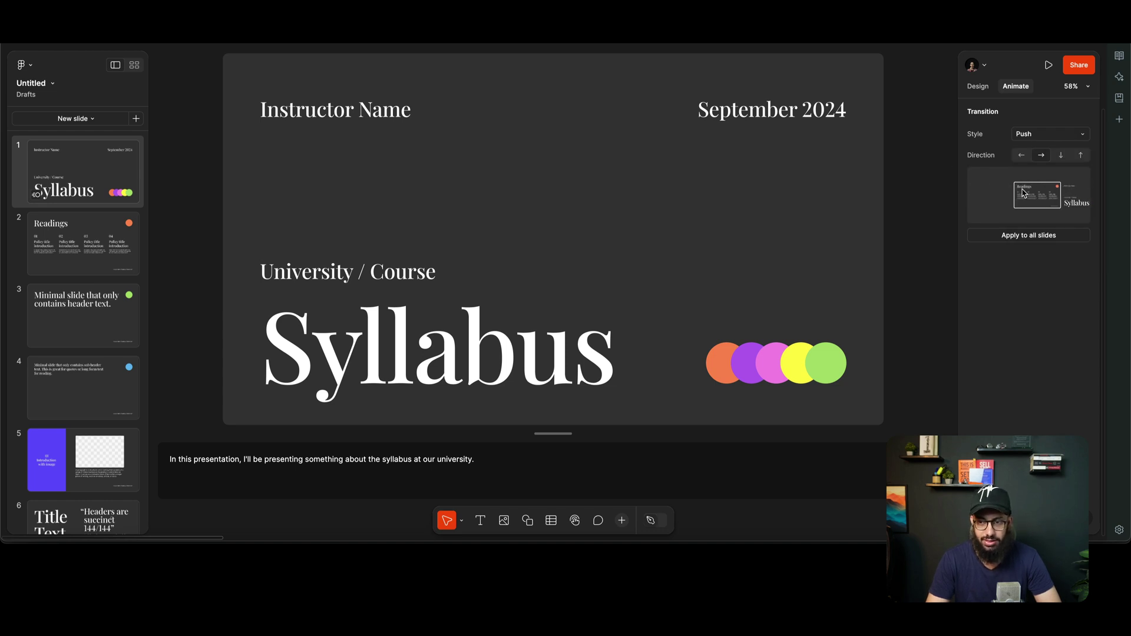
pyautogui.click(1030, 236)
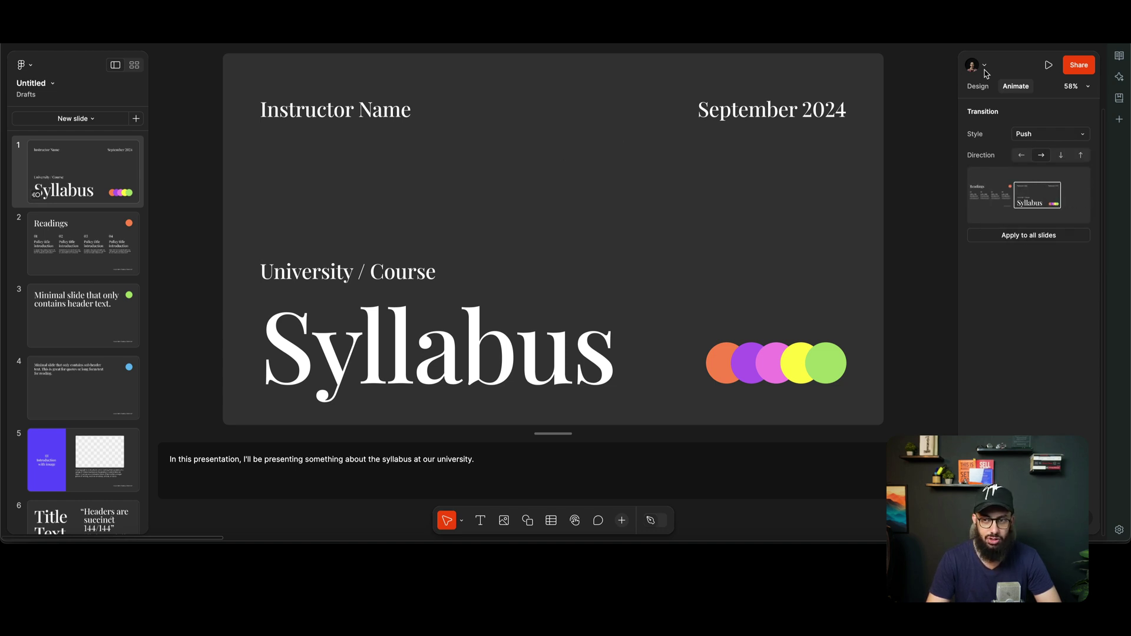
pyautogui.click(1049, 65)
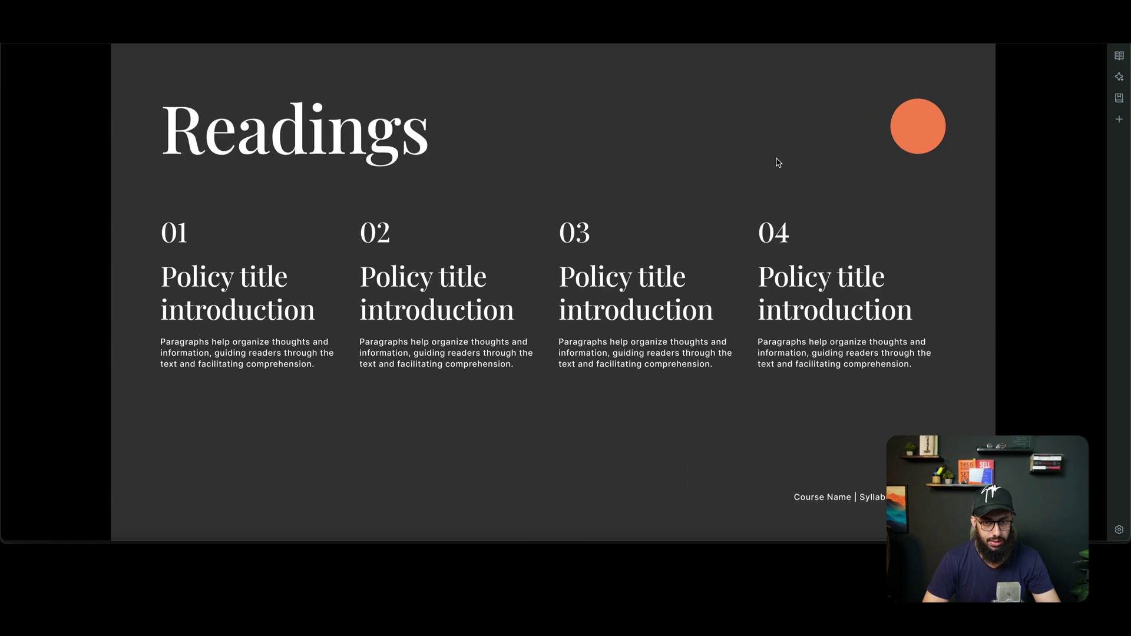
pyautogui.press('Right')
pyautogui.press('Right')
pyautogui.press('Right')
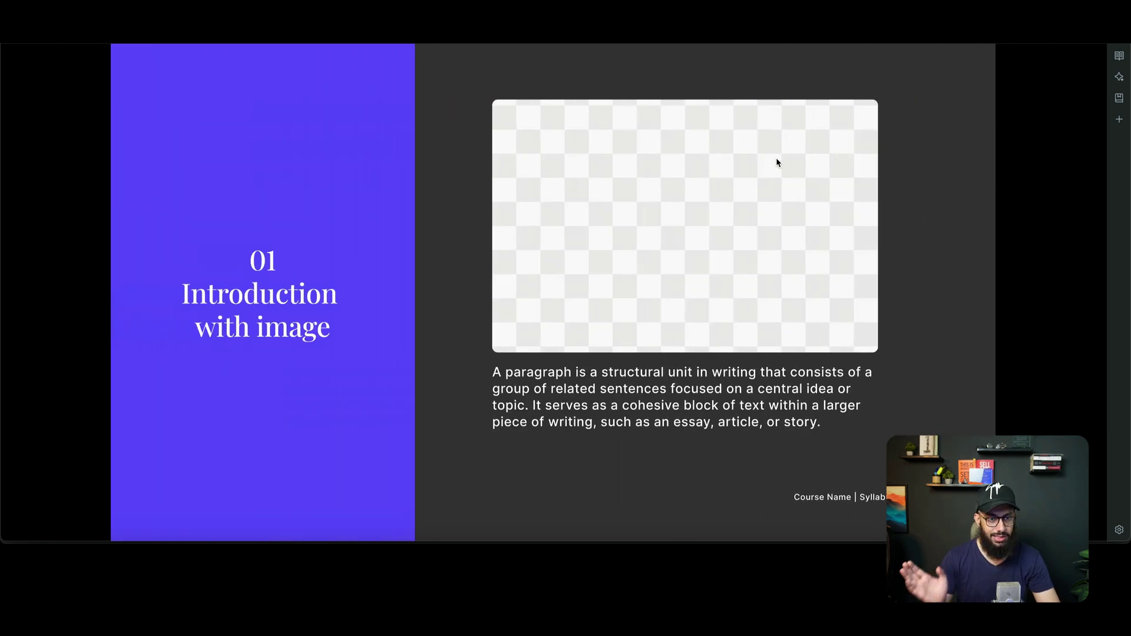
pyautogui.moveTo(777, 161)
pyautogui.hotkey('ctrl', 'w')
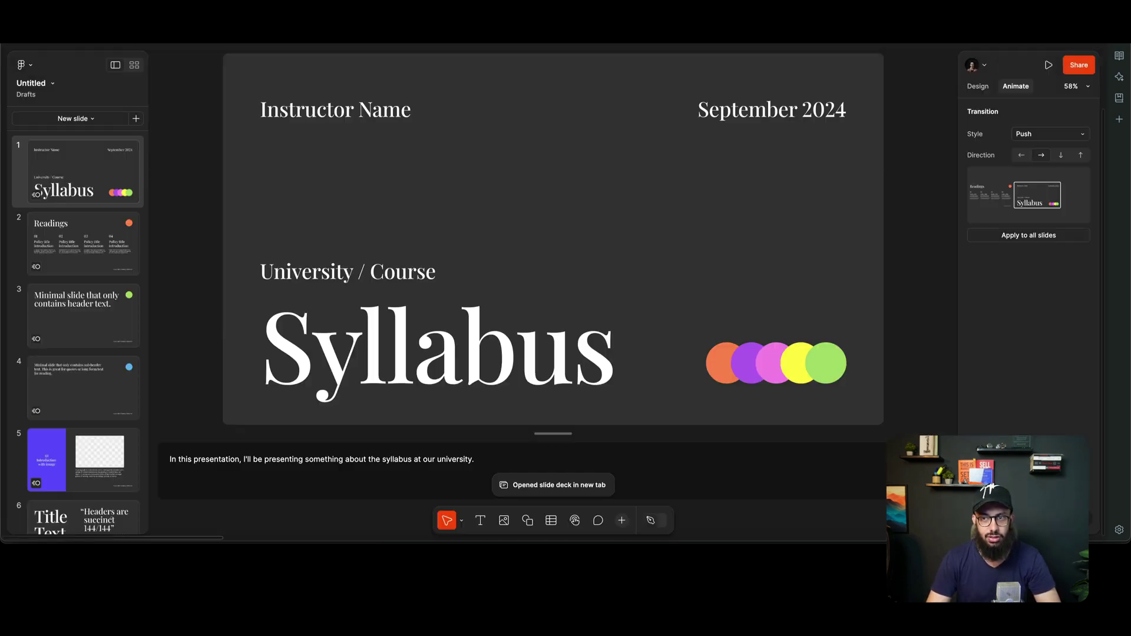
# Change slide 1's transition to Smart animate and preview the deck again.
pyautogui.click(1021, 160)
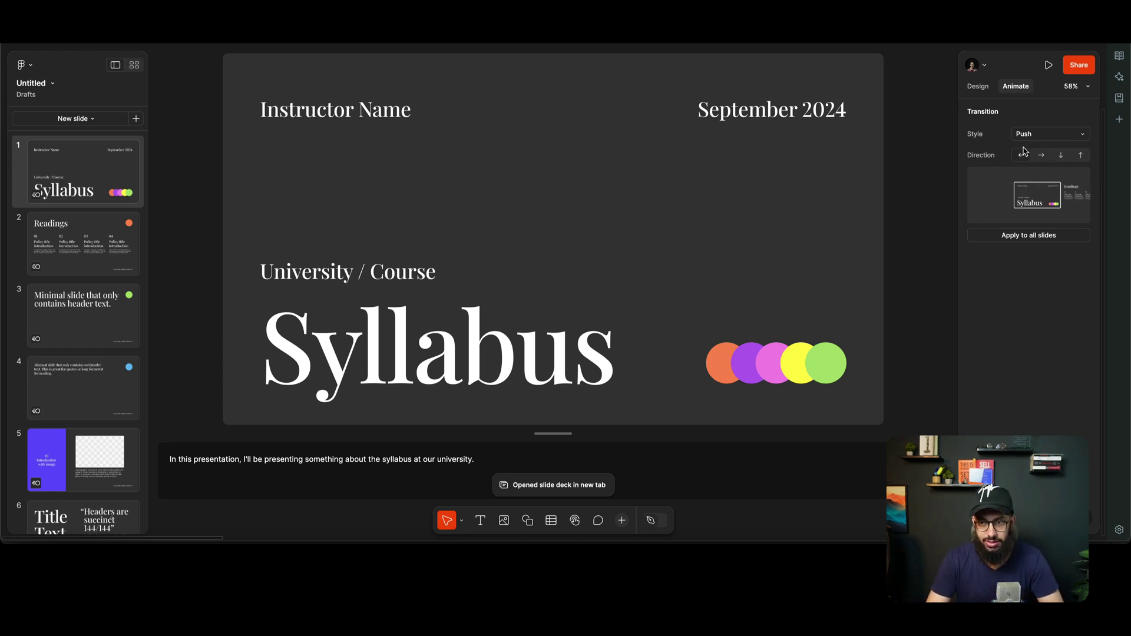
pyautogui.click(1028, 140)
pyautogui.click(1030, 118)
pyautogui.click(1029, 140)
pyautogui.click(1033, 133)
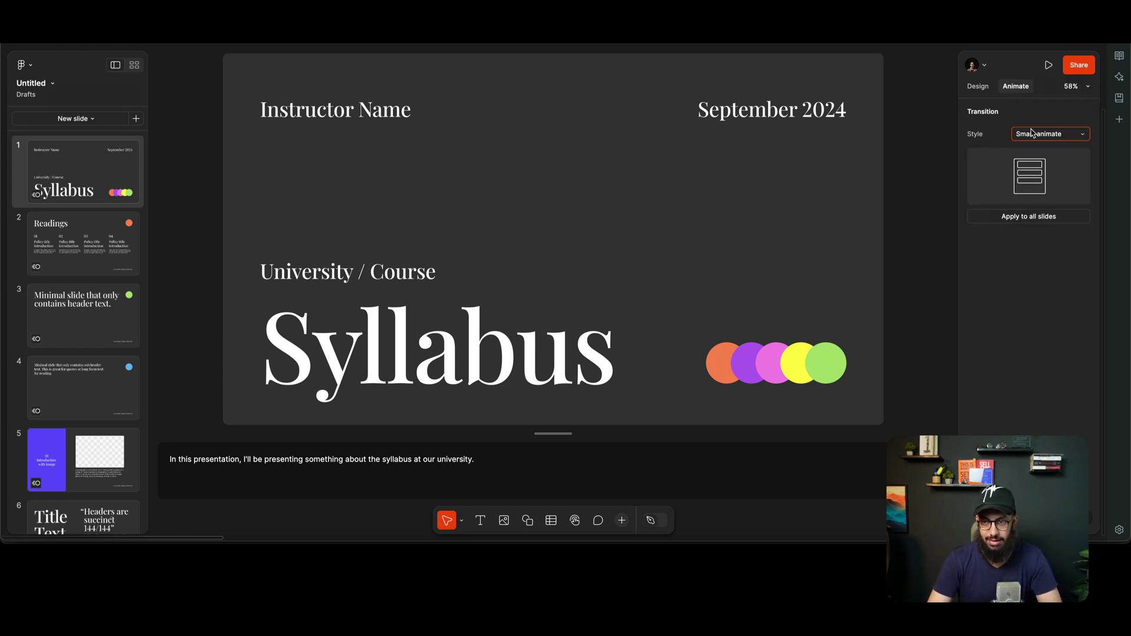
pyautogui.moveTo(1048, 68)
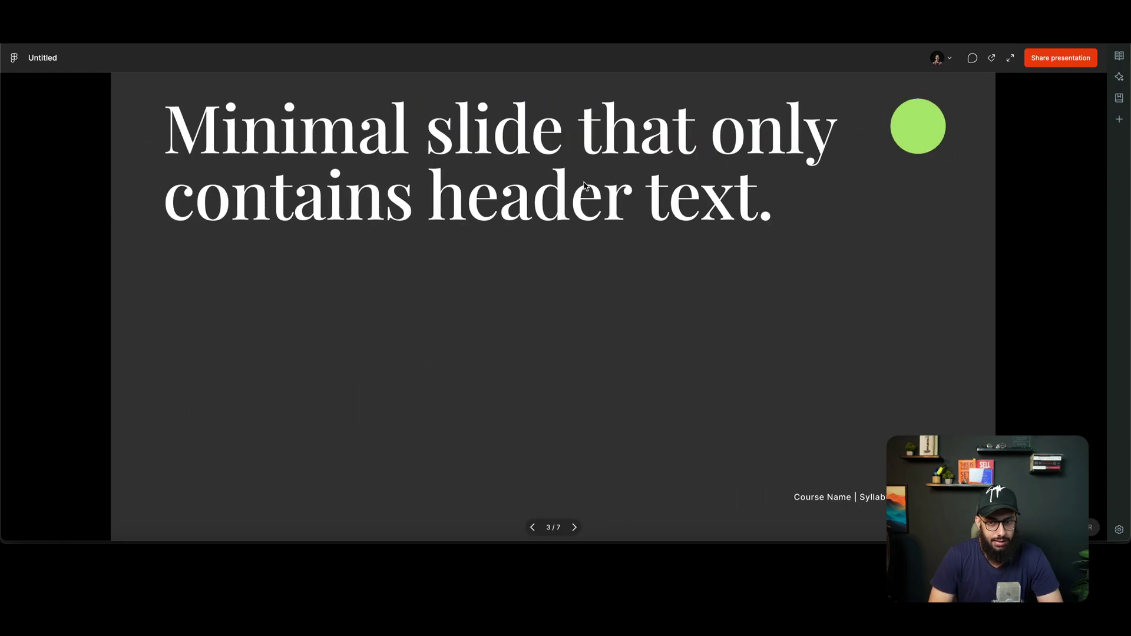
pyautogui.press('Right')
pyautogui.press('Right')
pyautogui.press('Right')
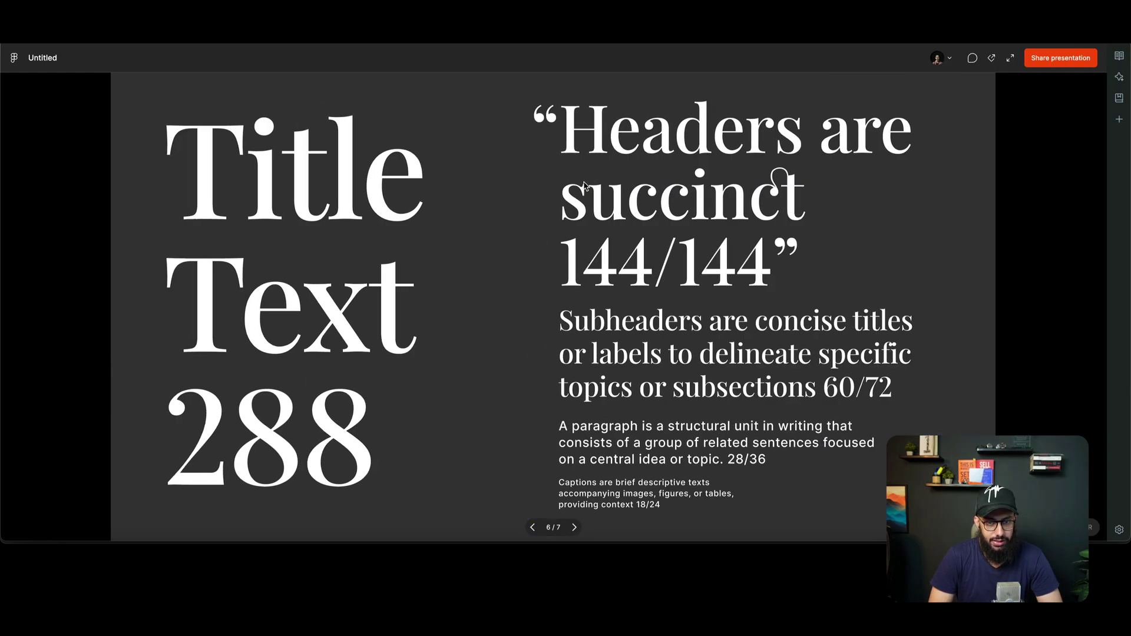
pyautogui.hotkey('ctrl', 'w')
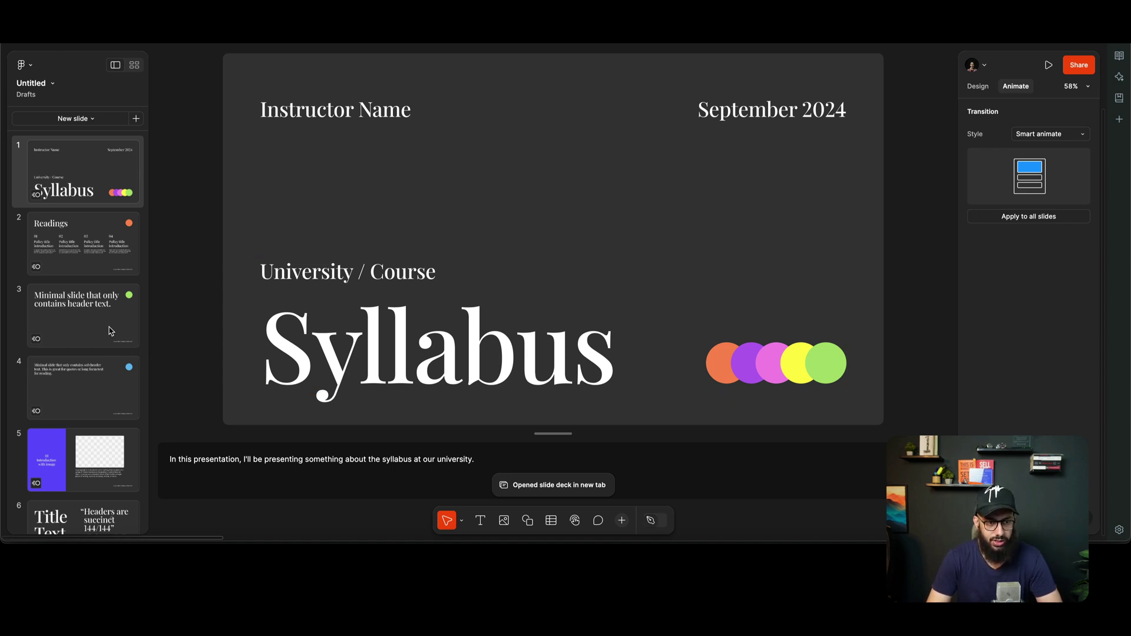
# Paste the Readings slide's orange circle onto the title slide, lined up with its row of circles.
pyautogui.click(124, 255)
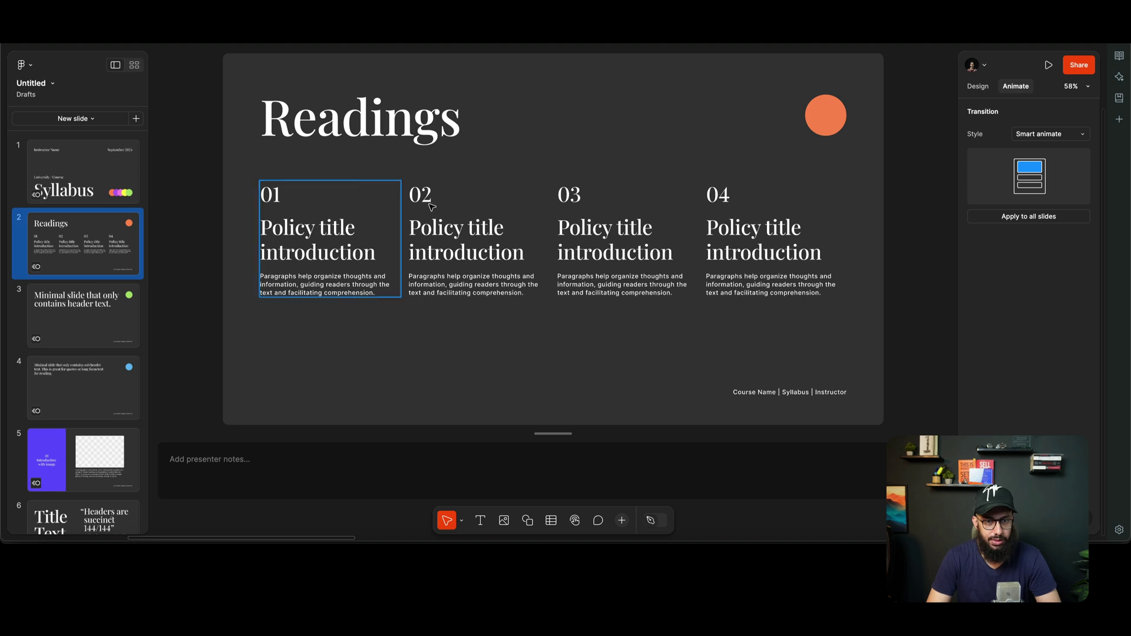
pyautogui.click(823, 125)
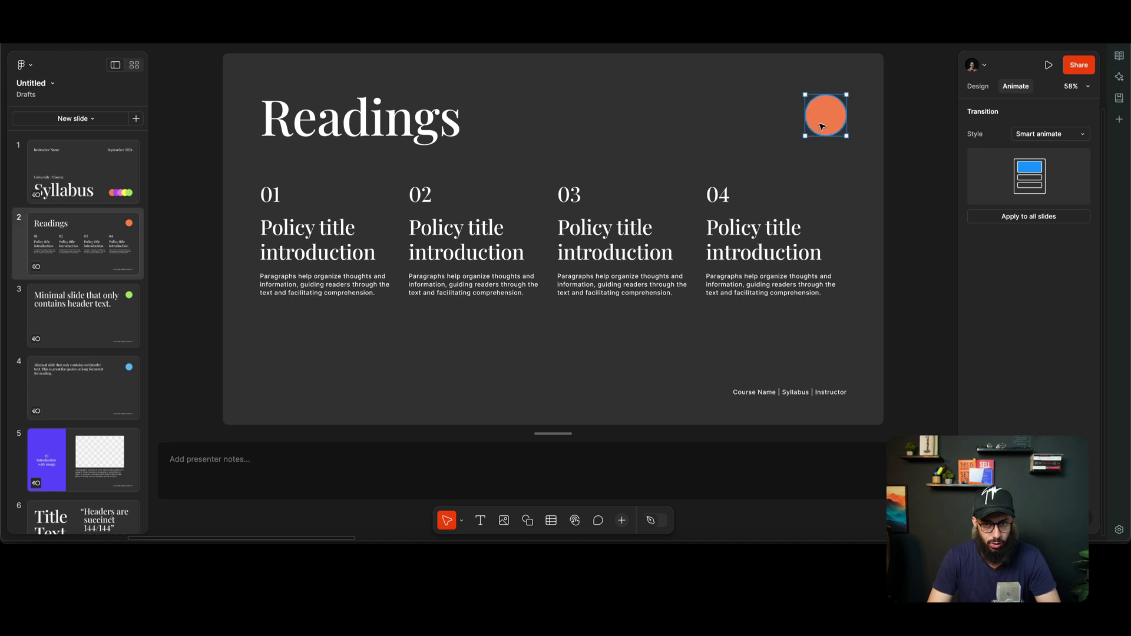
pyautogui.click(73, 179)
pyautogui.hotkey('ctrl', 'v')
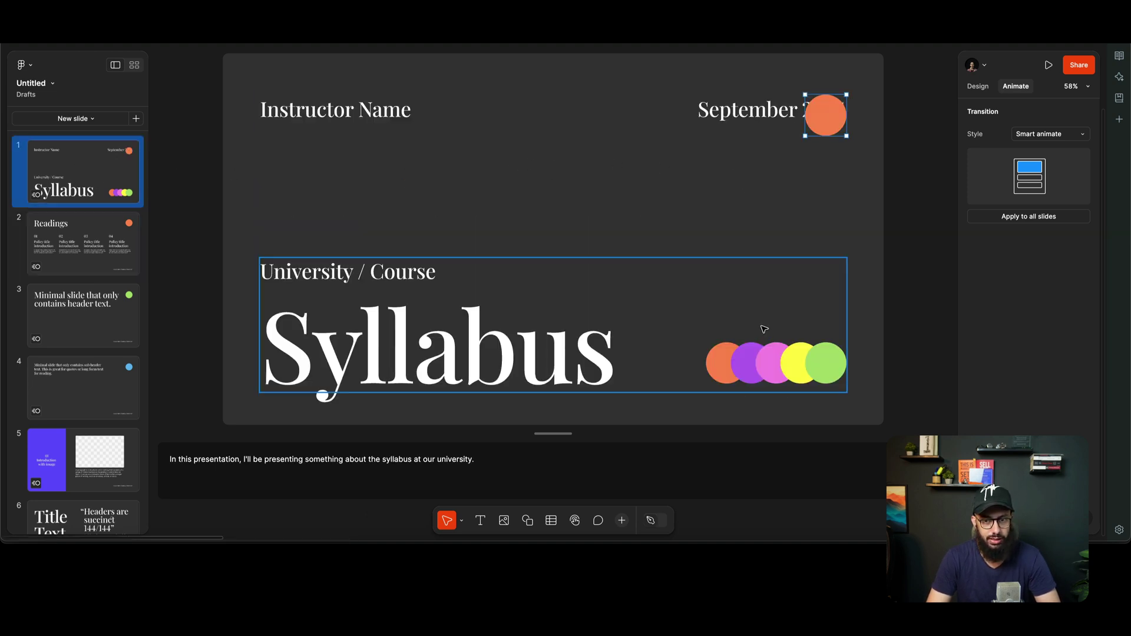
pyautogui.moveTo(826, 115); pyautogui.dragTo(736, 346)
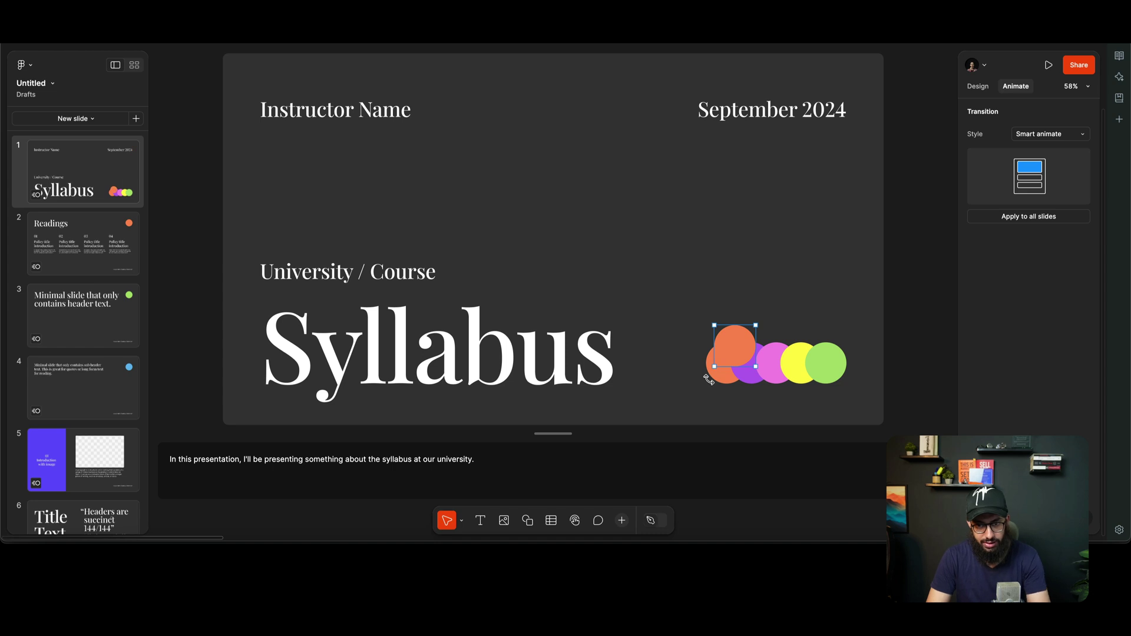
pyautogui.doubleClick(723, 373)
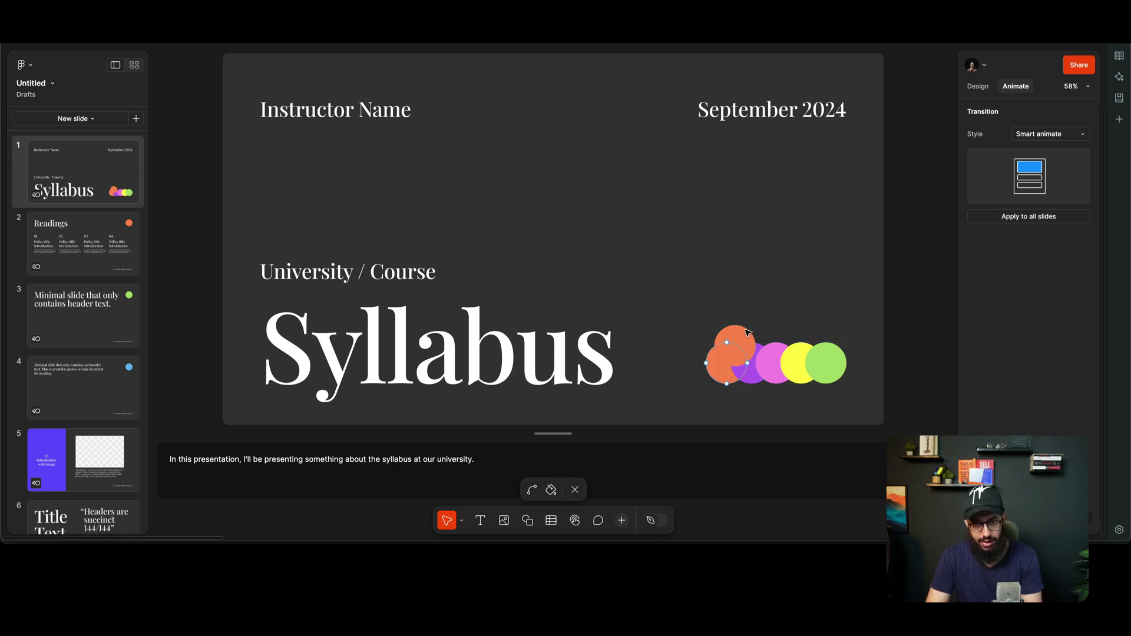
pyautogui.press('Escape')
pyautogui.moveTo(735, 341); pyautogui.dragTo(731, 362)
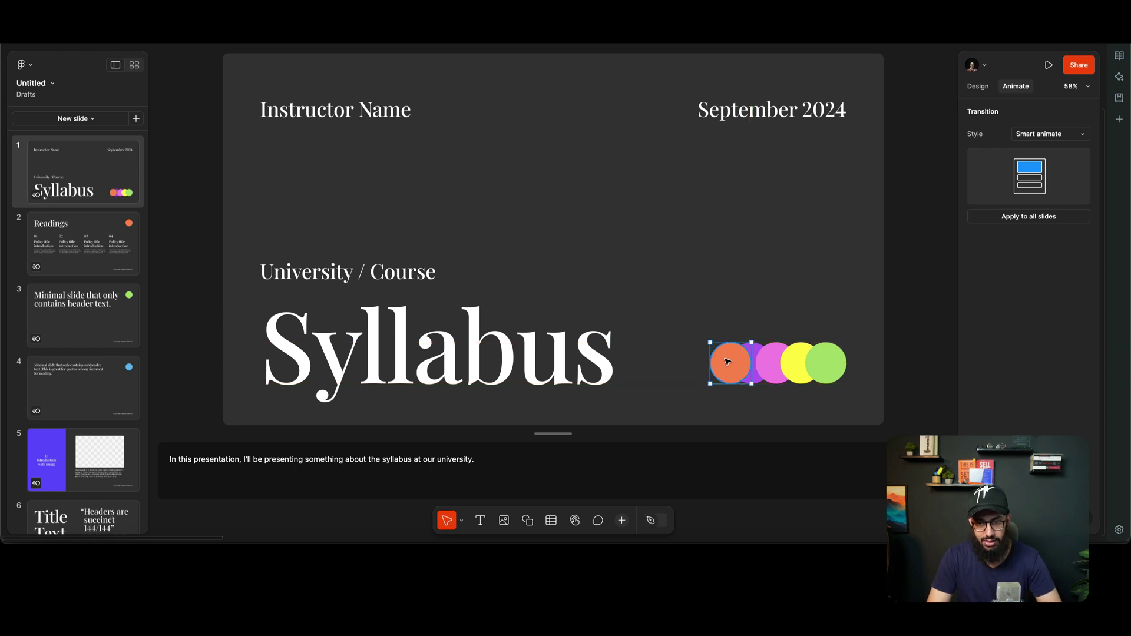
# Apply the Smart animate transition to all slides and preview the presentation.
pyautogui.click(1009, 217)
pyautogui.moveTo(1048, 65)
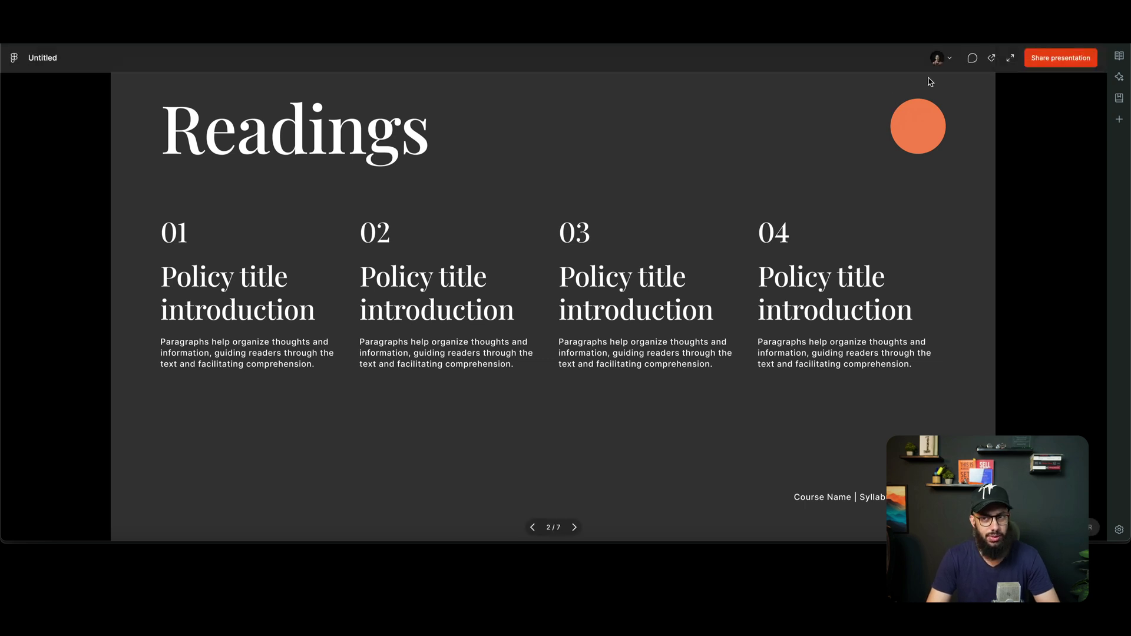
pyautogui.hotkey('ctrl', 'w')
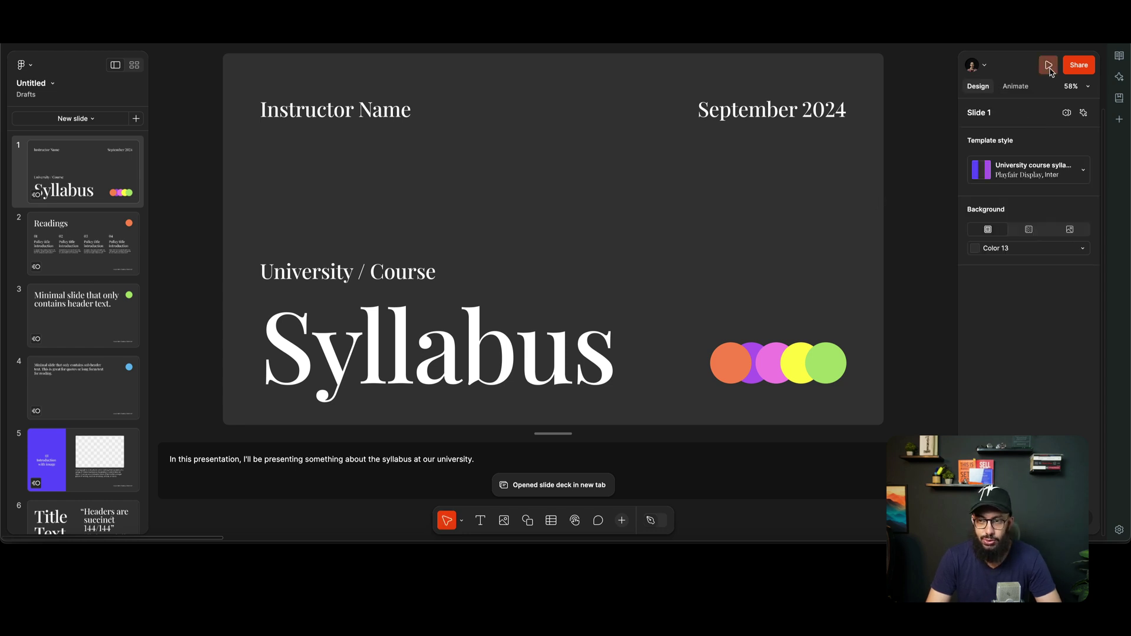
# Present with speaker notes, stepping forward through the slides and back to slide 1.
pyautogui.moveTo(1051, 71)
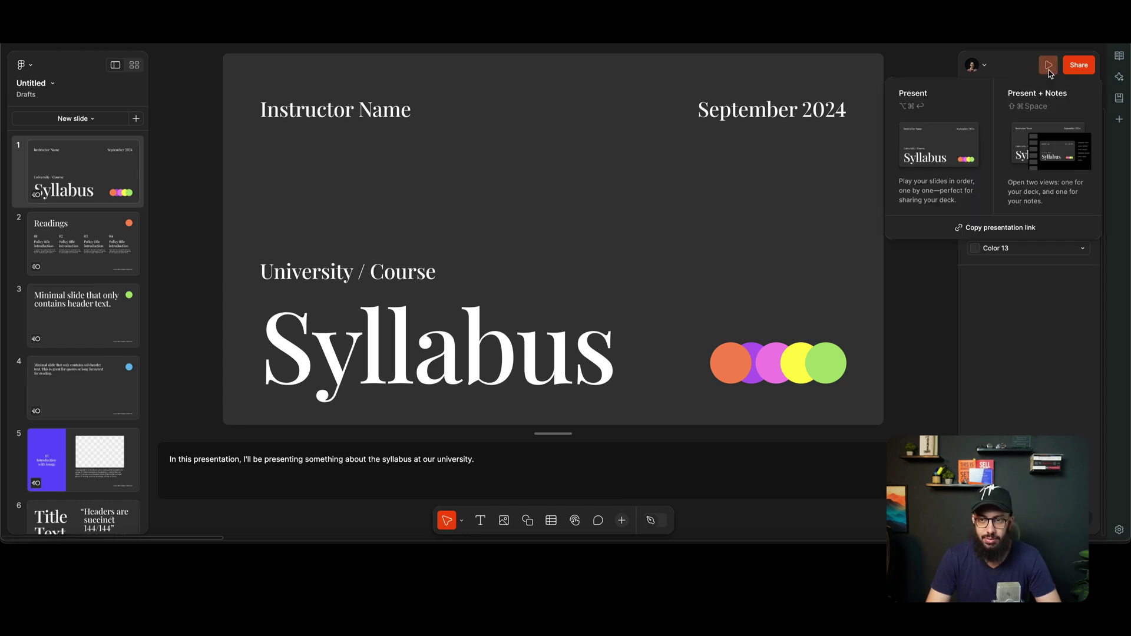
pyautogui.click(1040, 126)
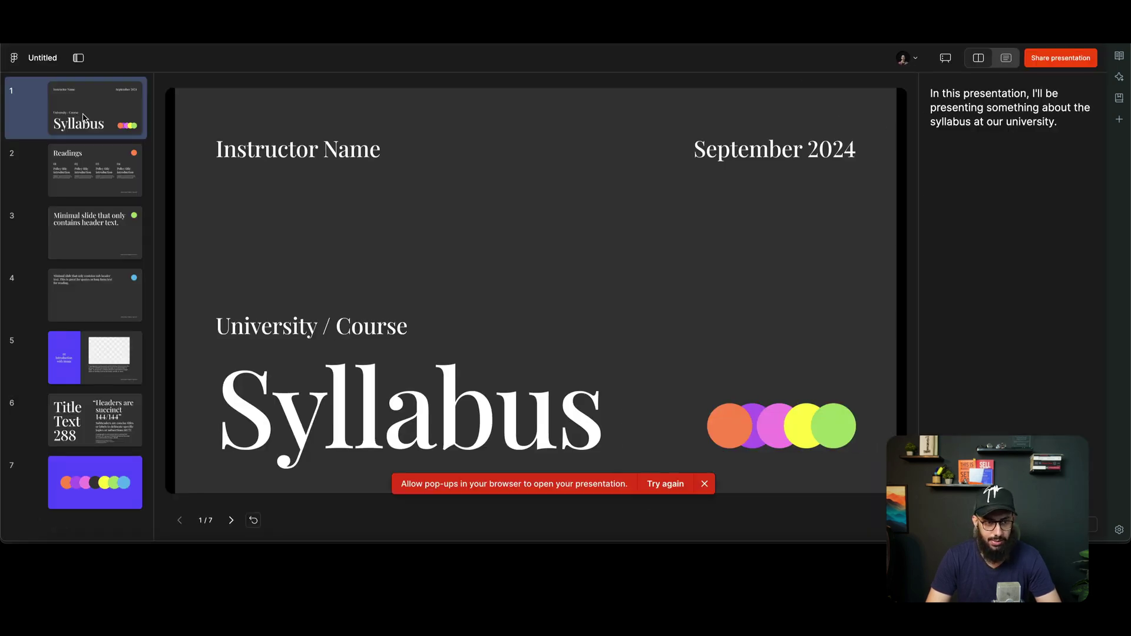
pyautogui.press('Right')
pyautogui.press('Right')
pyautogui.press('Right')
pyautogui.press('Right')
pyautogui.press('Right')
pyautogui.press('Right')
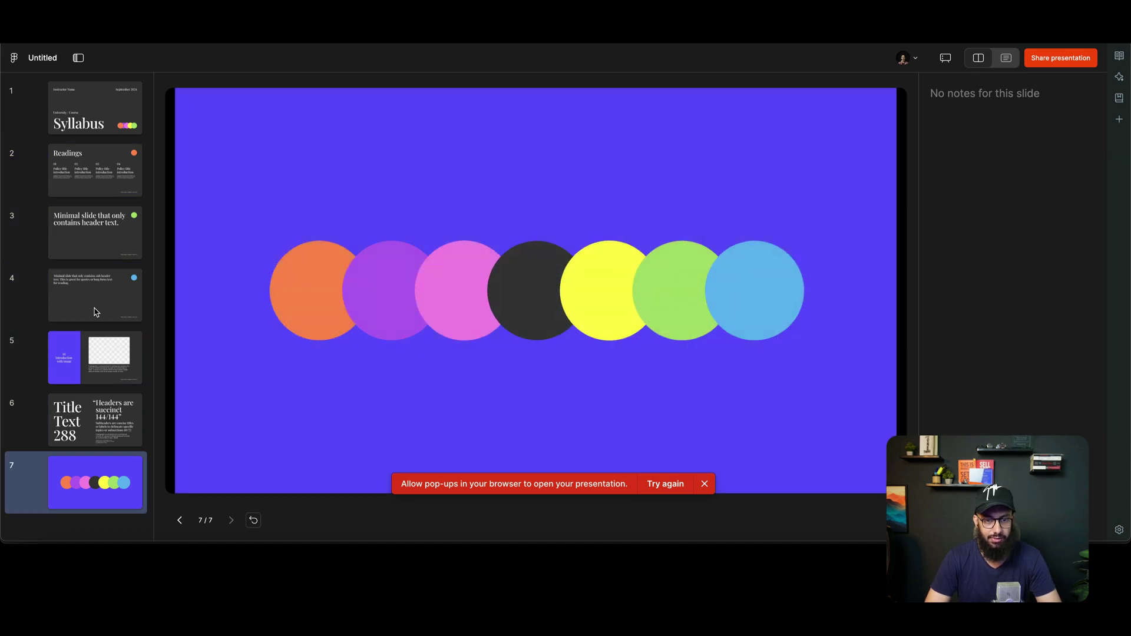
pyautogui.press('Left')
pyautogui.press('Left')
pyautogui.press('Left')
pyautogui.press('Left')
pyautogui.press('Left')
pyautogui.press('Left')
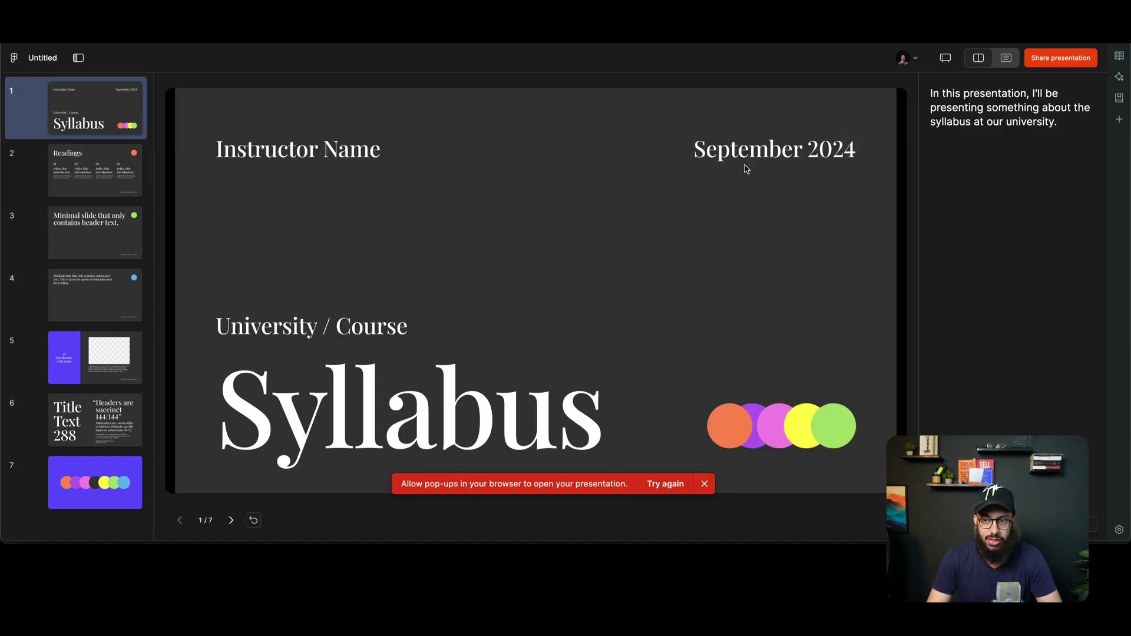
# Open and close the audience popout window, then switch to the notes-only layout.
pyautogui.click(952, 61)
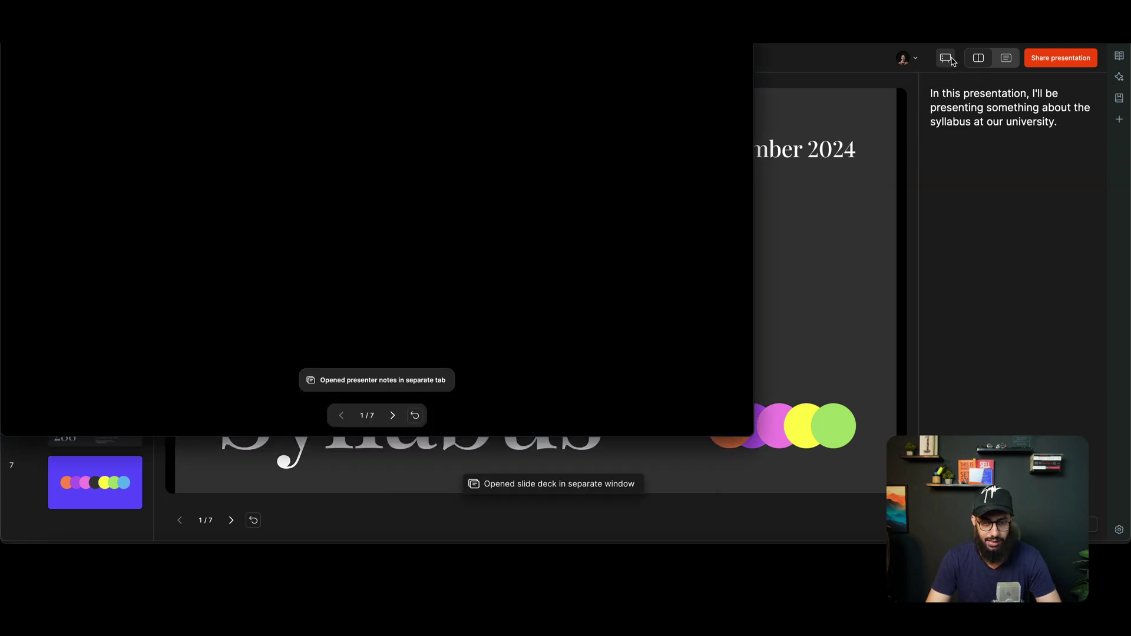
pyautogui.click(952, 61)
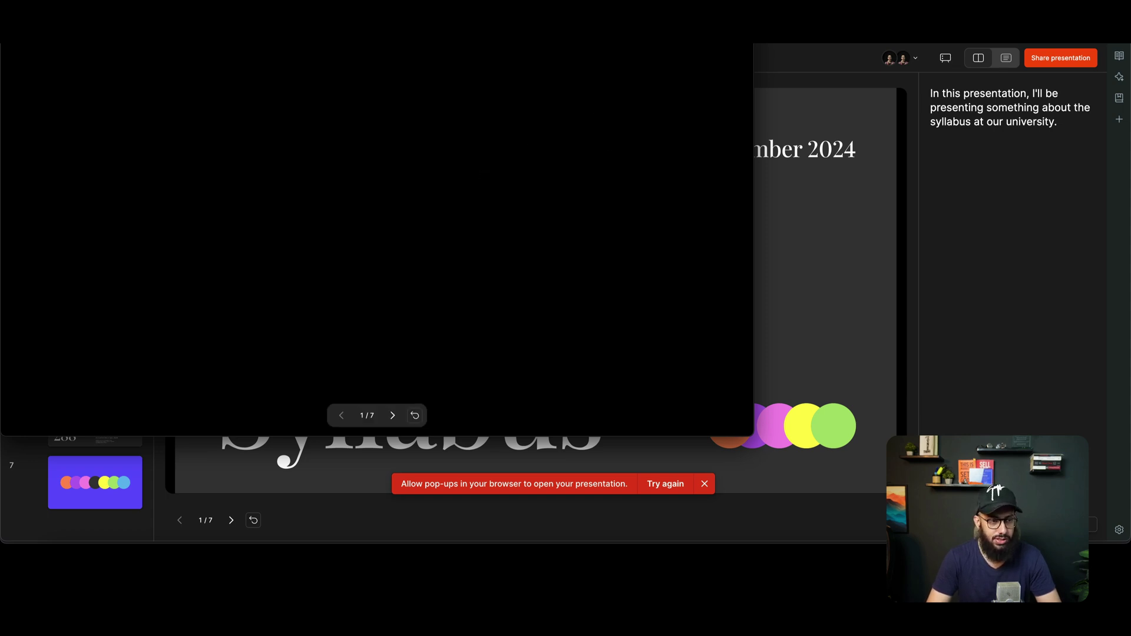
pyautogui.click(666, 484)
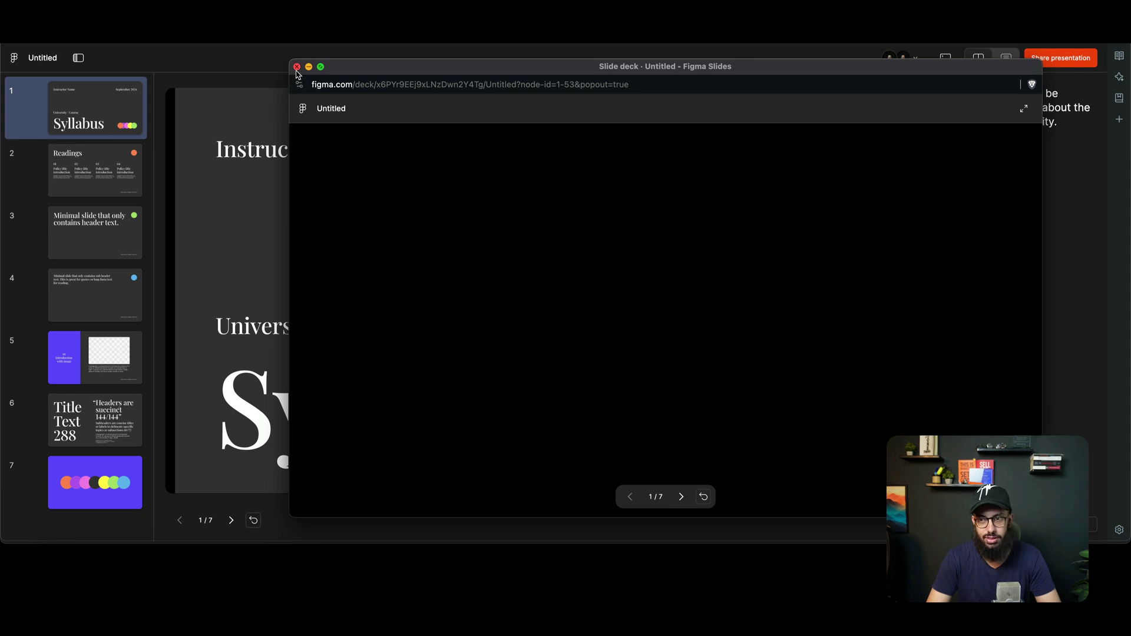
pyautogui.click(297, 67)
pyautogui.click(1007, 58)
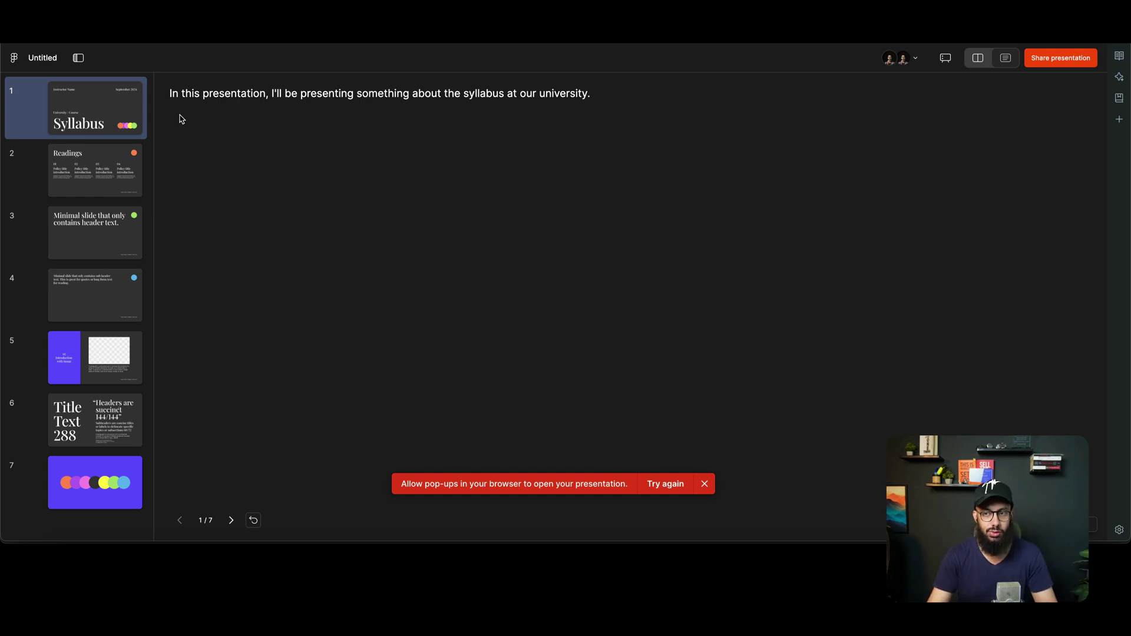
# Open the presentation's sharing settings and close them without changes.
pyautogui.click(1045, 63)
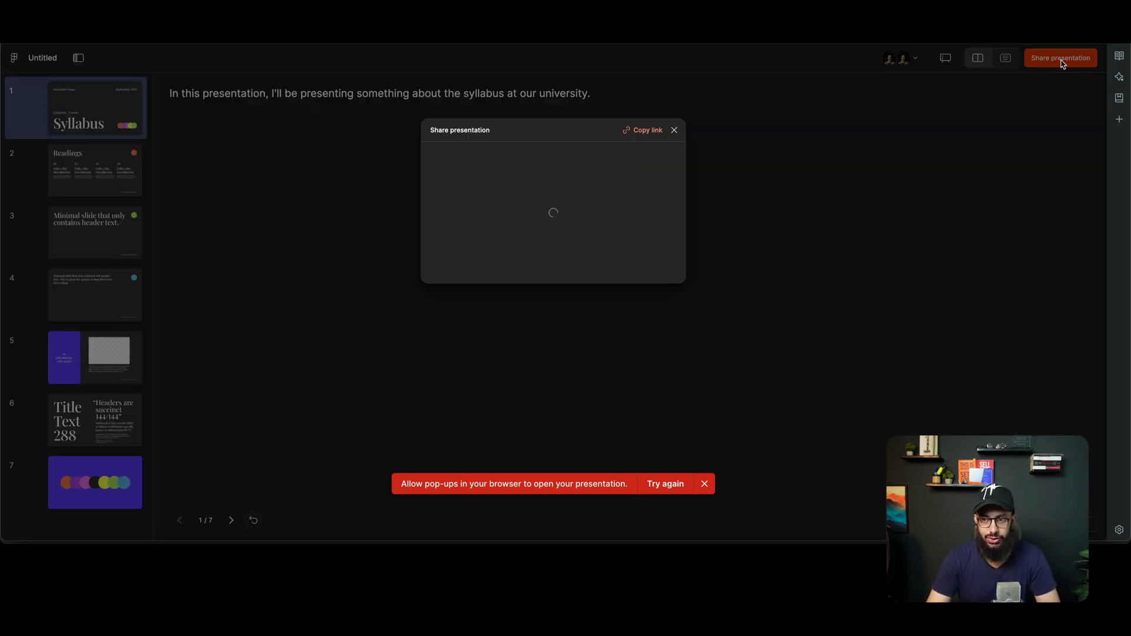
pyautogui.click(754, 139)
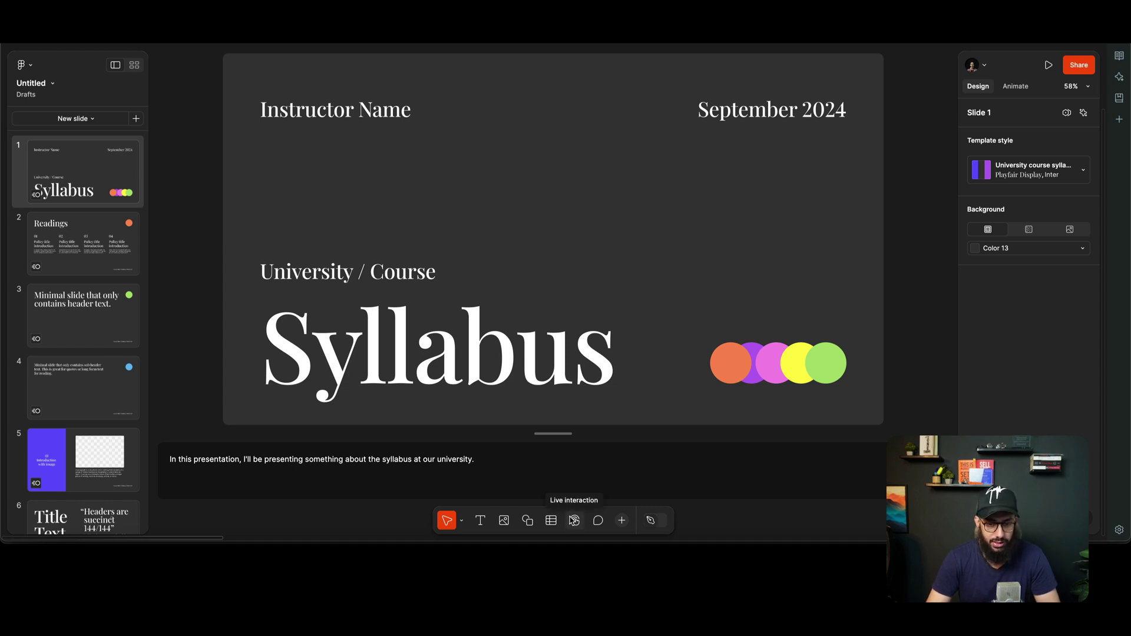
# Duplicate sub-header slide 4 and retitle the copy 'Give us your thoughts'.
pyautogui.click(81, 299)
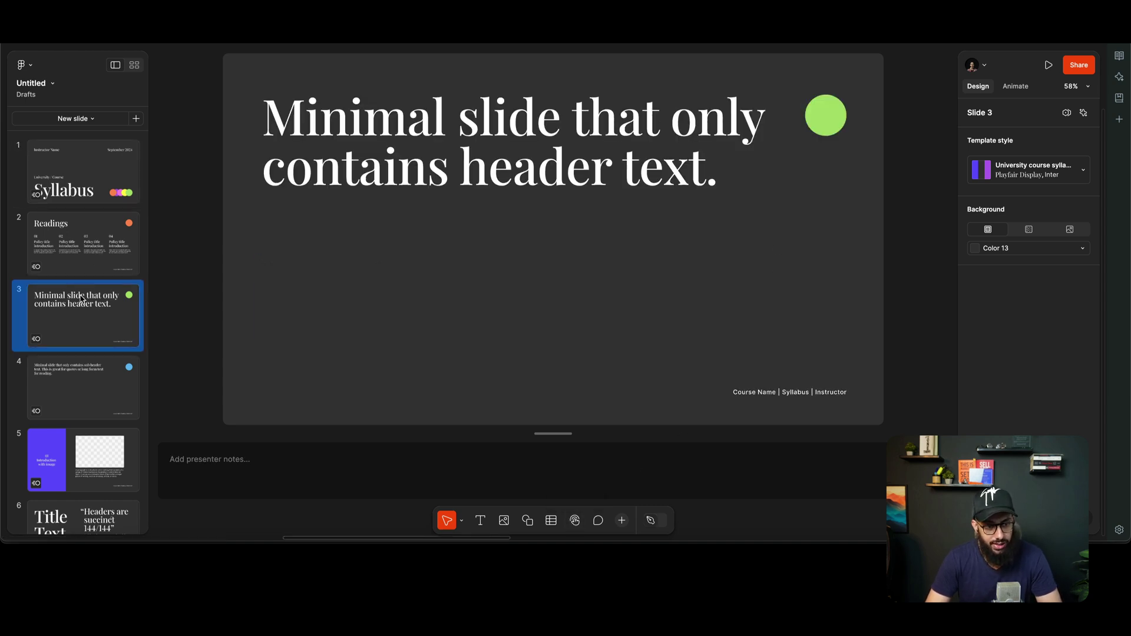
pyautogui.click(91, 375)
pyautogui.hotkey('ctrl', 'd')
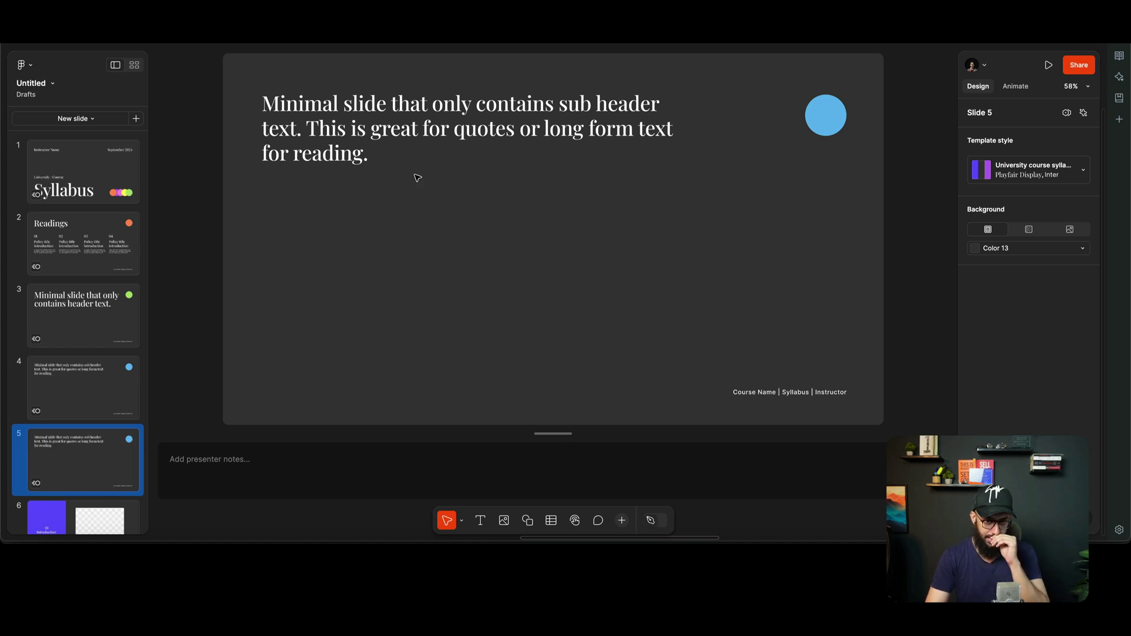
pyautogui.doubleClick(411, 133)
pyautogui.write('Give us you')
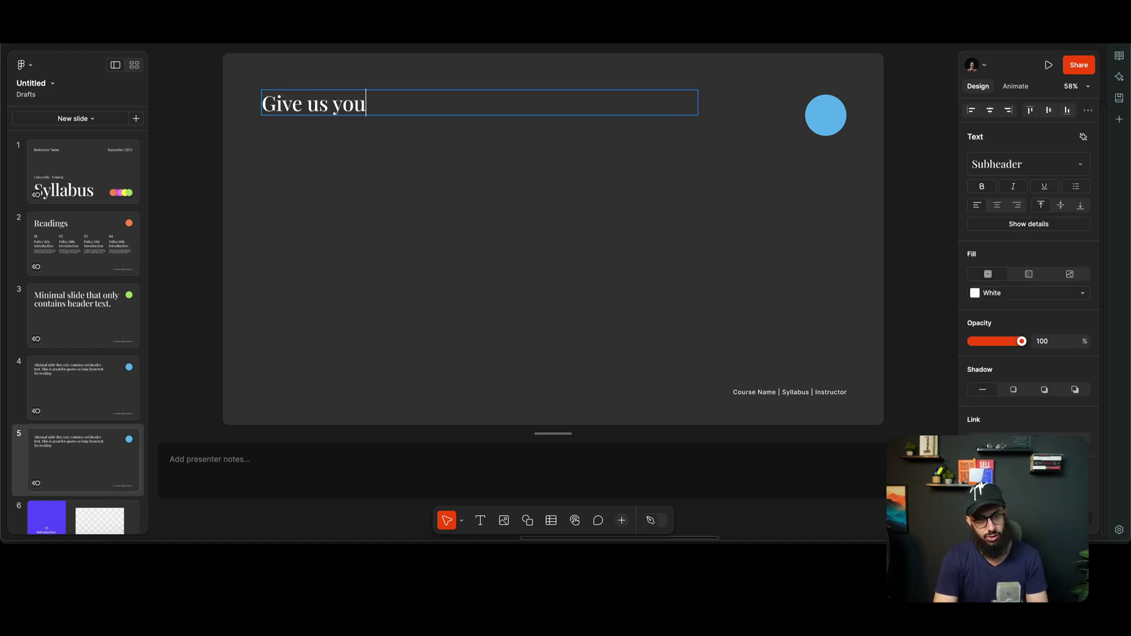
pyautogui.write('r thoughts')
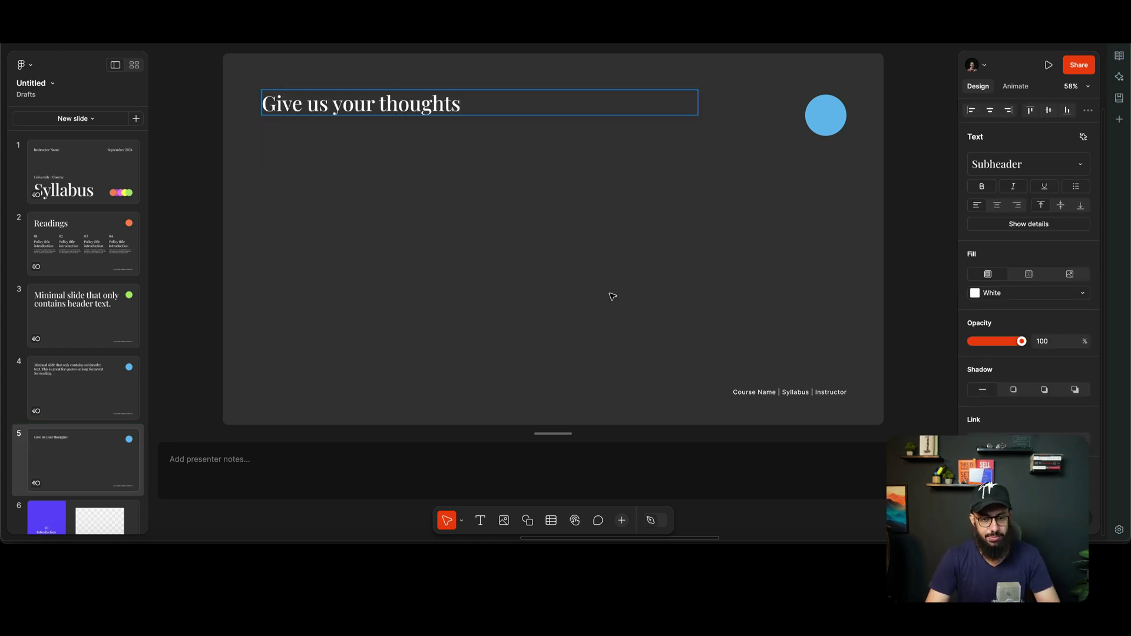
pyautogui.press('Escape')
# Insert a Poll widget and align it with the title's left edge.
pyautogui.click(570, 524)
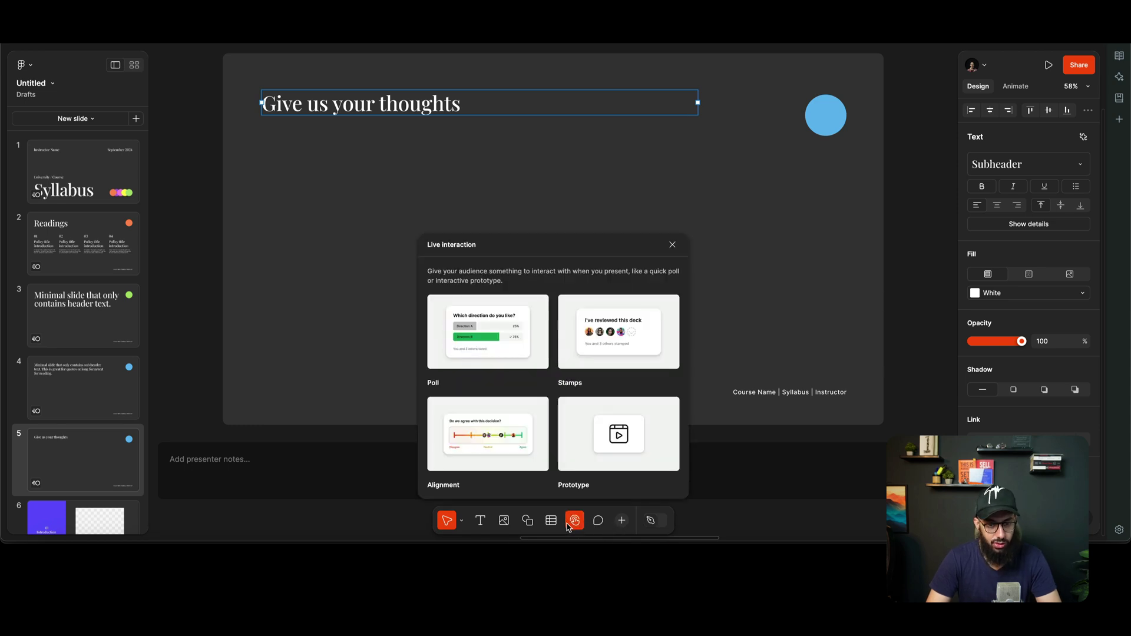
pyautogui.click(505, 348)
pyautogui.moveTo(523, 255); pyautogui.dragTo(356, 223)
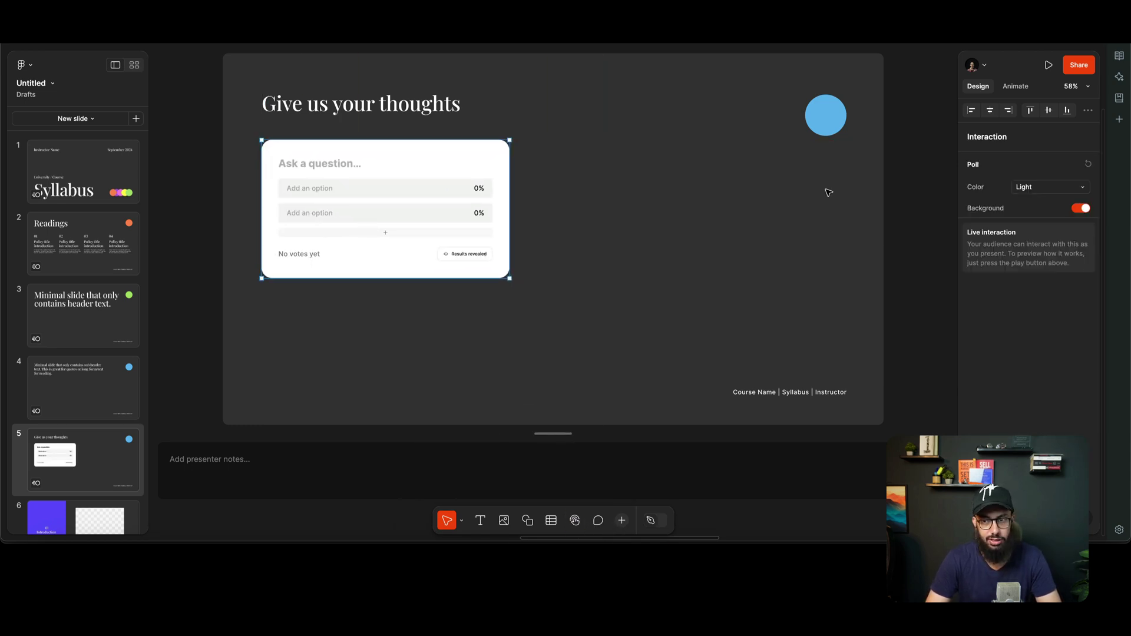
# Turn the poll's background off and adjust its light/dark colour setting.
pyautogui.click(1048, 189)
pyautogui.click(1045, 200)
pyautogui.click(771, 216)
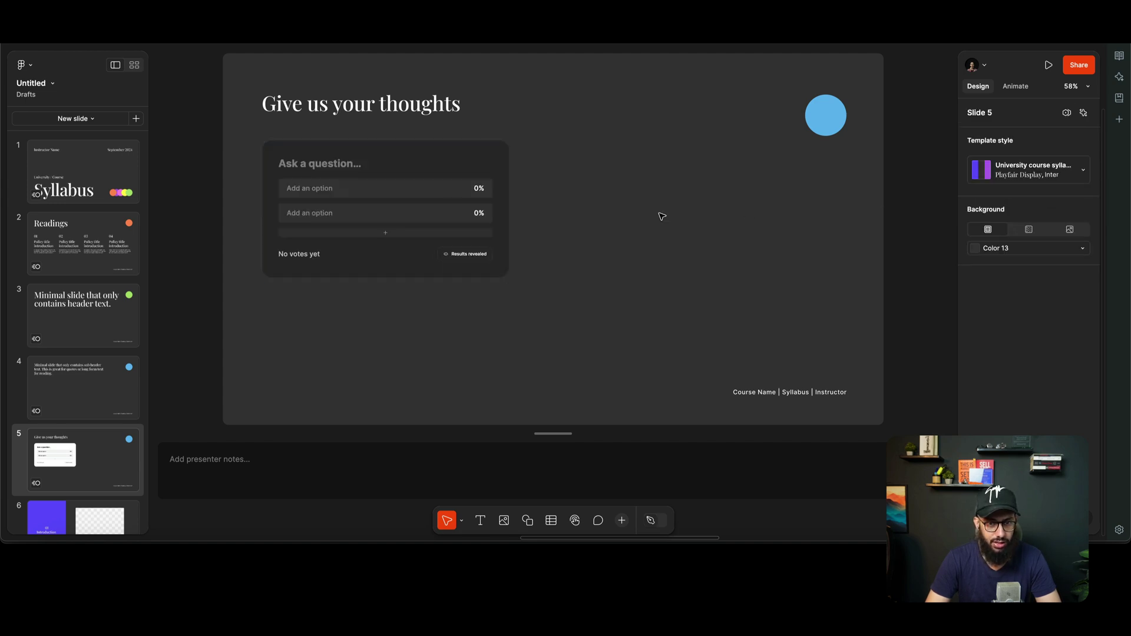
pyautogui.click(471, 210)
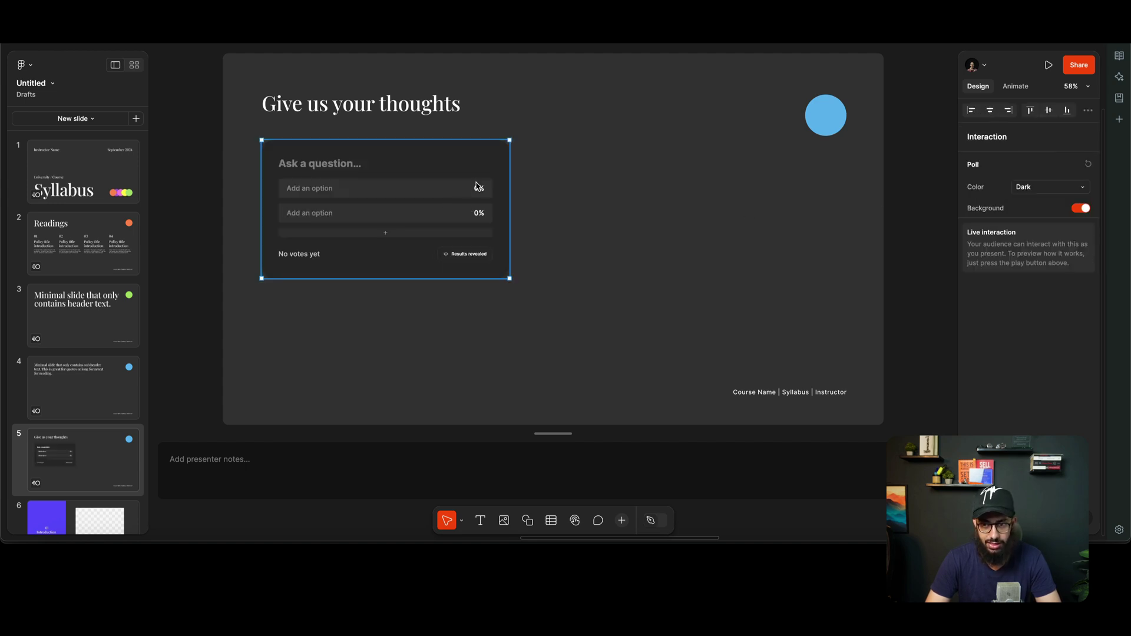
pyautogui.click(1078, 209)
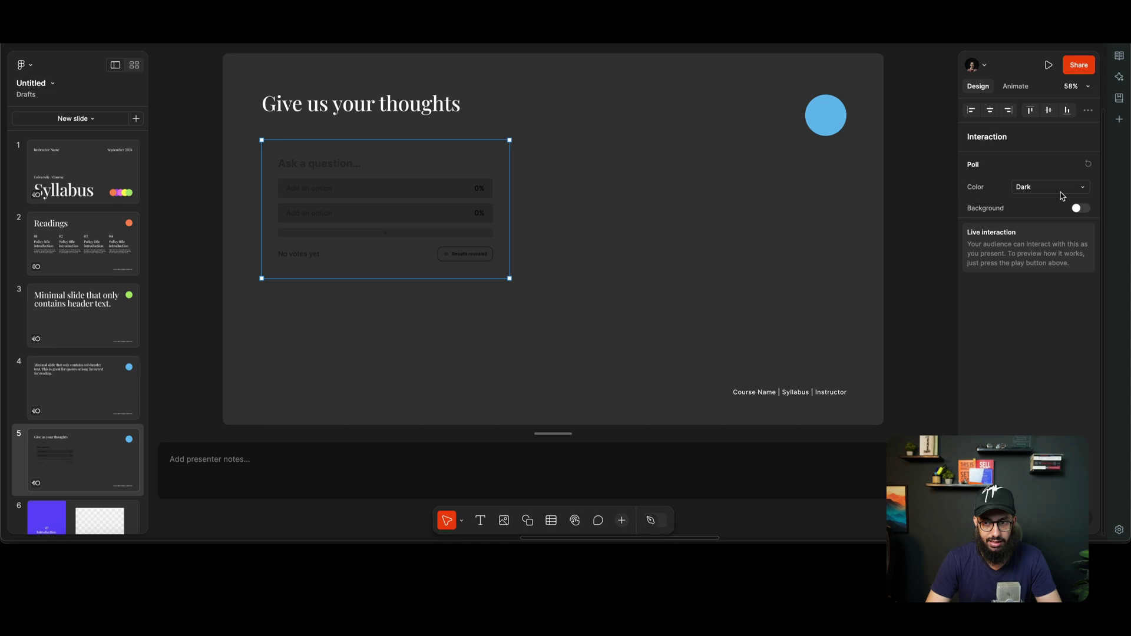
pyautogui.click(1059, 187)
pyautogui.click(1058, 172)
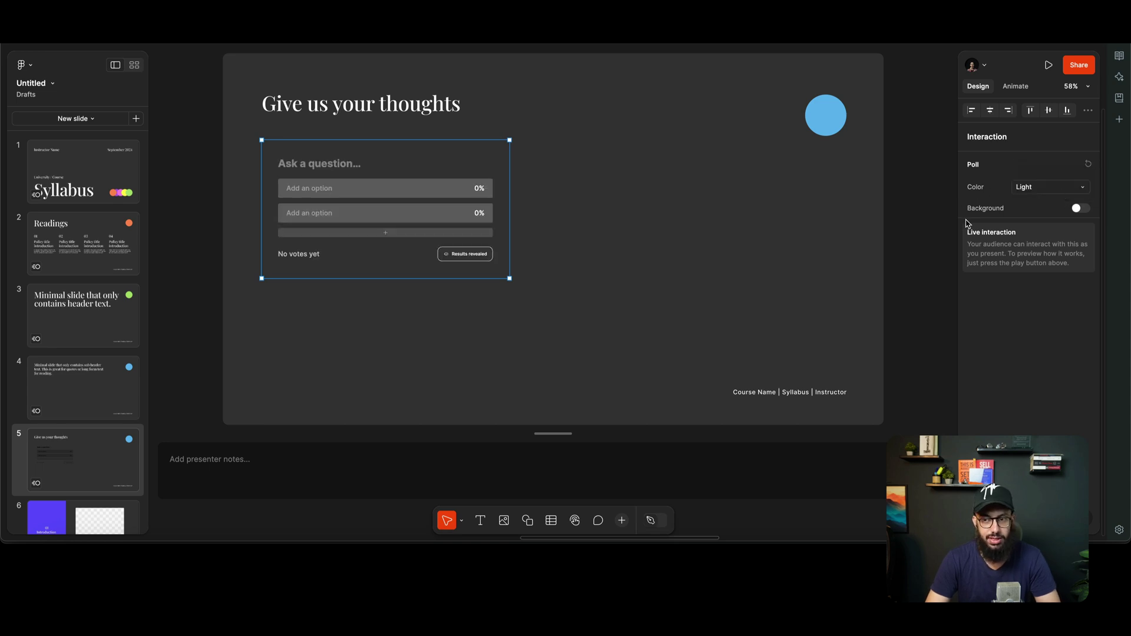
pyautogui.click(648, 240)
pyautogui.click(434, 206)
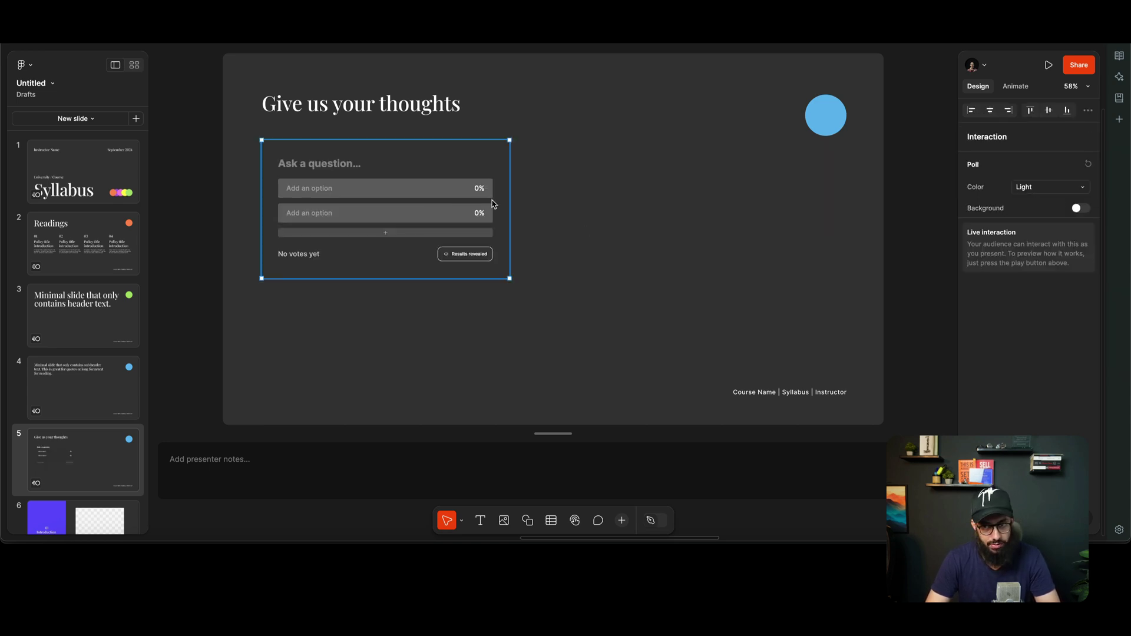
pyautogui.click(1054, 188)
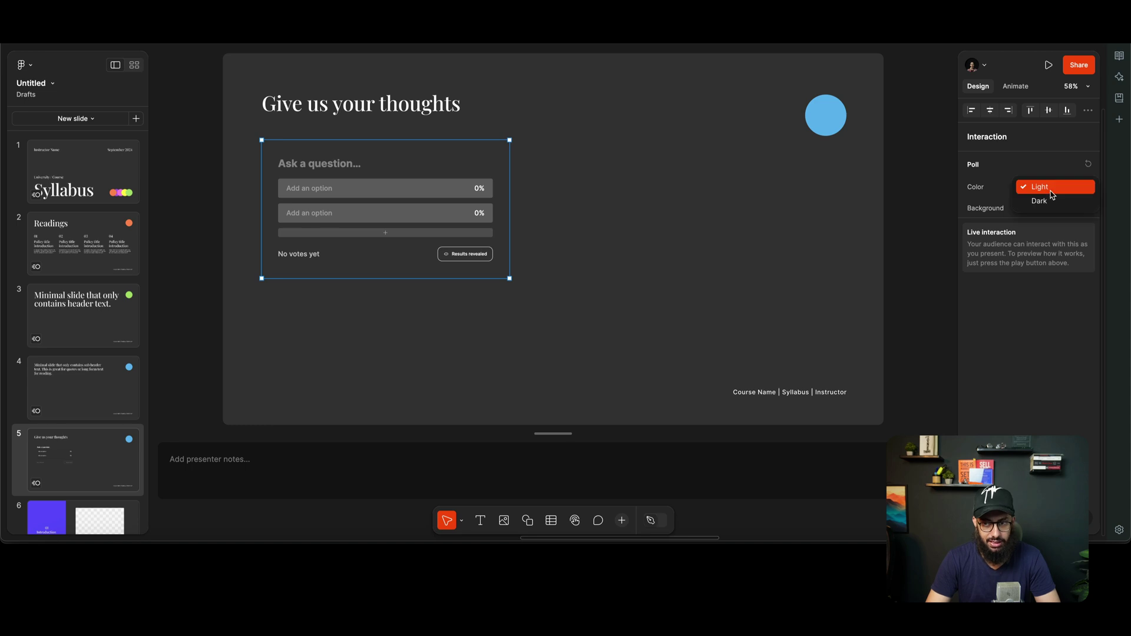
pyautogui.click(1052, 198)
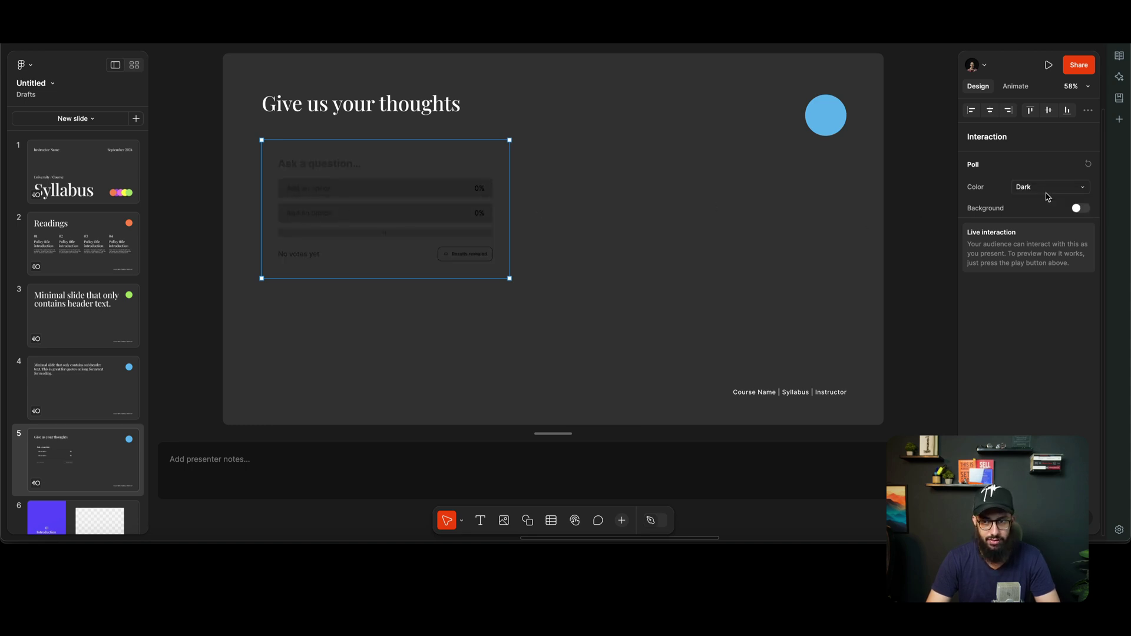
pyautogui.click(815, 199)
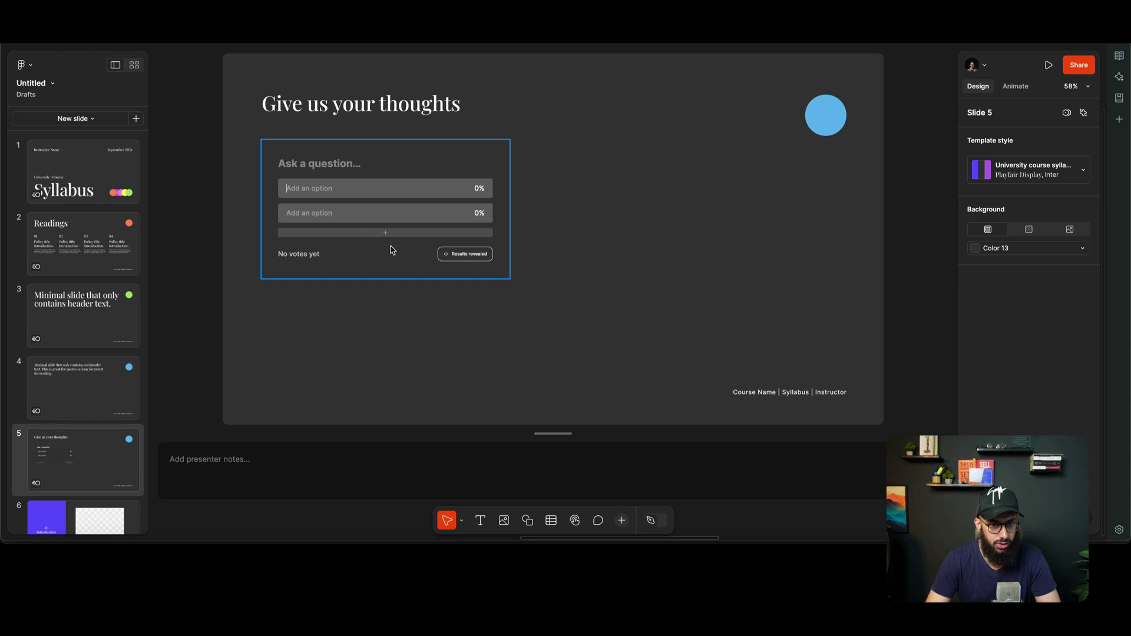
# Add a third and fourth answer option to the poll, then fit the slide in view.
pyautogui.click(336, 211)
pyautogui.scroll(3, 365, 236)
pyautogui.click(362, 240)
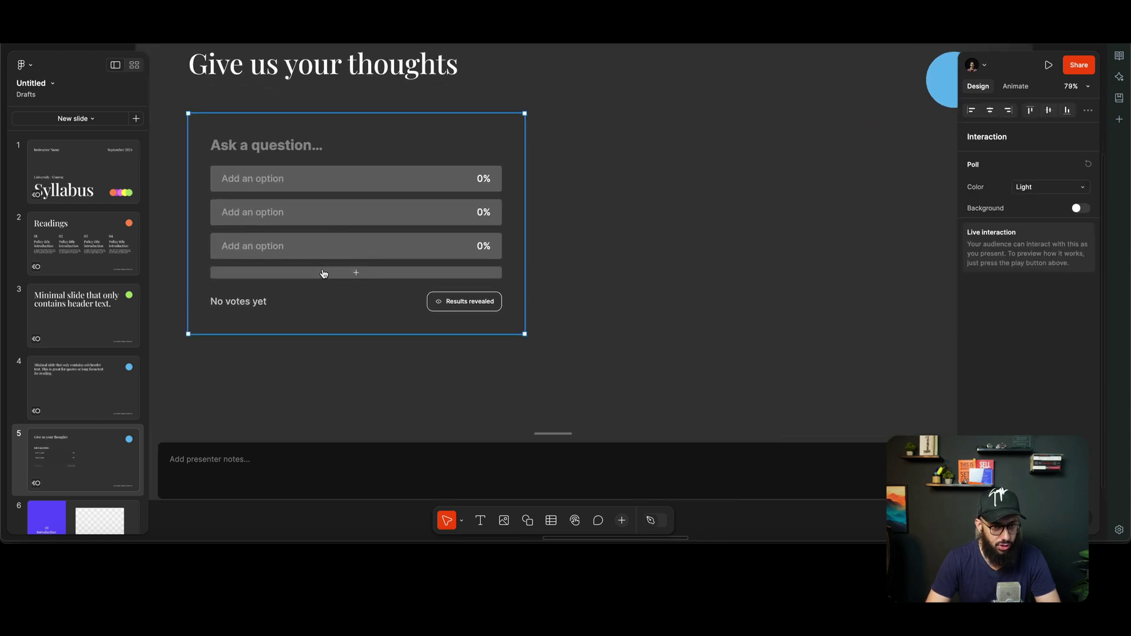
pyautogui.click(330, 273)
pyautogui.click(654, 268)
pyautogui.hotkey('shift', '1')
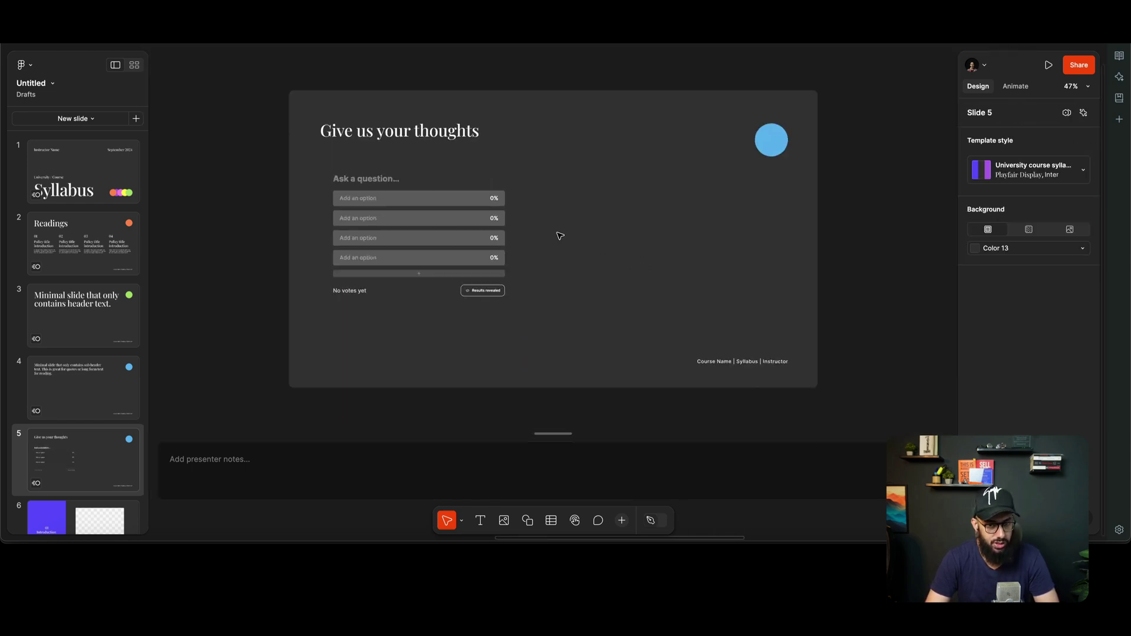
pyautogui.scroll(3, 505, 235)
pyautogui.scroll(-2, 498, 234)
pyautogui.click(429, 227)
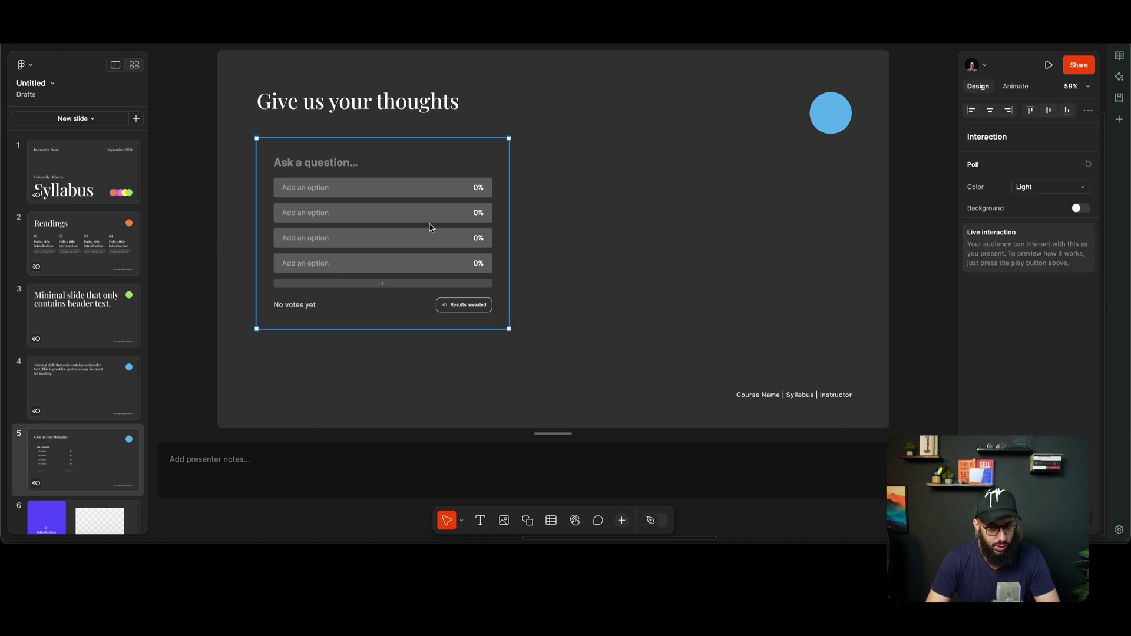
# Insert a Stamps widget and an Alignment scale beside the poll, setting the scale to Dark.
pyautogui.click(575, 521)
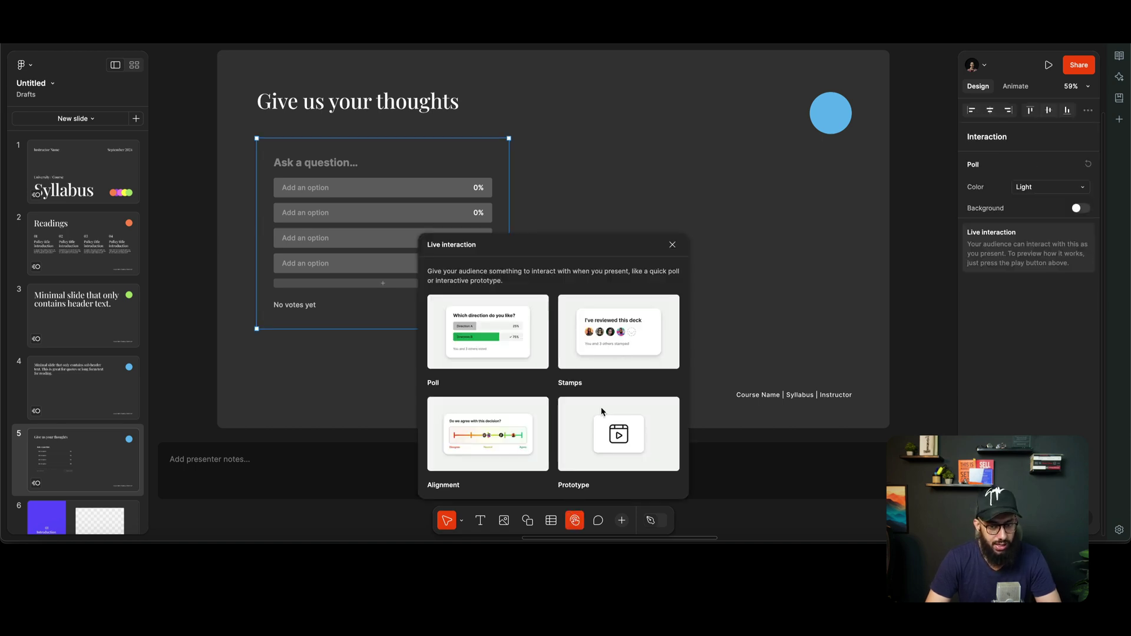
pyautogui.click(620, 338)
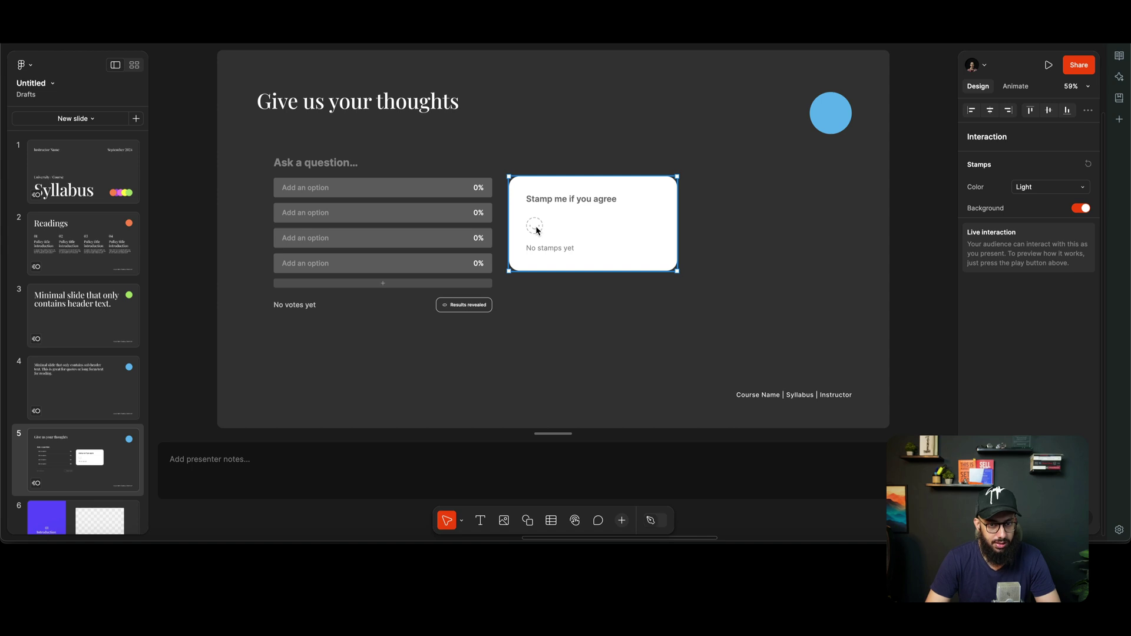
pyautogui.click(575, 521)
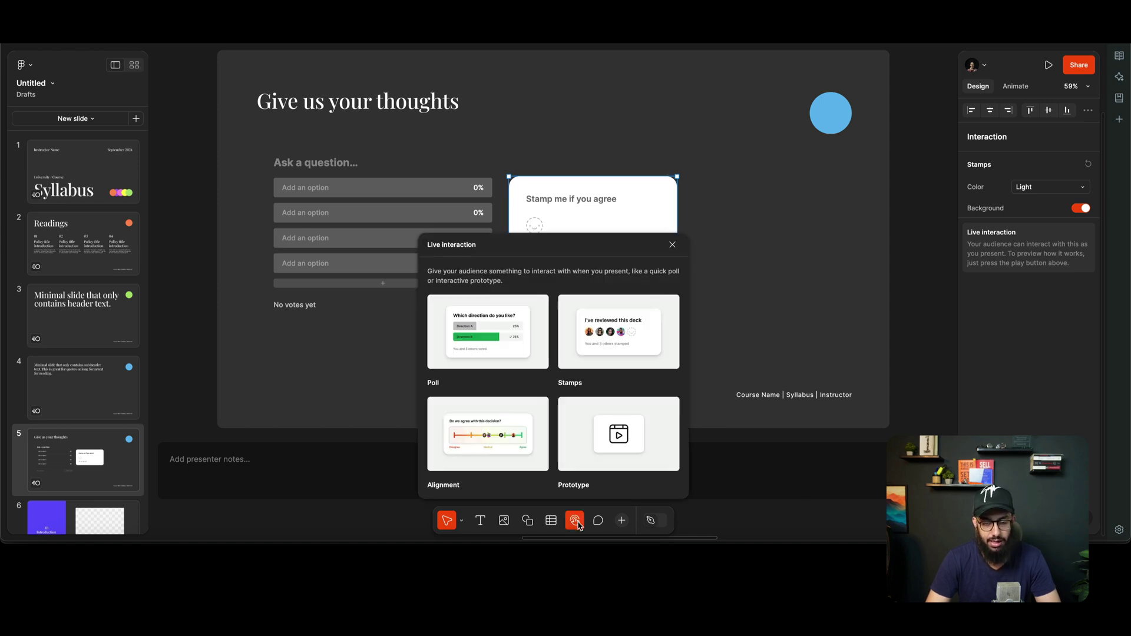
pyautogui.click(478, 444)
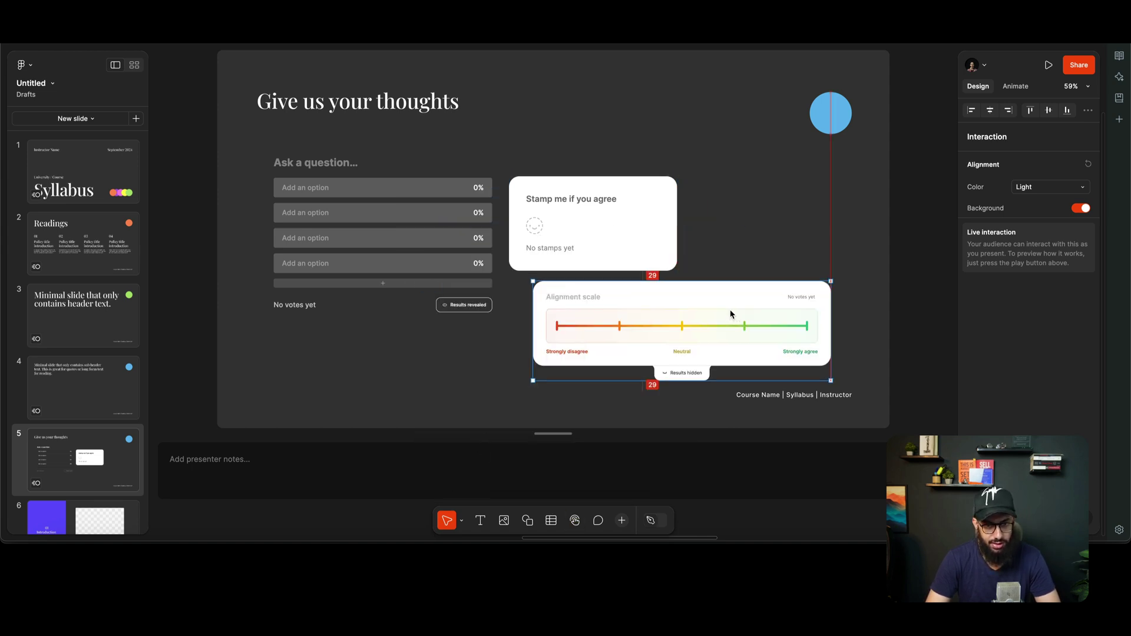
pyautogui.moveTo(730, 309); pyautogui.dragTo(709, 314)
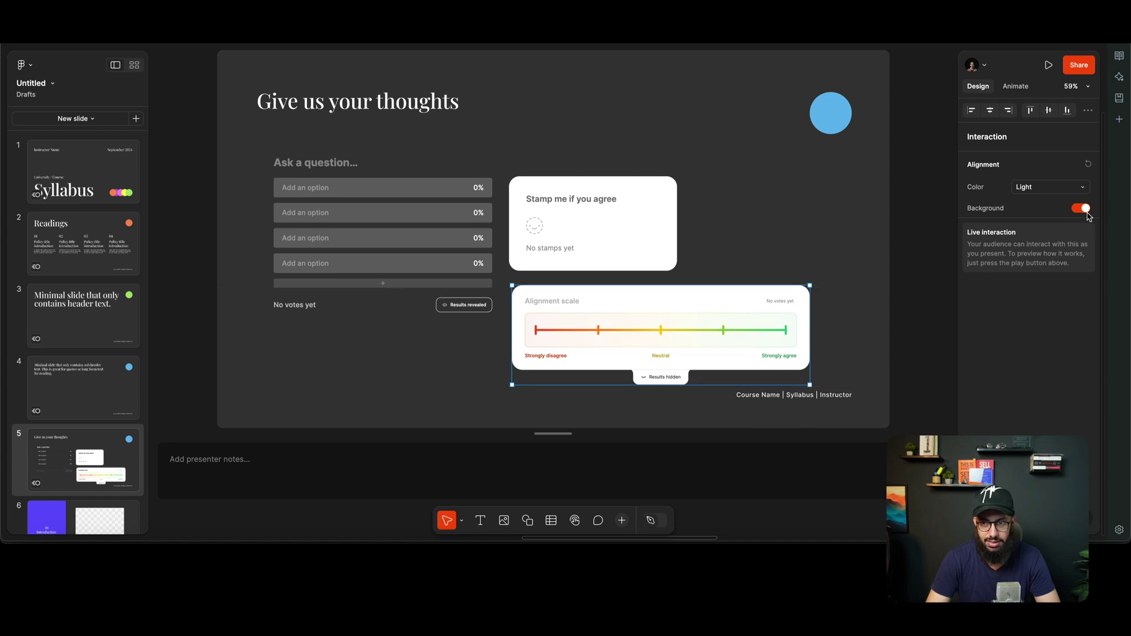
pyautogui.click(1073, 188)
pyautogui.click(1030, 200)
# Turn off the stamps background, move stamps to the top right and the scale up beside the poll.
pyautogui.click(652, 215)
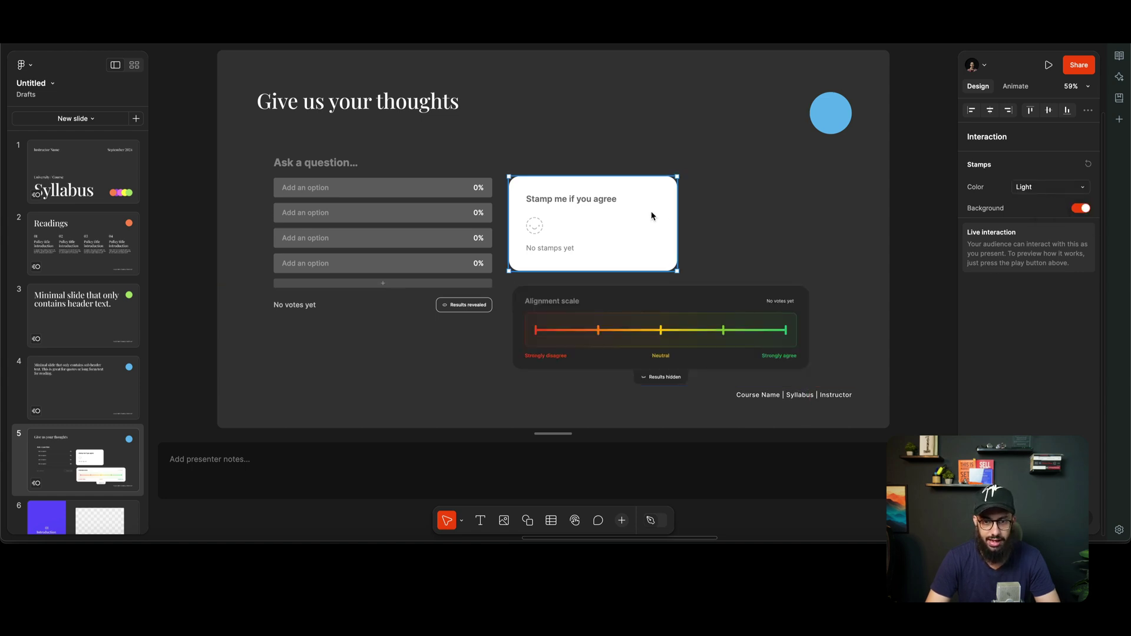
pyautogui.click(1081, 208)
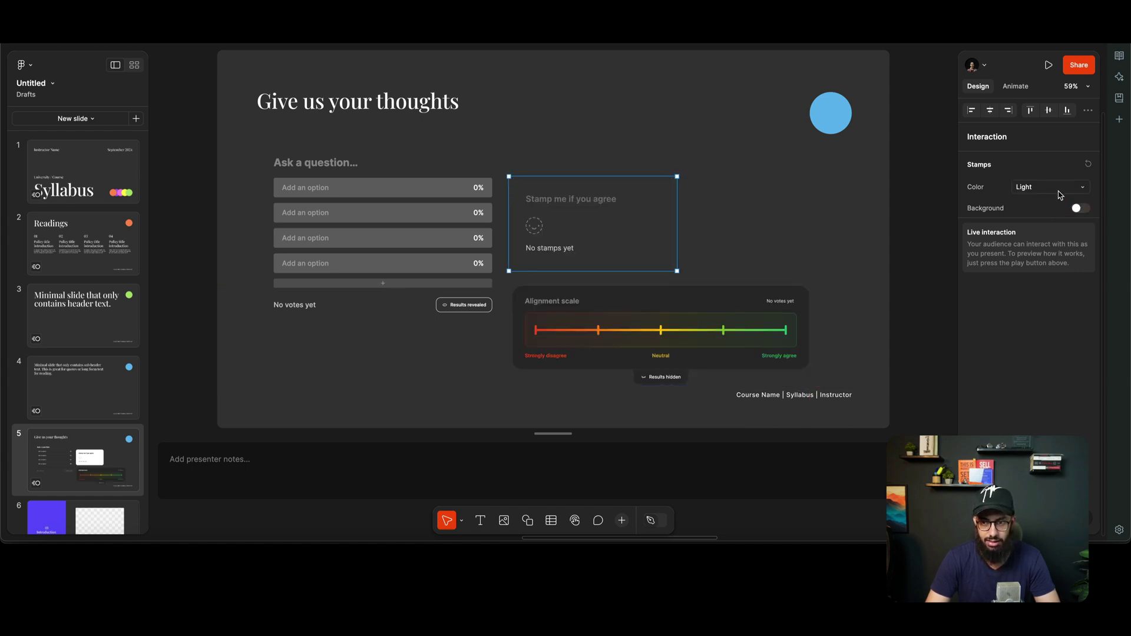
pyautogui.click(728, 202)
pyautogui.moveTo(632, 222); pyautogui.dragTo(632, 198)
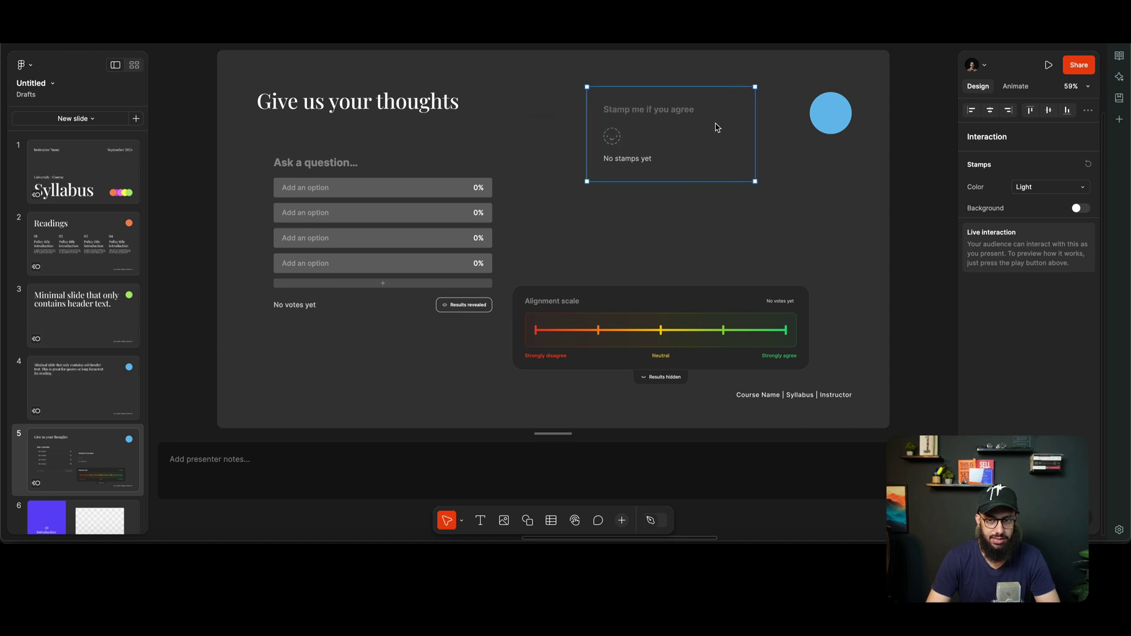
pyautogui.moveTo(717, 128); pyautogui.dragTo(756, 106)
pyautogui.moveTo(614, 307); pyautogui.dragTo(622, 213)
pyautogui.click(838, 224)
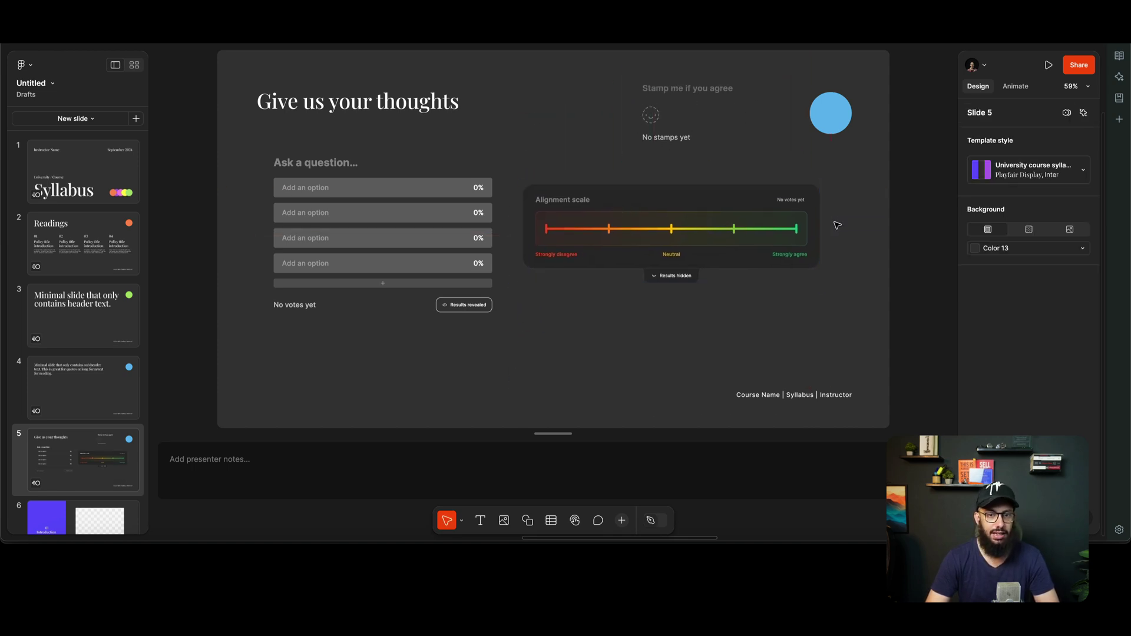
pyautogui.moveTo(737, 234); pyautogui.dragTo(741, 228)
pyautogui.click(850, 234)
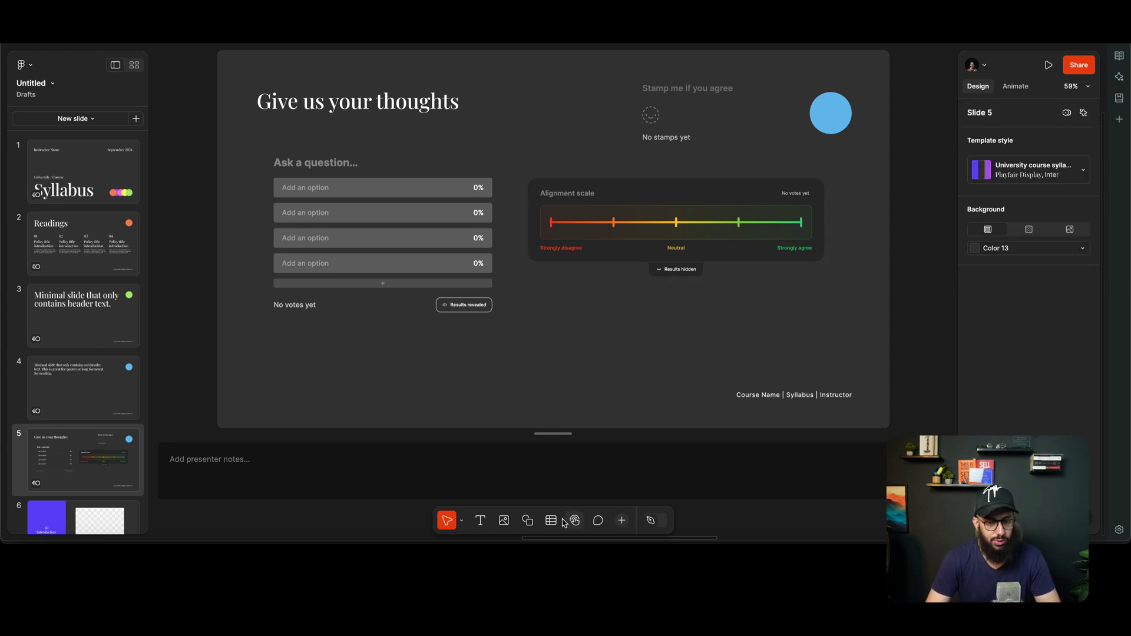
# After trying the shapes, table and comment tools, open the asset libraries showing Diagrams by Figma and Heroicons.
pyautogui.click(528, 521)
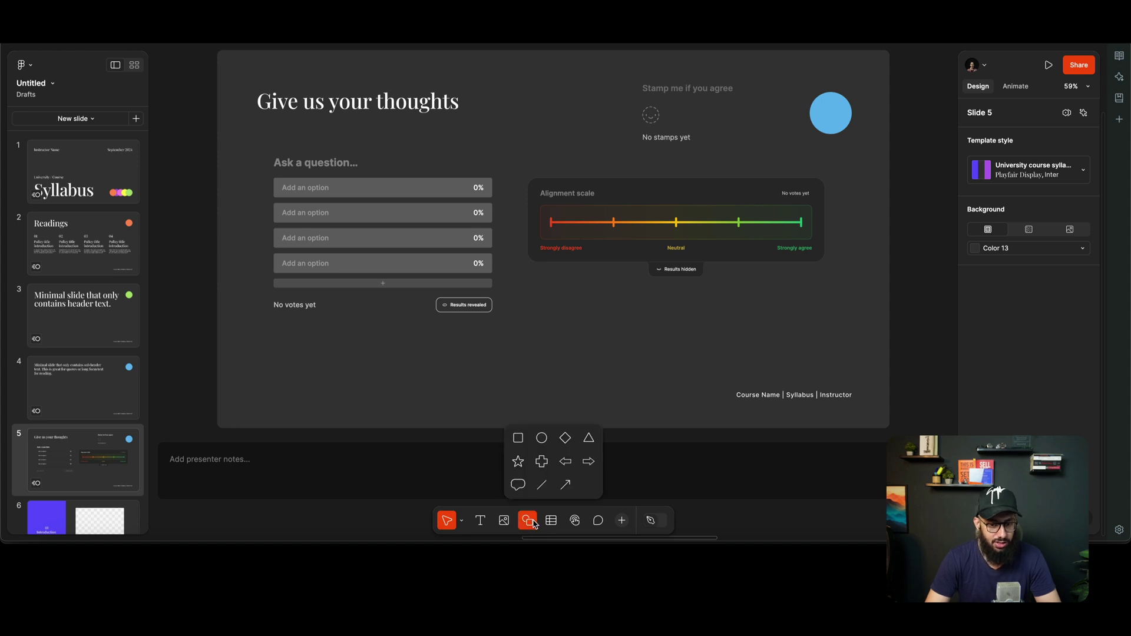
pyautogui.click(530, 522)
pyautogui.click(551, 521)
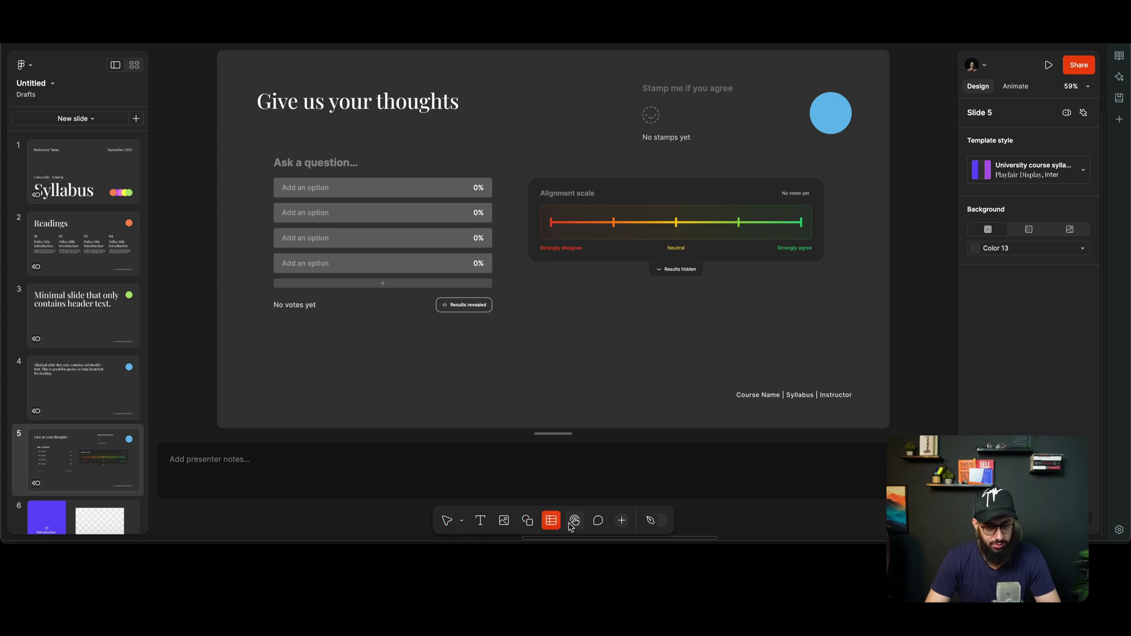
pyautogui.click(600, 524)
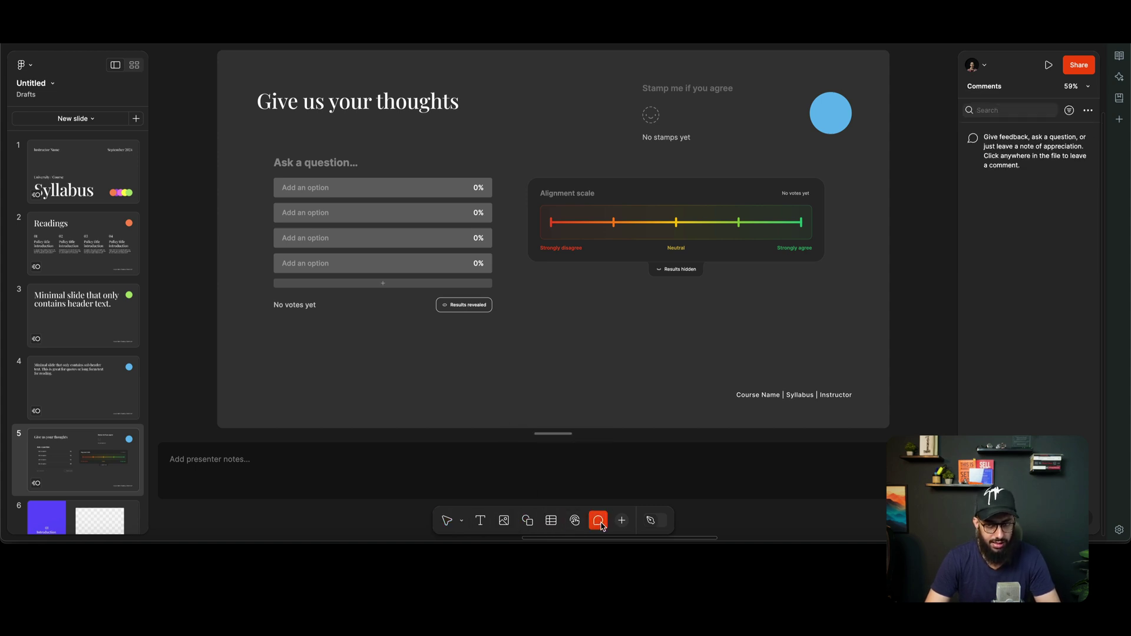
pyautogui.click(621, 521)
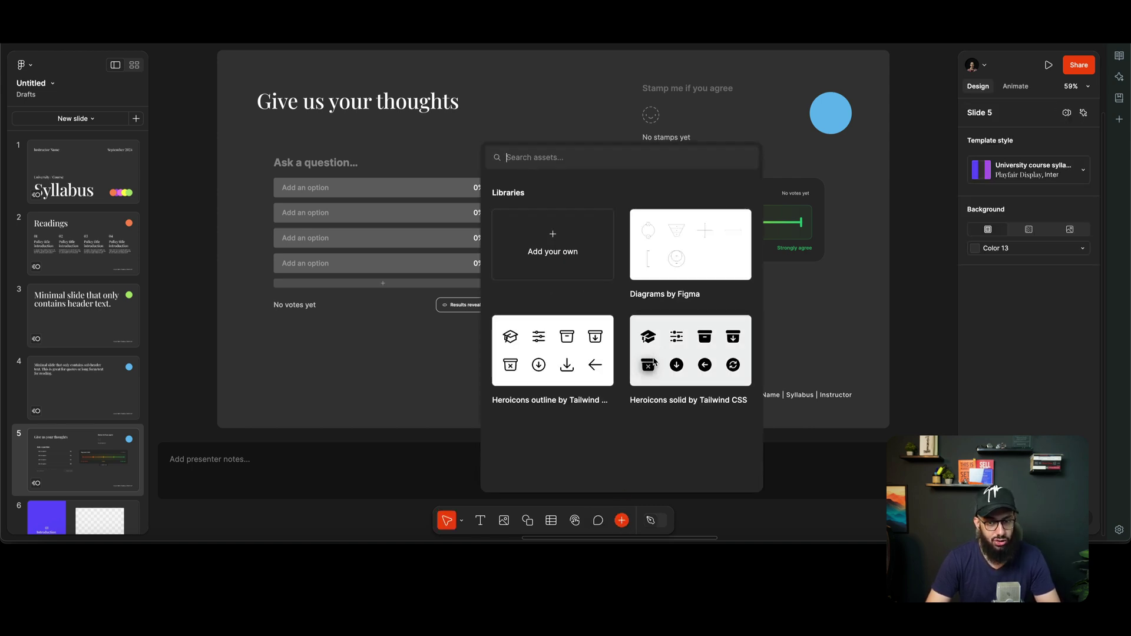
# Dismiss the Libraries popover to return to slide 5 with its poll, stamps and alignment scale.
pyautogui.click(855, 263)
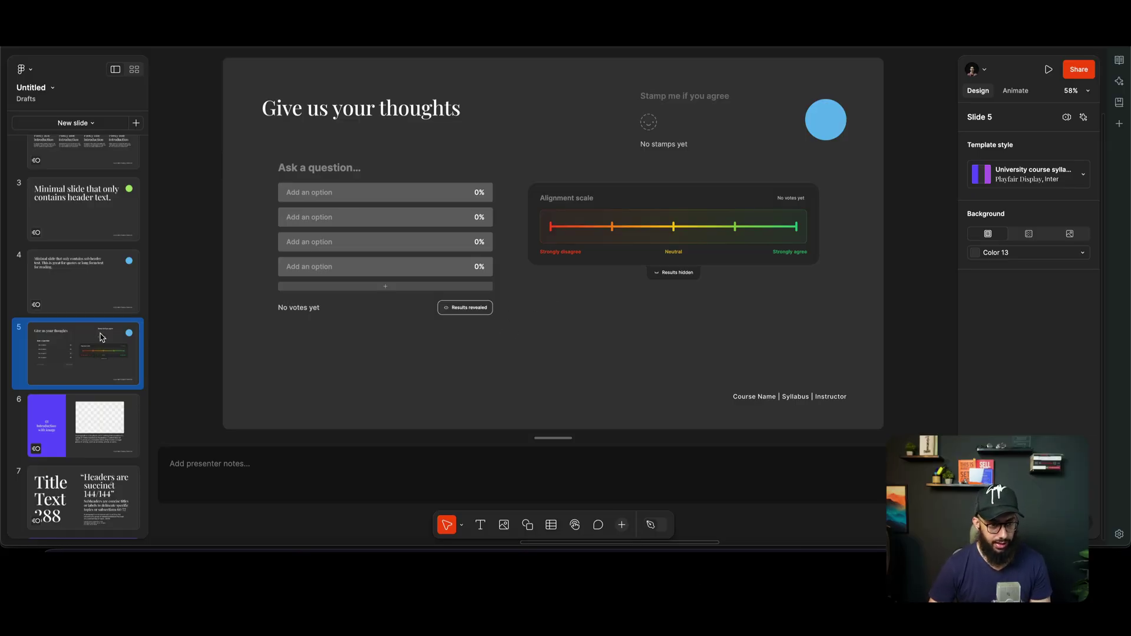
# Duplicate slide 4 and retitle the new slide 'This is my amazing prototype'.
pyautogui.click(125, 298)
pyautogui.hotkey('ctrl', 'd')
pyautogui.click(381, 151)
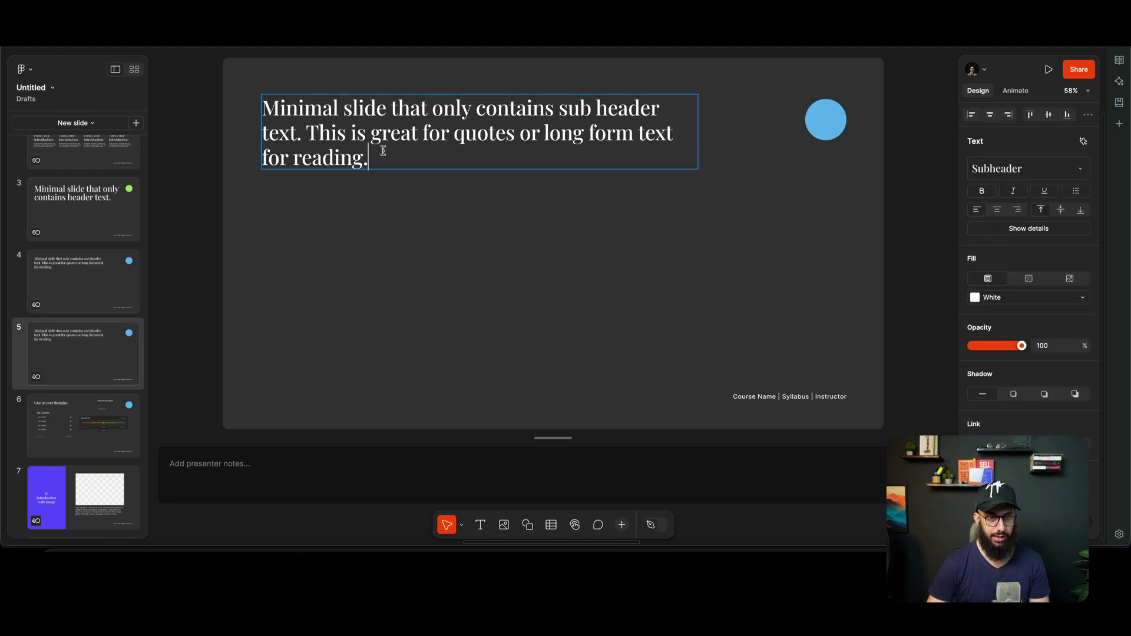
pyautogui.doubleClick(383, 151)
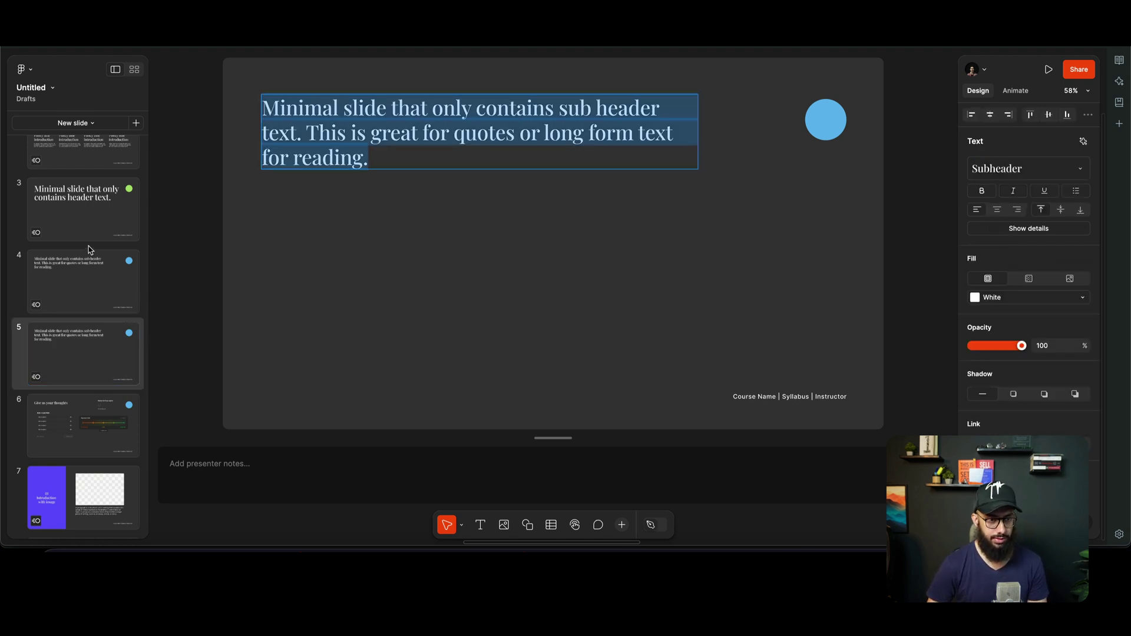
pyautogui.write('This is my aam')
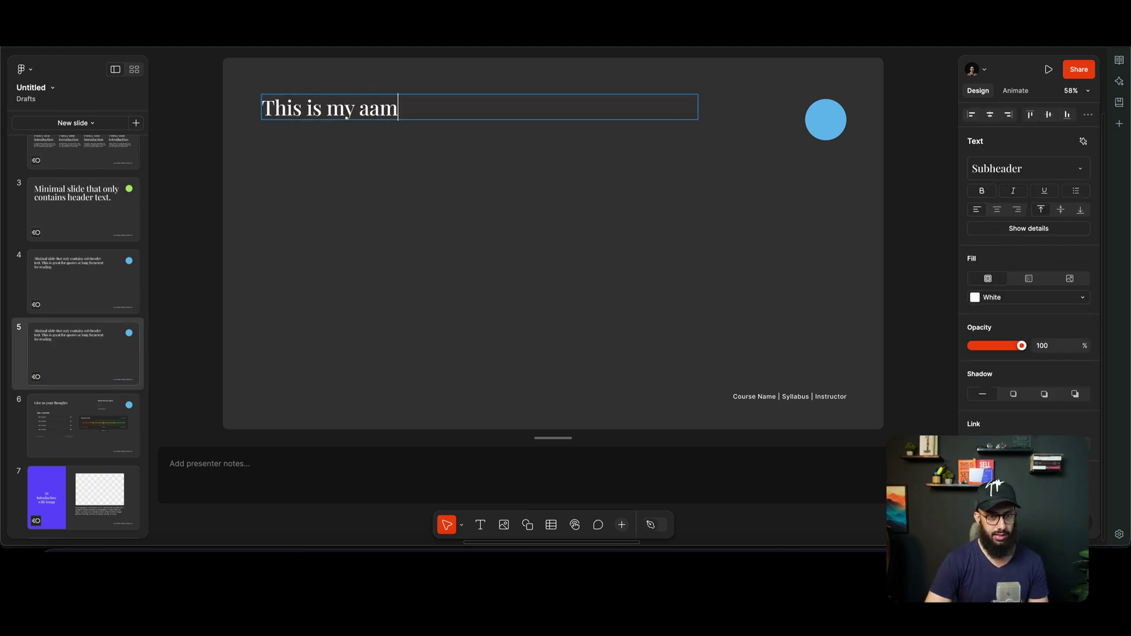
pyautogui.press('BackSpace')
pyautogui.press('BackSpace')
pyautogui.write('mazing prototype')
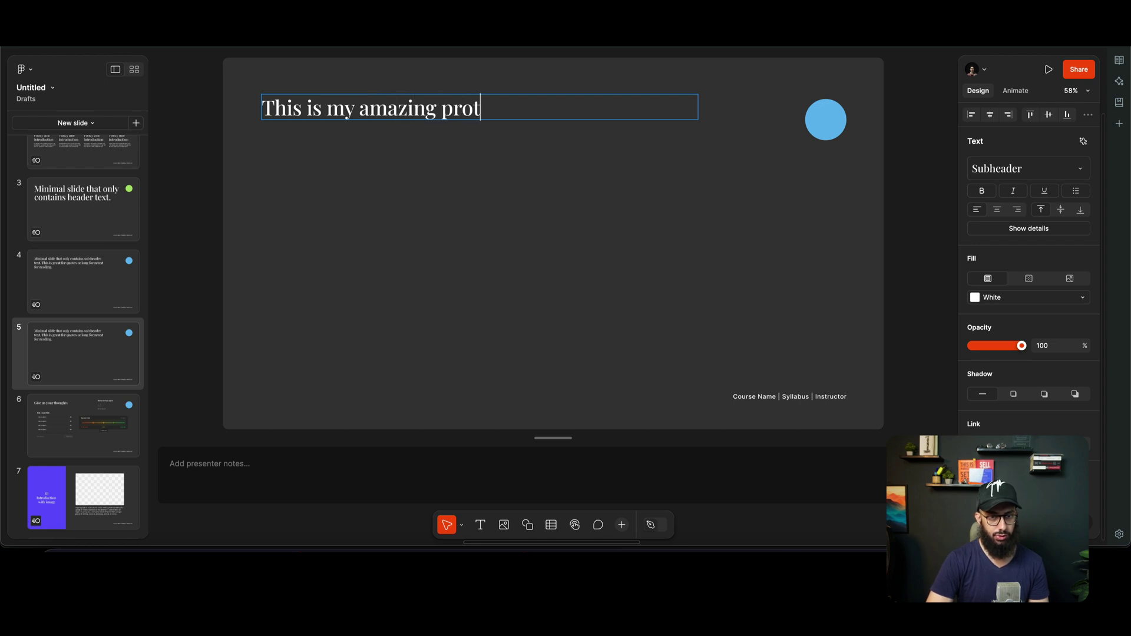
pyautogui.press('Escape')
# Add an Alignment scale below the title asking 'What do you think? Impressed?'.
pyautogui.click(576, 525)
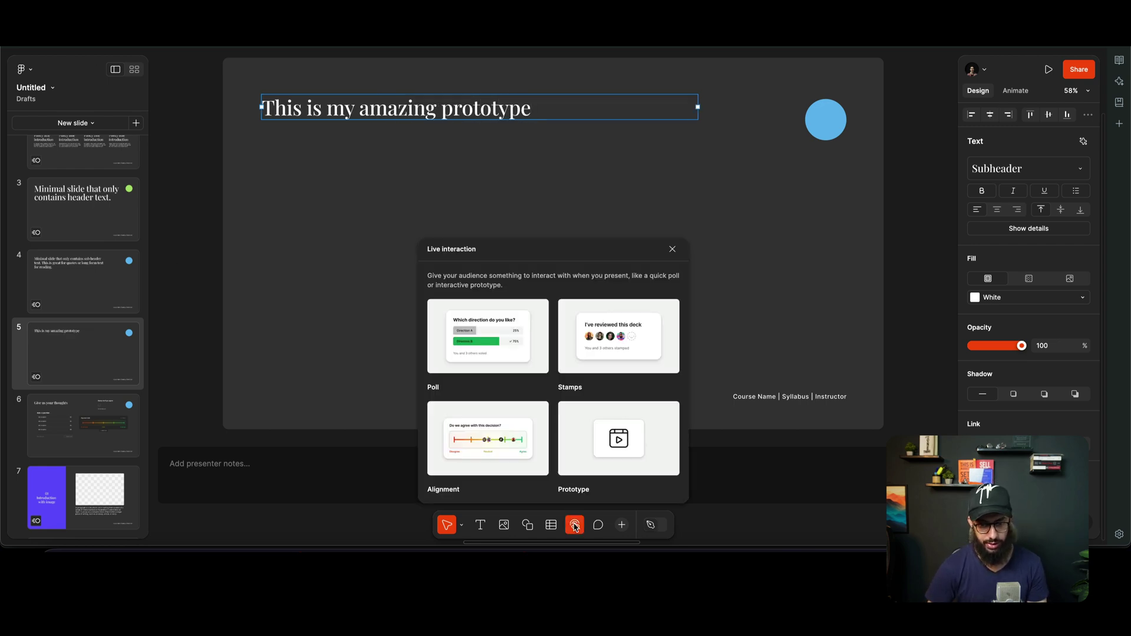
pyautogui.click(496, 446)
pyautogui.moveTo(540, 259); pyautogui.dragTo(396, 248)
pyautogui.click(318, 202)
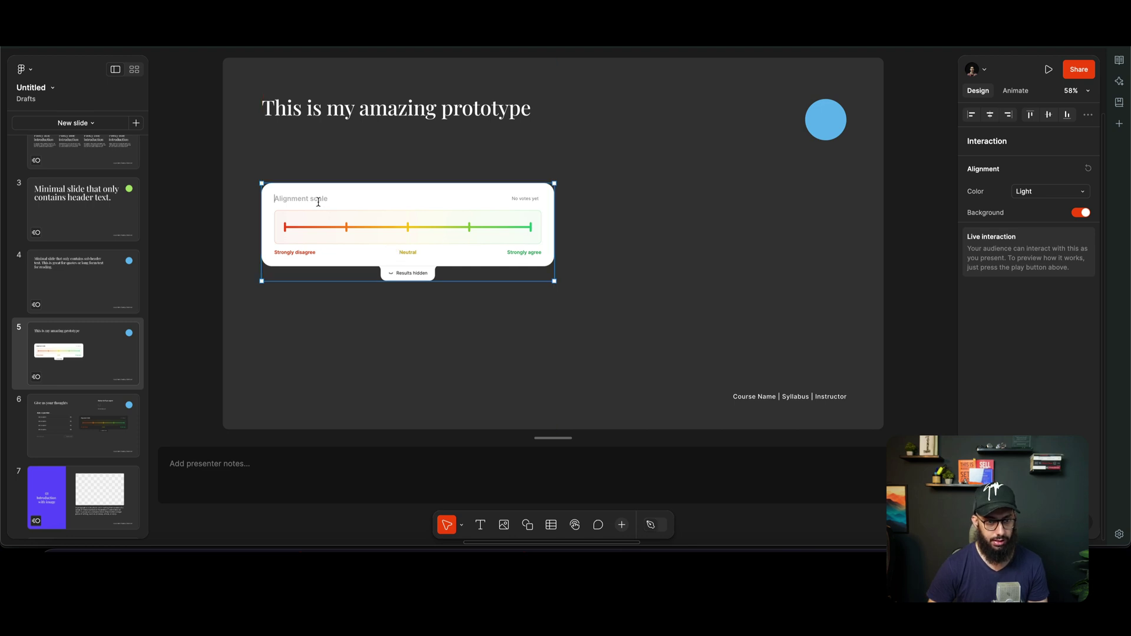
pyautogui.write('What do you think? Impressed?')
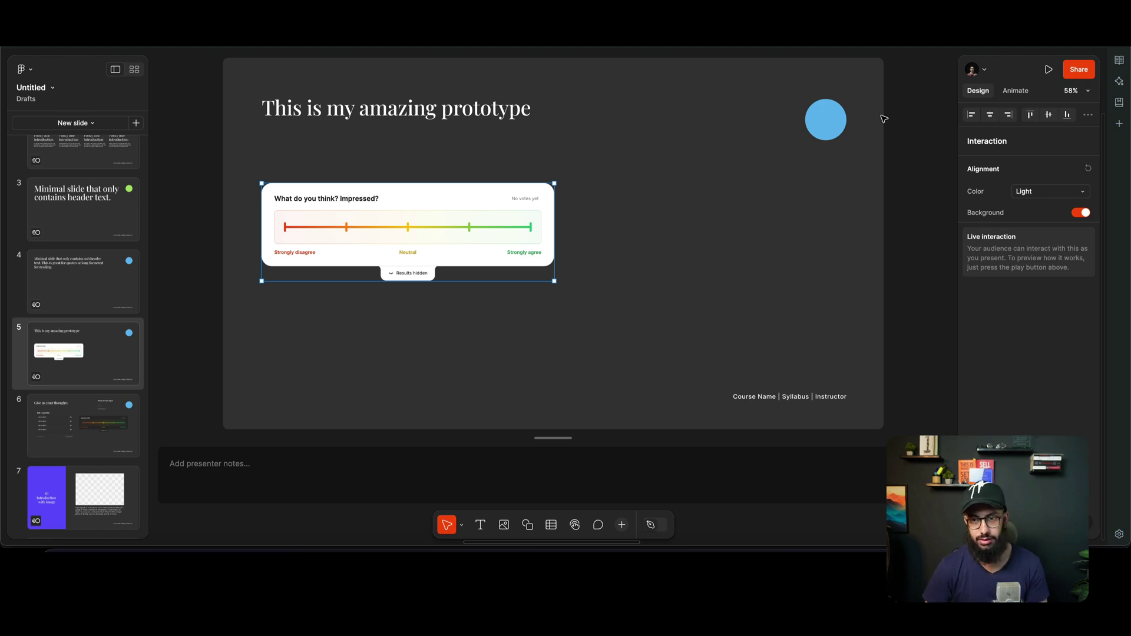
pyautogui.click(839, 122)
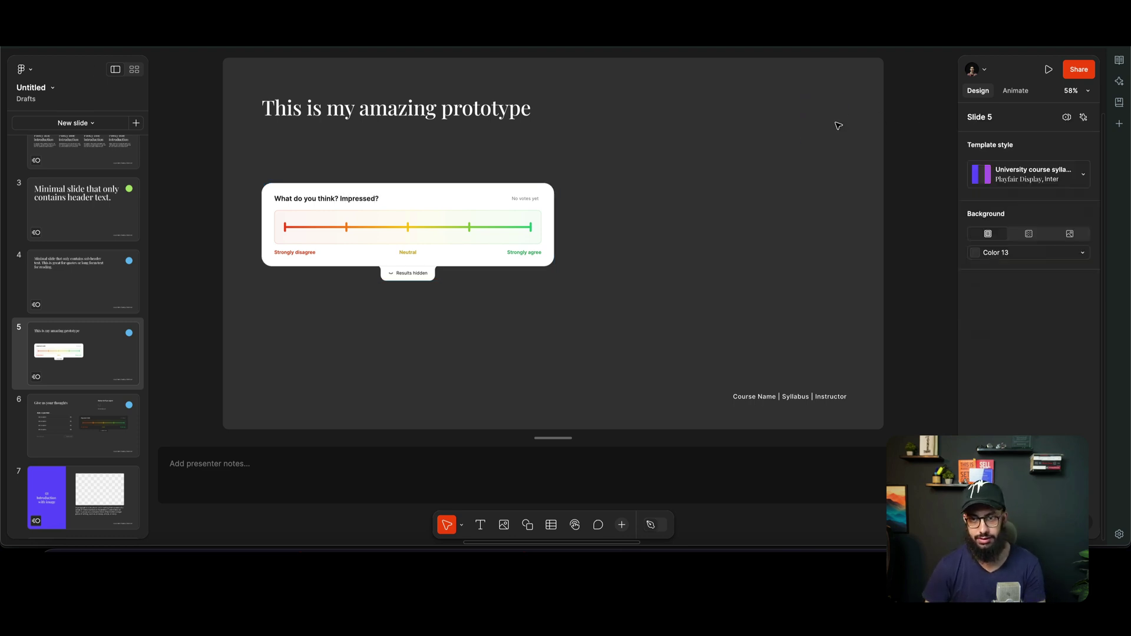
# Copy the prototype's link from the Figma window and return to the deck.
pyautogui.press('super+Tab')
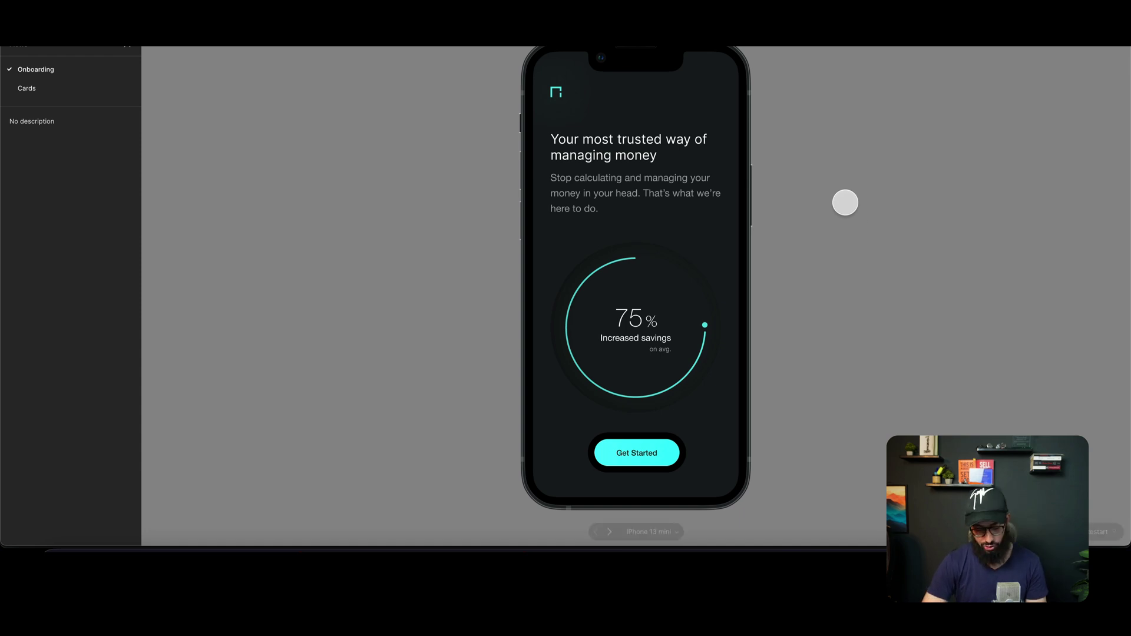
pyautogui.press('super+l')
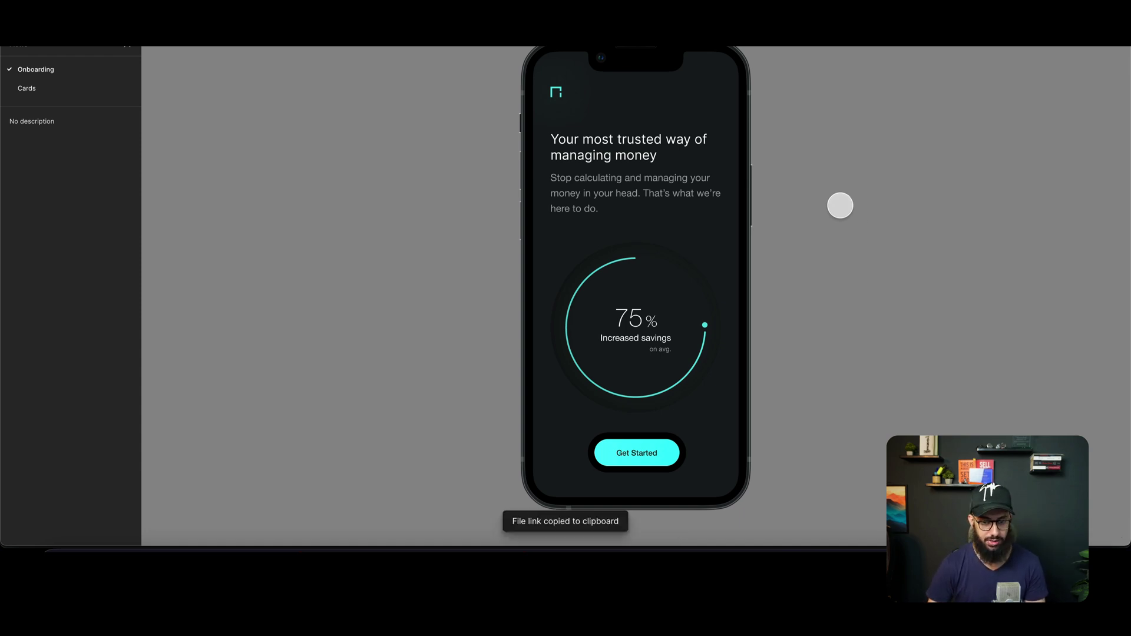
pyautogui.press('super+Tab')
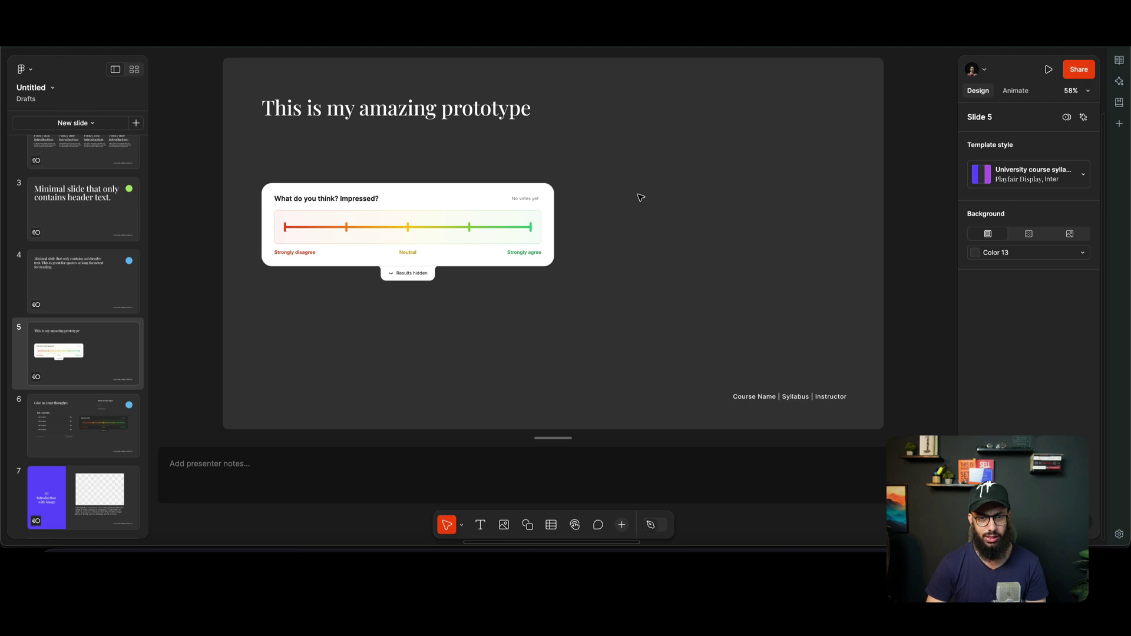
# Set the alignment scale's colour to Dark.
pyautogui.click(502, 195)
pyautogui.click(1065, 194)
pyautogui.click(1041, 205)
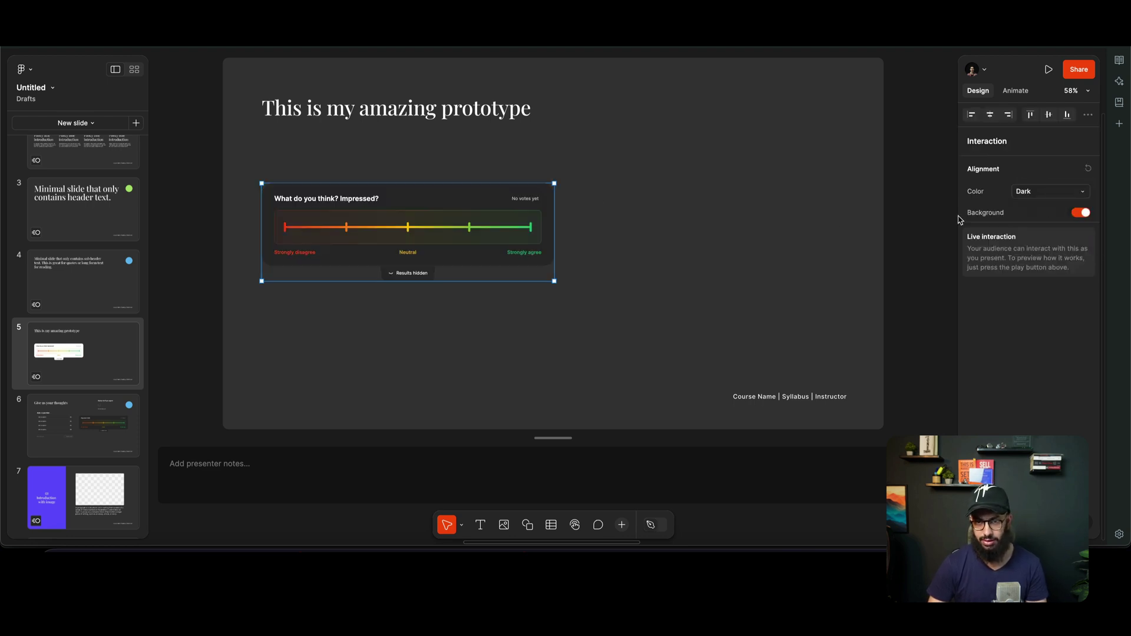
pyautogui.click(822, 218)
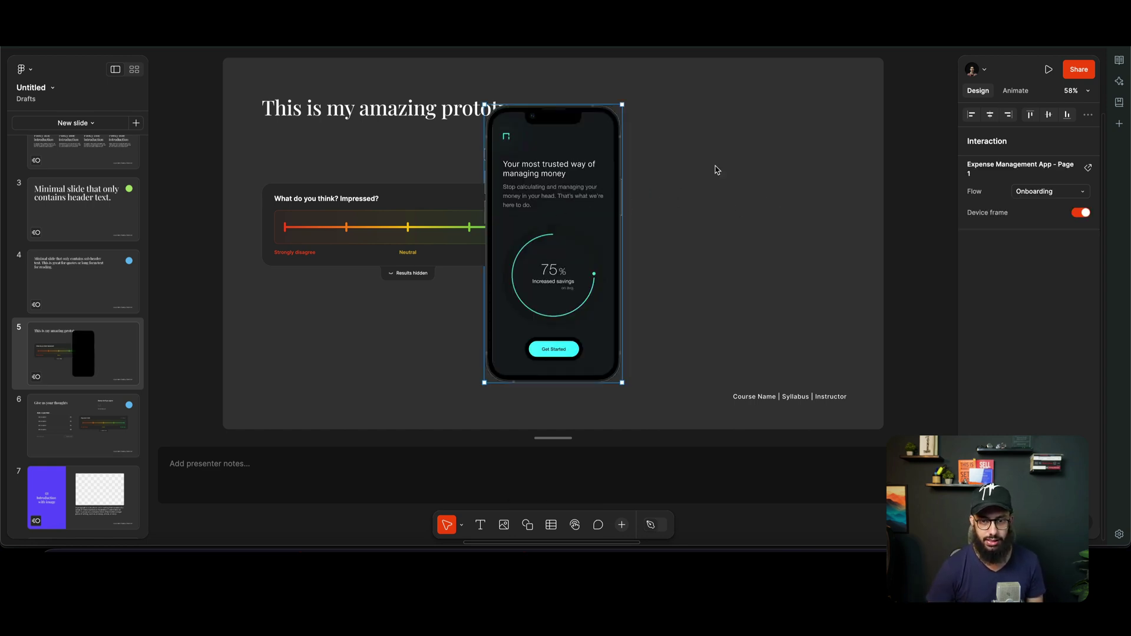
# Try resizing the embedded phone prototype, undo it, and test advancing it to Home.
pyautogui.click(765, 167)
pyautogui.click(527, 186)
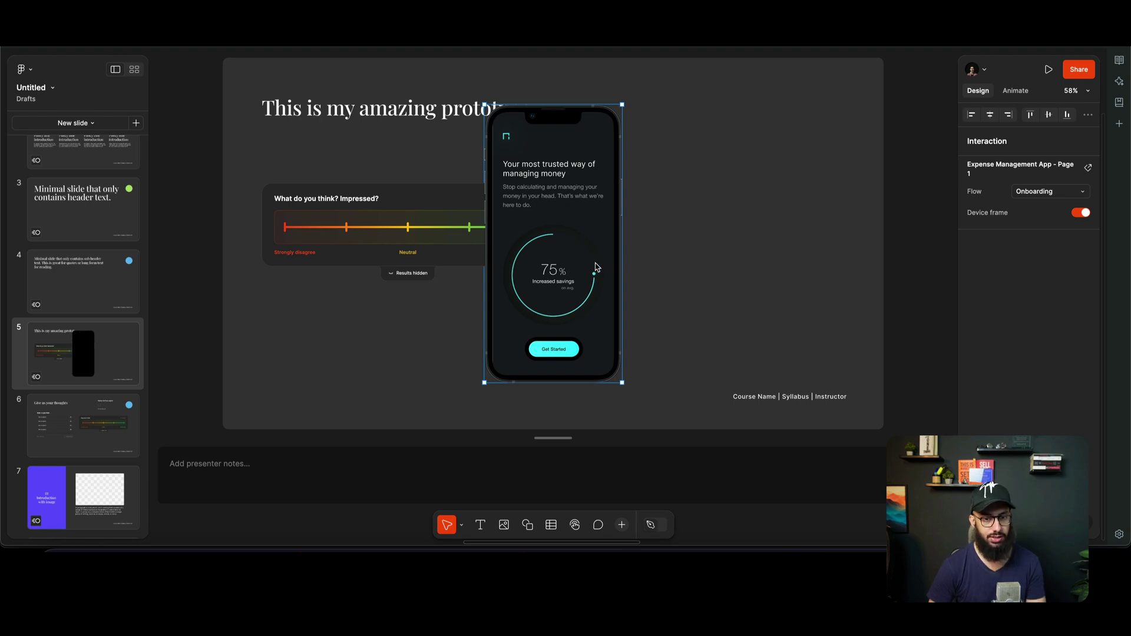
pyautogui.moveTo(622, 105); pyautogui.dragTo(536, 197)
pyautogui.hotkey('ctrl', 'z')
pyautogui.press('Escape')
pyautogui.click(530, 254)
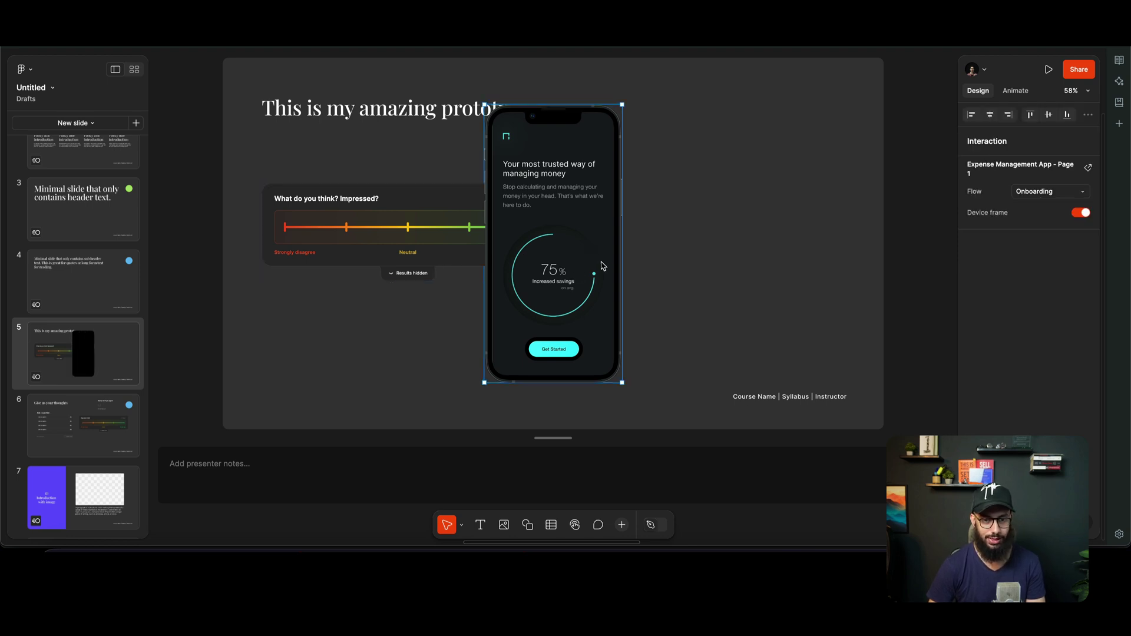
pyautogui.click(548, 346)
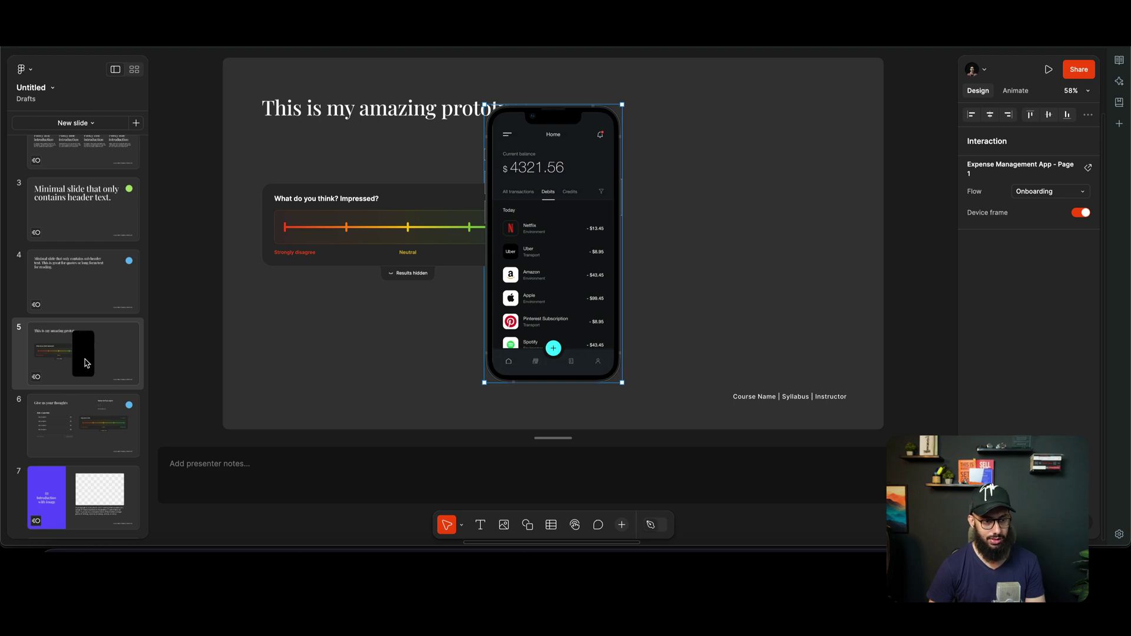
# Reset the prototype and move the phone mockup to the slide's right side.
pyautogui.click(97, 301)
pyautogui.click(91, 345)
pyautogui.click(561, 243)
pyautogui.moveTo(561, 243); pyautogui.dragTo(783, 230)
pyautogui.click(874, 234)
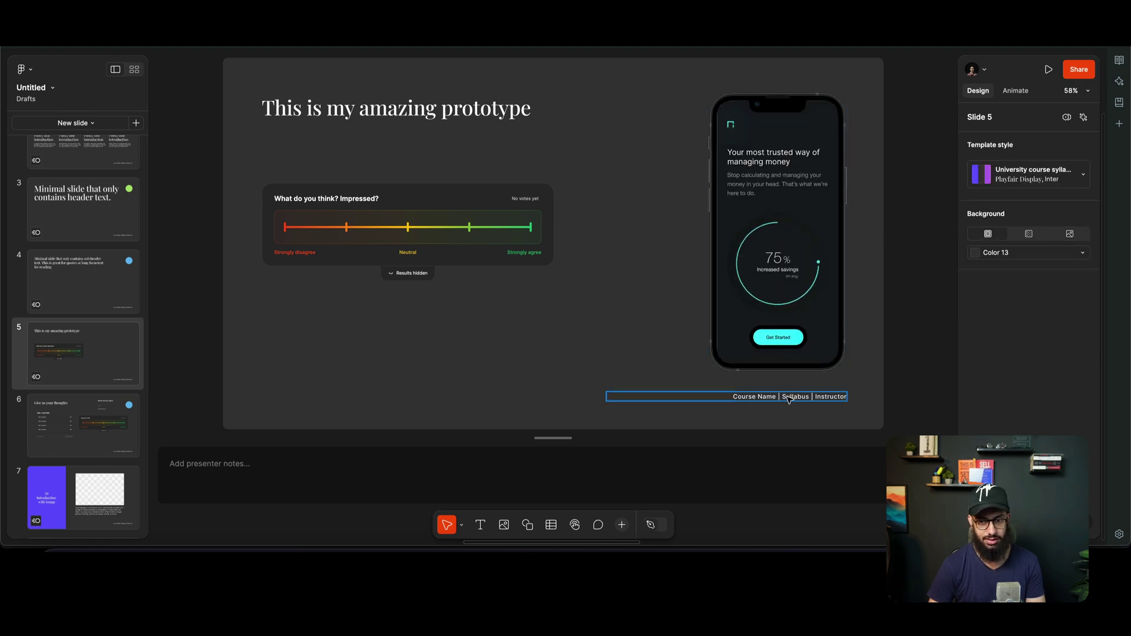
pyautogui.moveTo(807, 326); pyautogui.dragTo(767, 326)
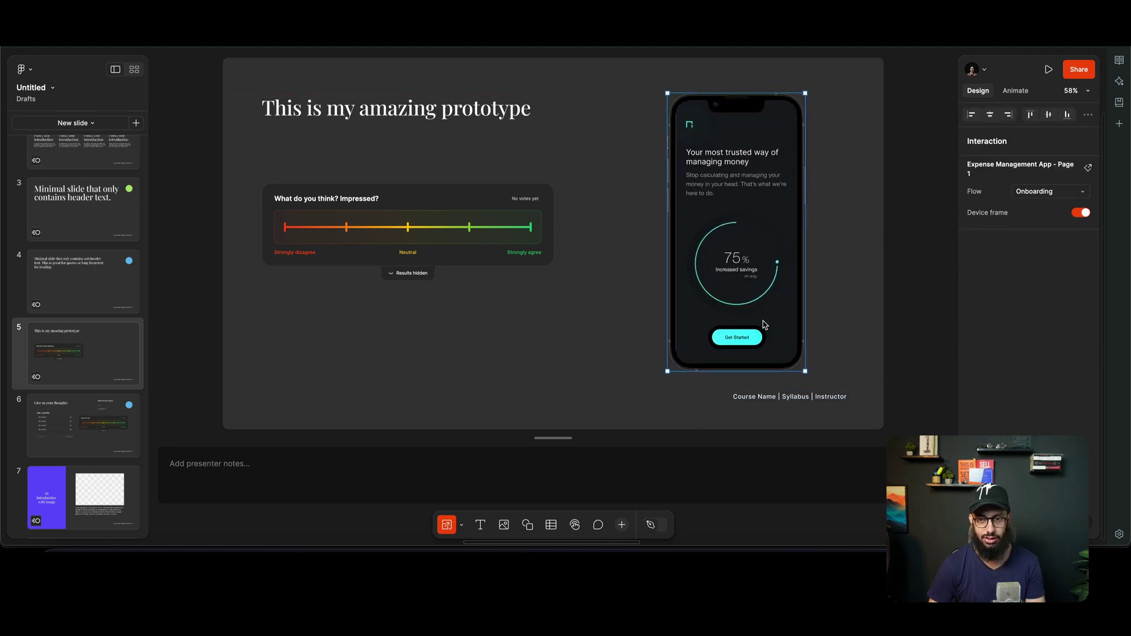
pyautogui.click(858, 304)
# In the presentation, go Home, Cards, Mastercard (Online payments on), Expense Breakdown, then vote the scale's fourth point.
pyautogui.moveTo(1050, 69)
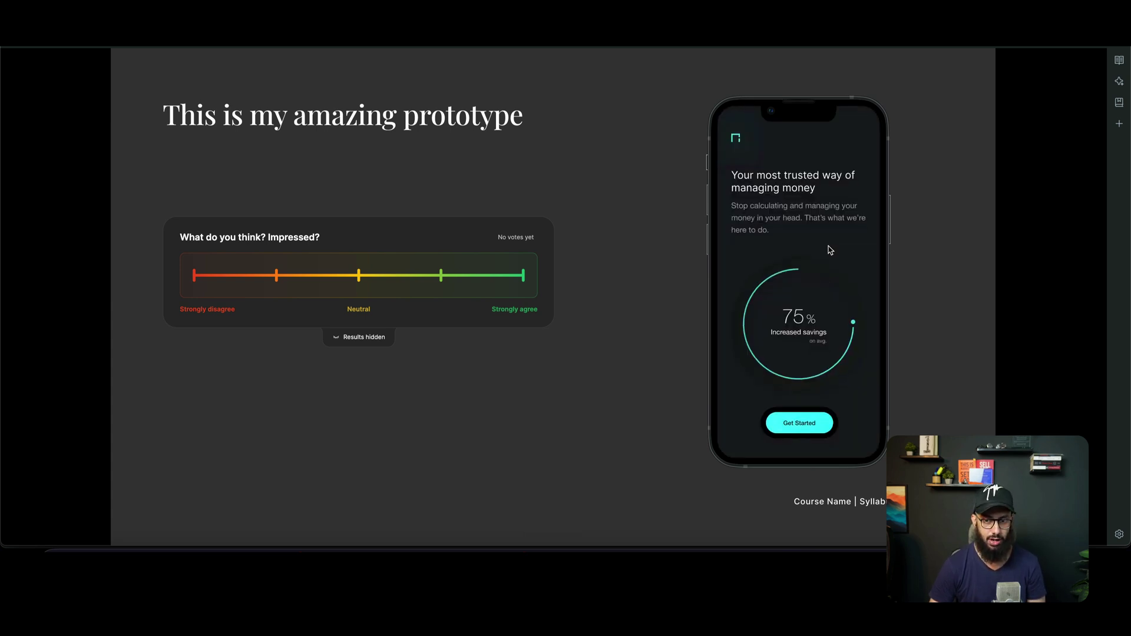
pyautogui.click(805, 424)
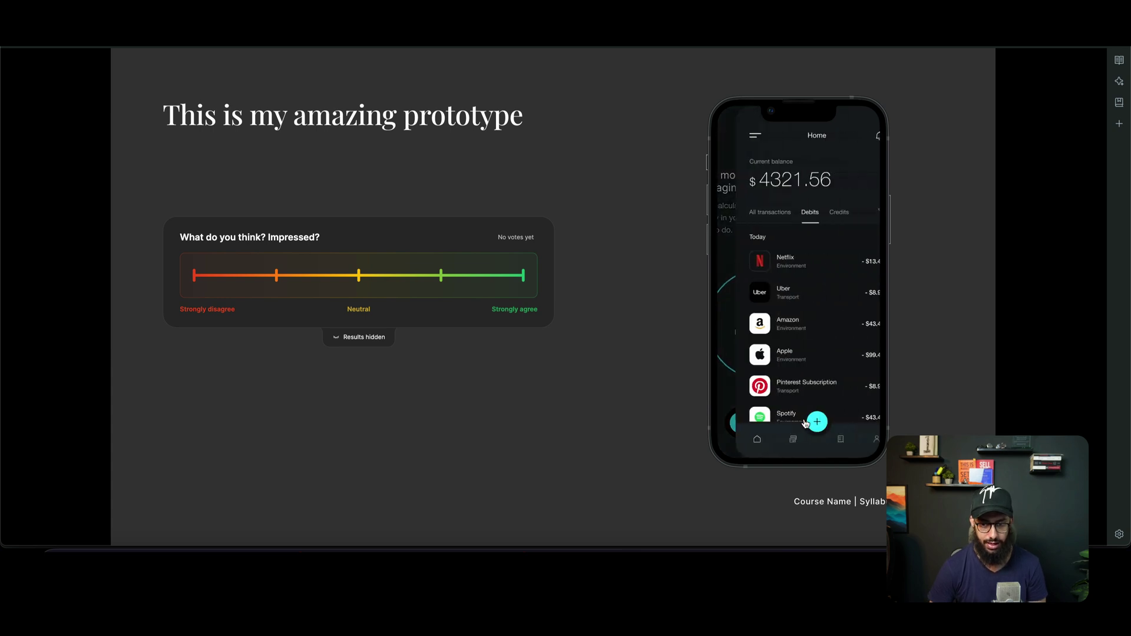
pyautogui.click(802, 422)
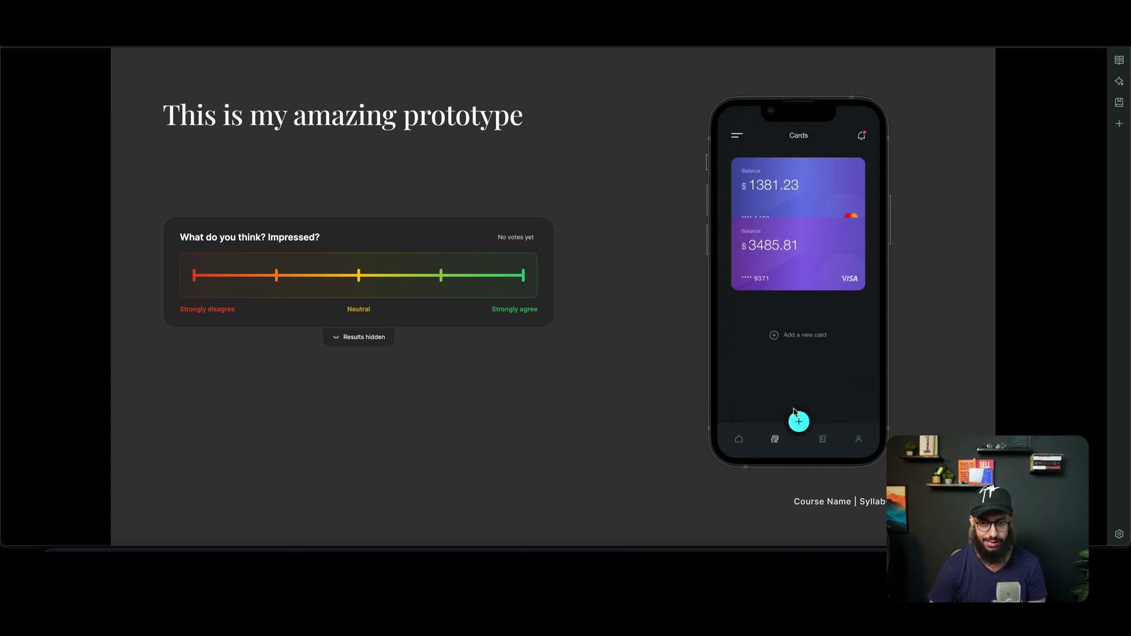
pyautogui.click(795, 208)
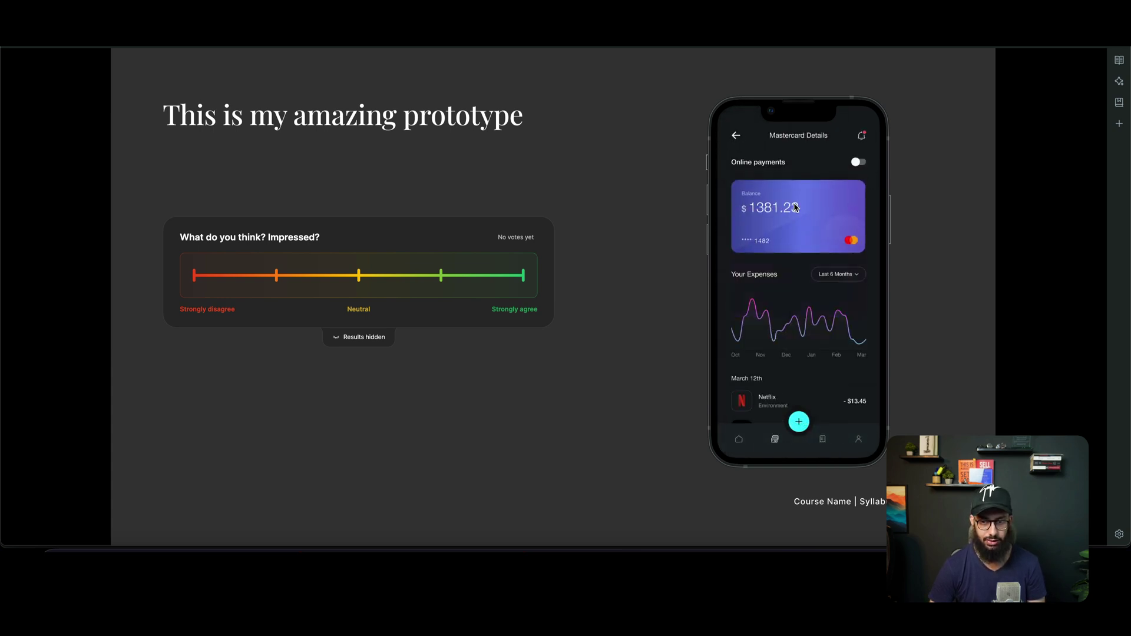
pyautogui.click(863, 165)
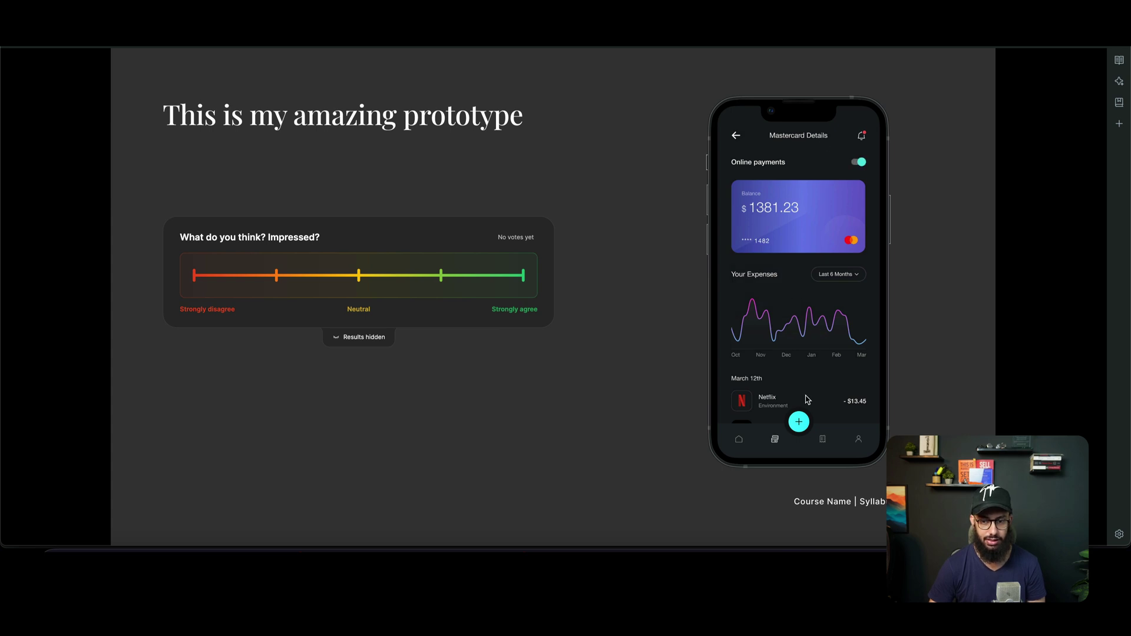
pyautogui.click(821, 442)
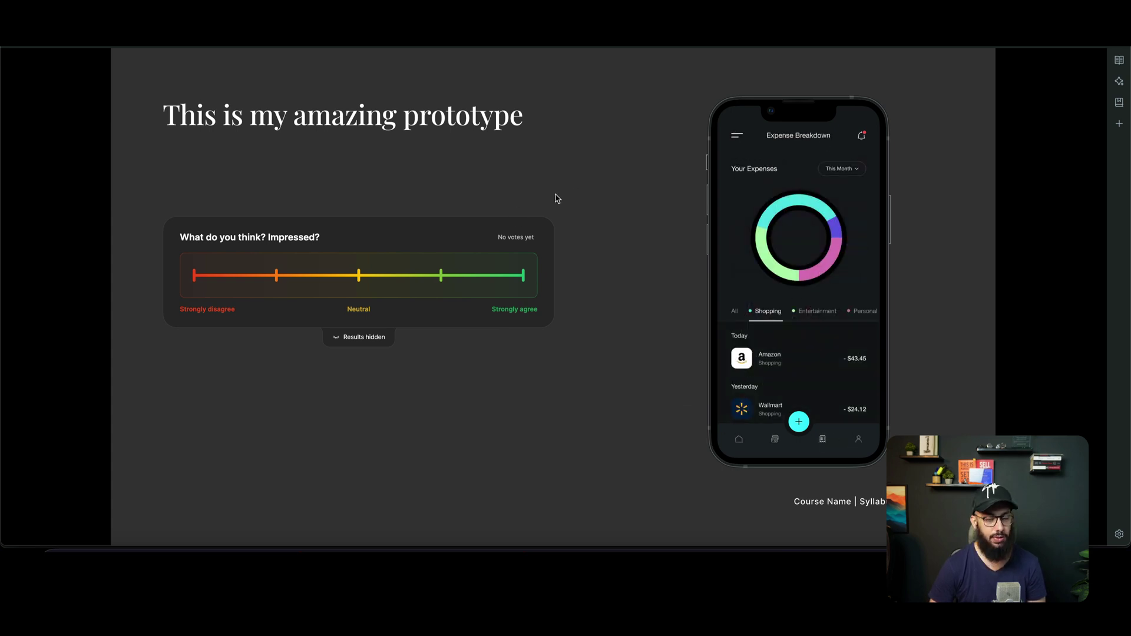
pyautogui.click(440, 277)
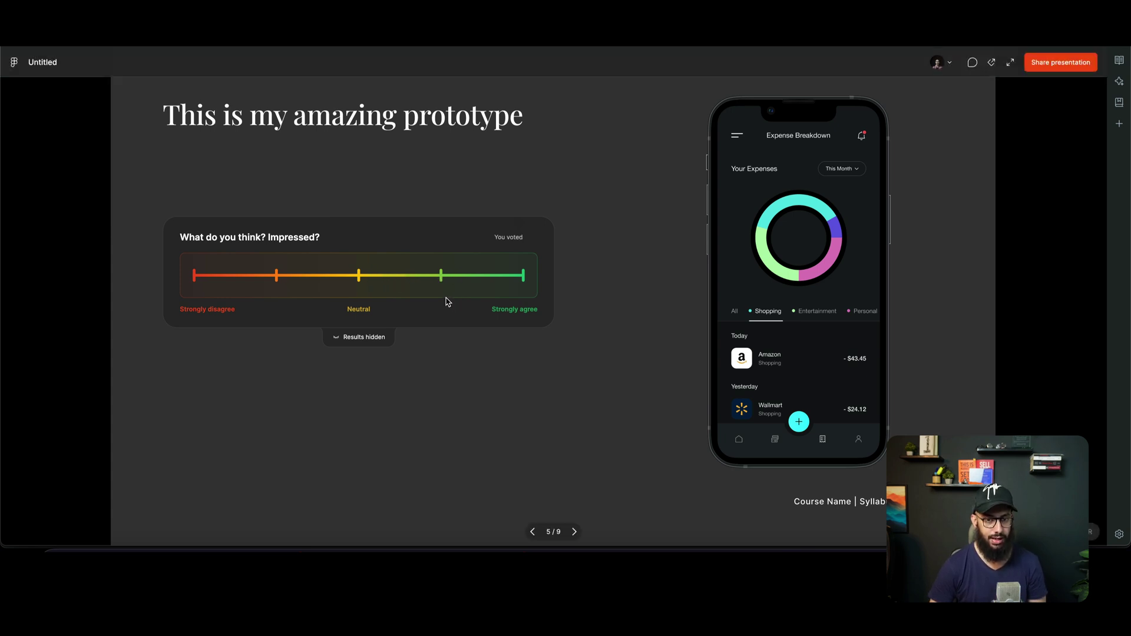